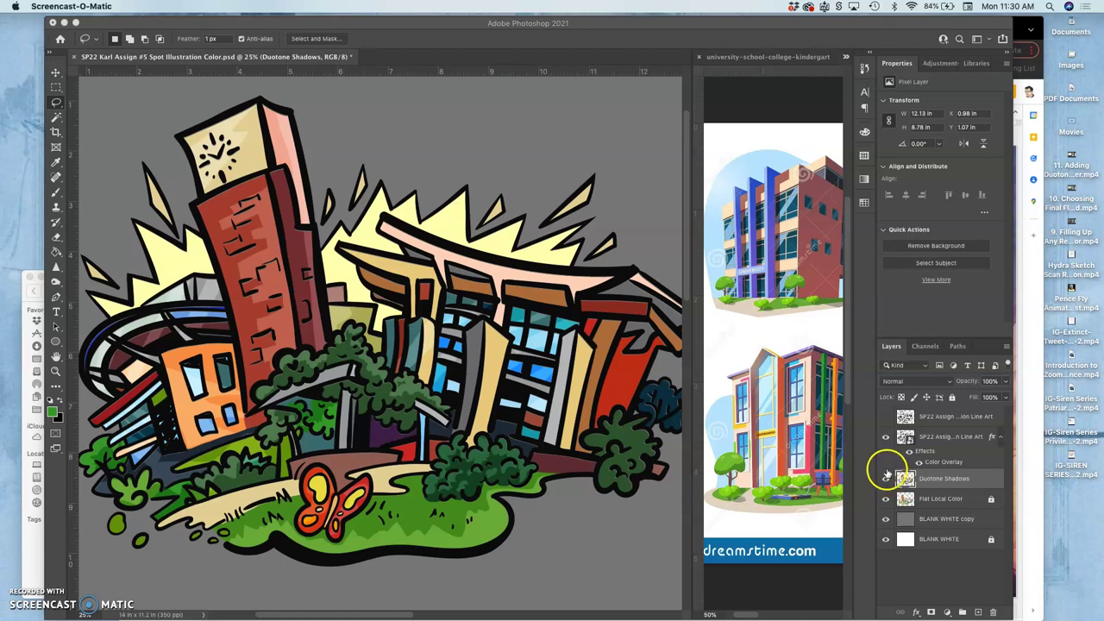
Step: Toggle the Duotone Shadows layer's visibility to compare the artwork with and without its shadows
left_click(886, 480)
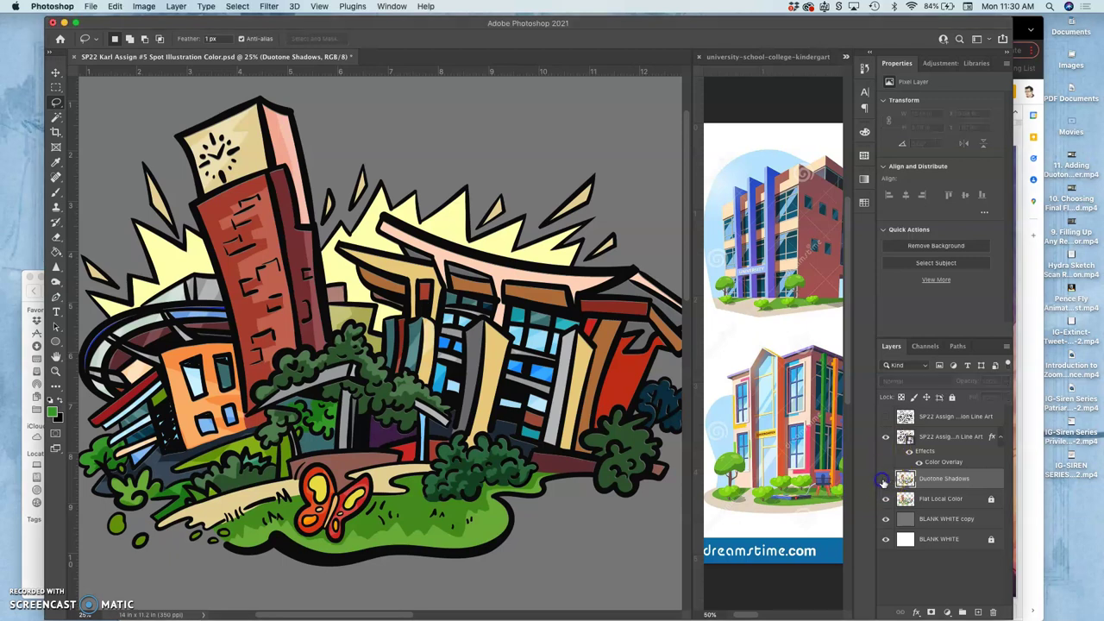
left_click(886, 480)
left_click(886, 481)
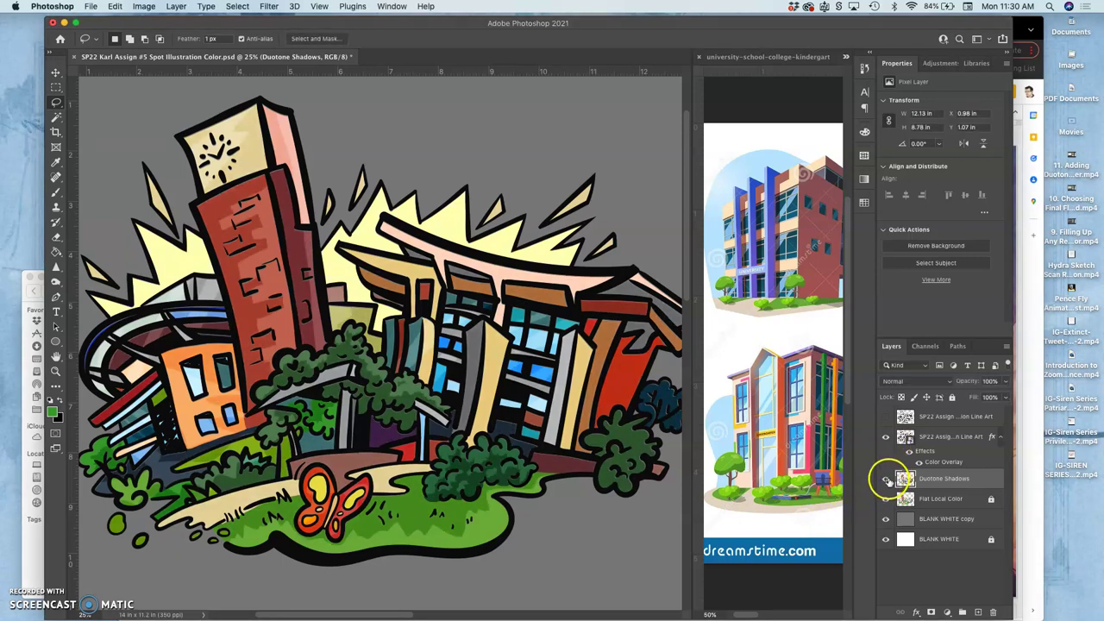
left_click(886, 480)
left_click(886, 481)
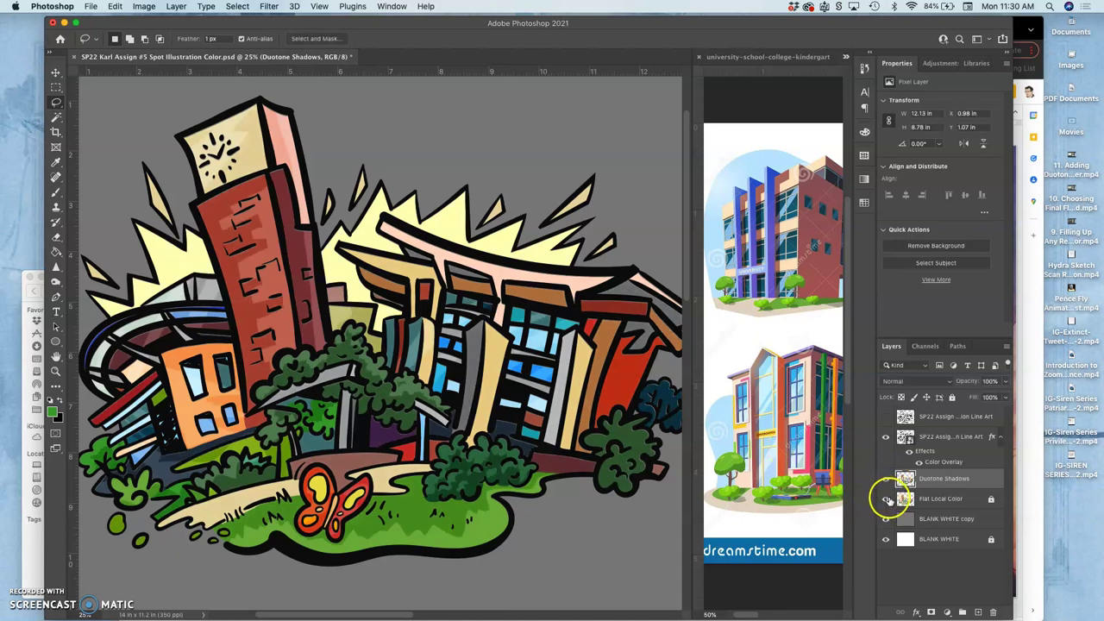
Step: Isolate the Duotone Shadows layer against the grey BLANK WHITE copy background by hiding the line art, Flat Local Color and BLANK WHITE layers
left_click(886, 499)
left_click(884, 519)
left_click(886, 538)
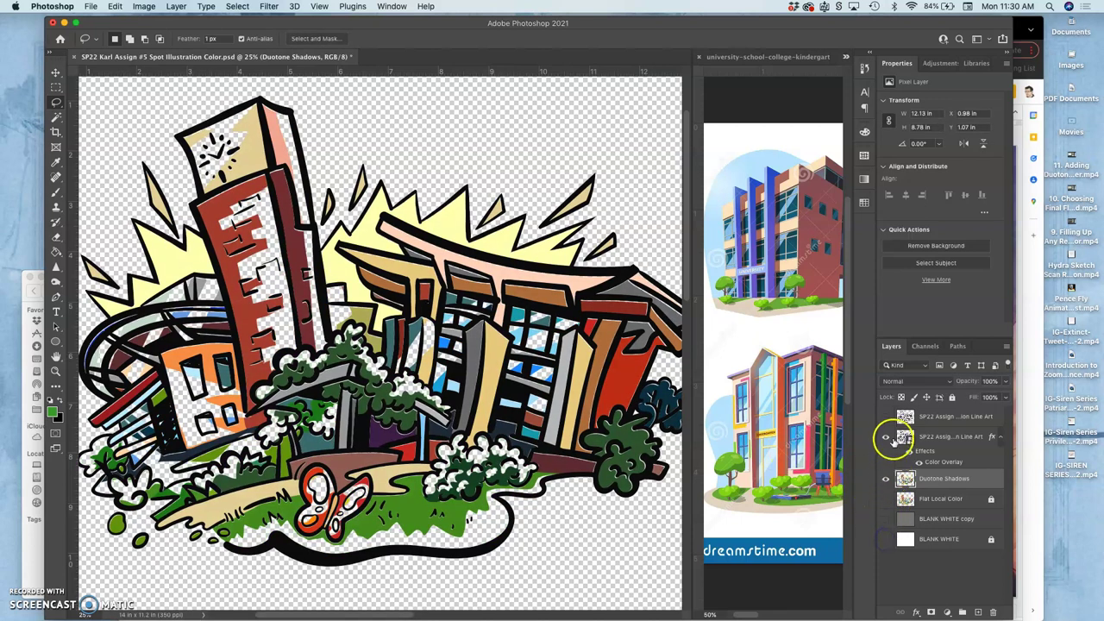
left_click(886, 438)
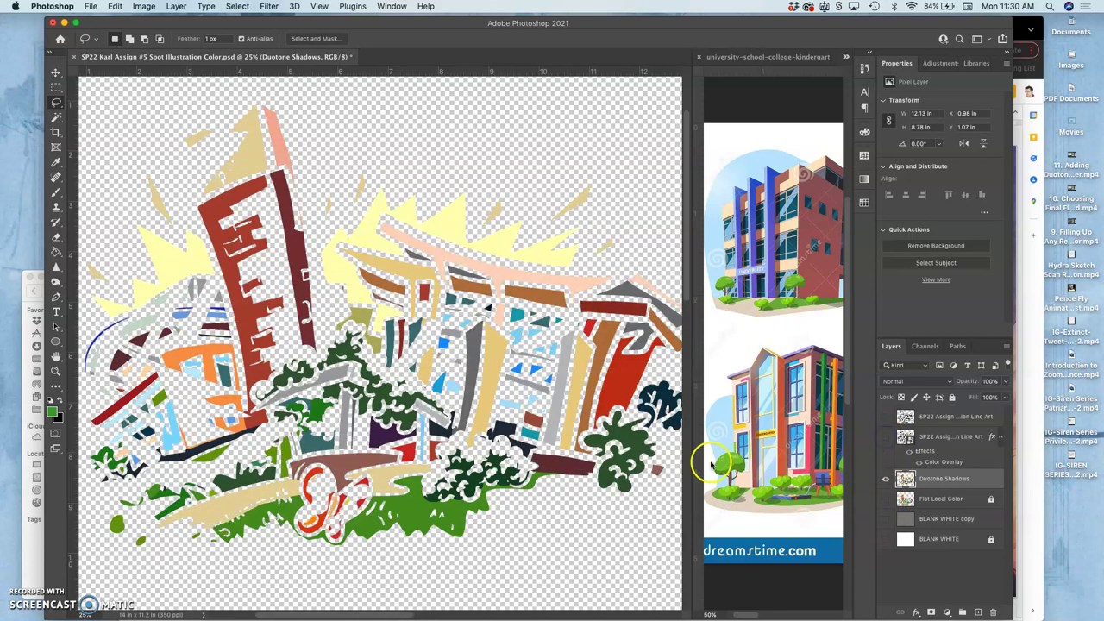
left_click(886, 518)
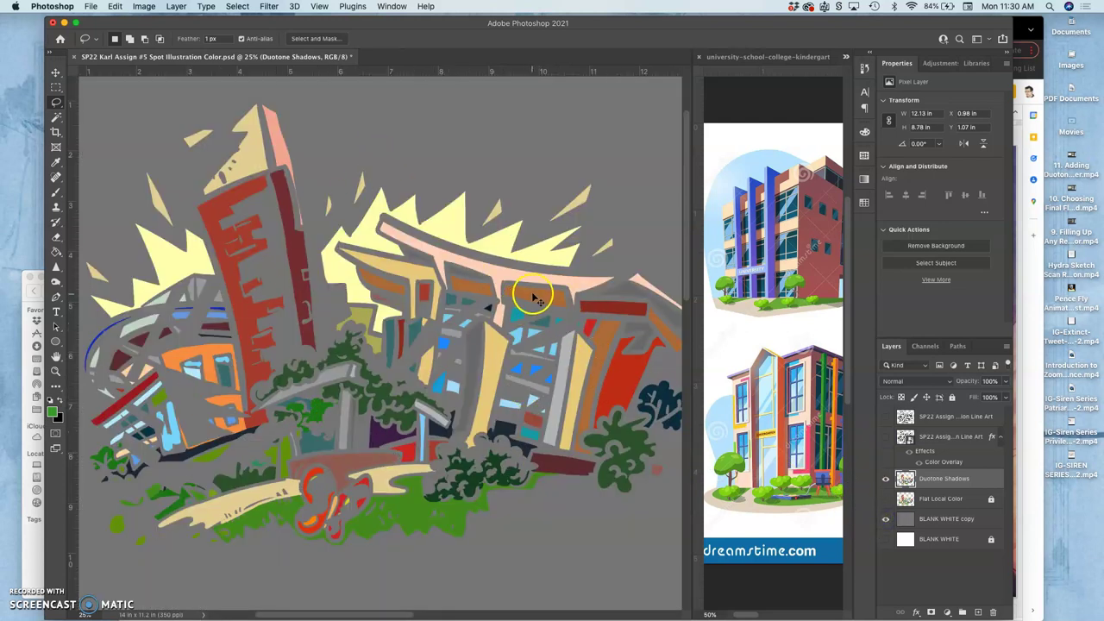
key("super+minus")
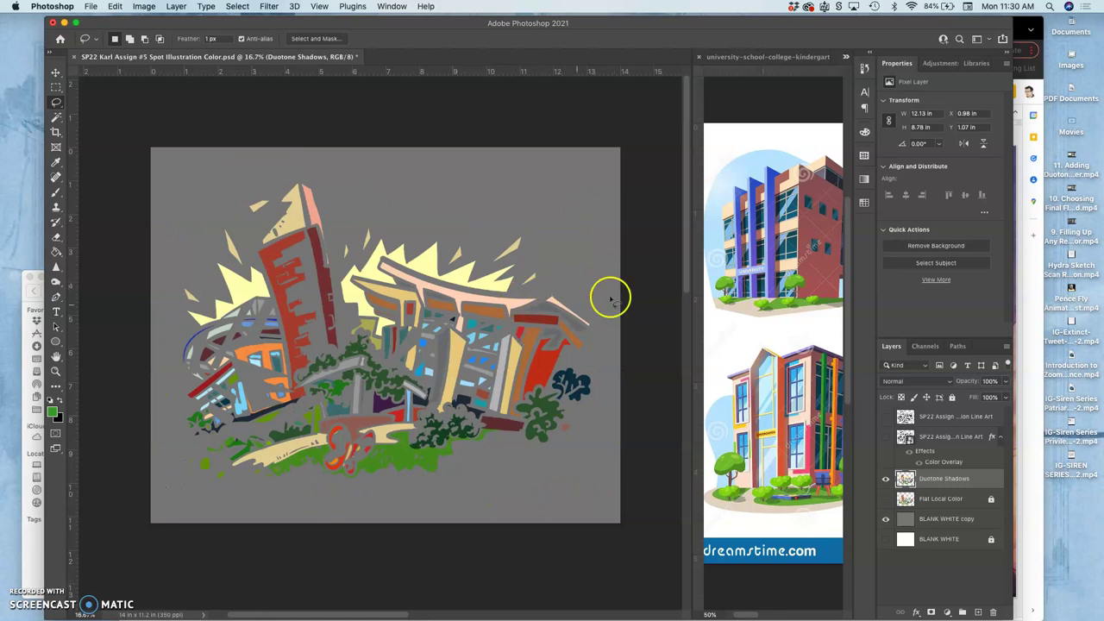
Step: Compare Flat Local Color with and without Duotone Shadows, and restore the visibility of the line art, shadow and BLANK WHITE layers
left_click(886, 498)
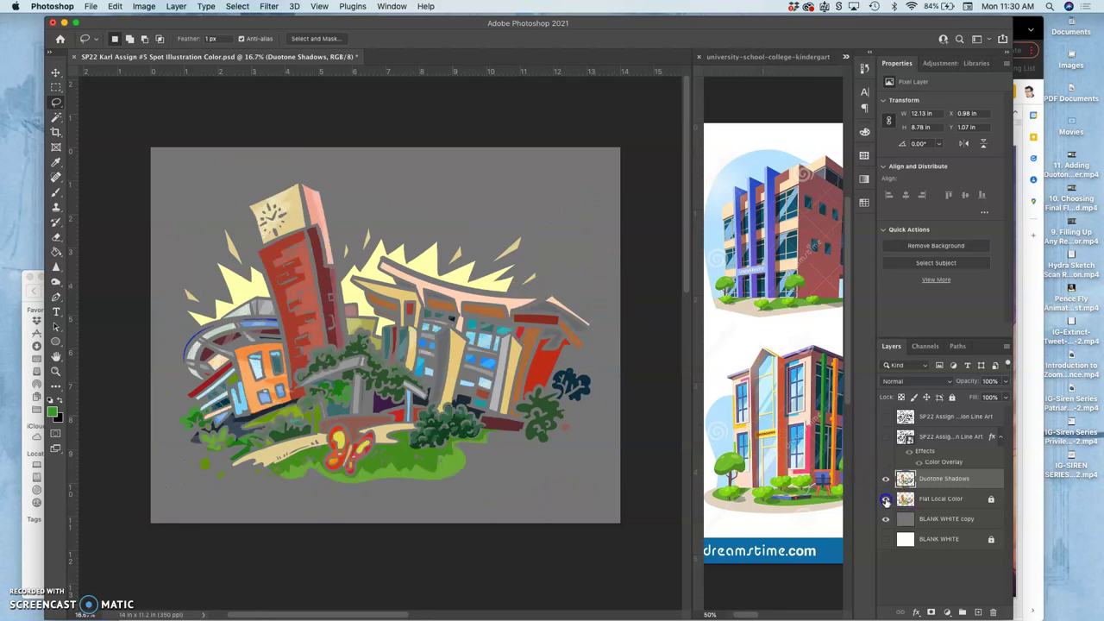
left_click(886, 499)
left_click(885, 479)
left_click(885, 499)
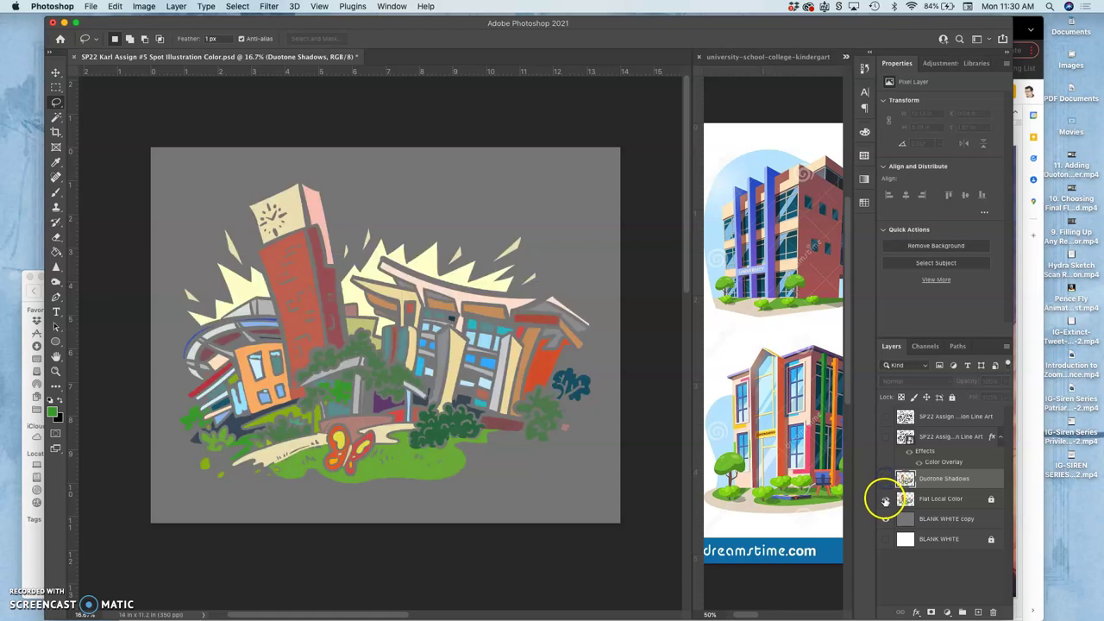
left_click(885, 479)
left_click(885, 526)
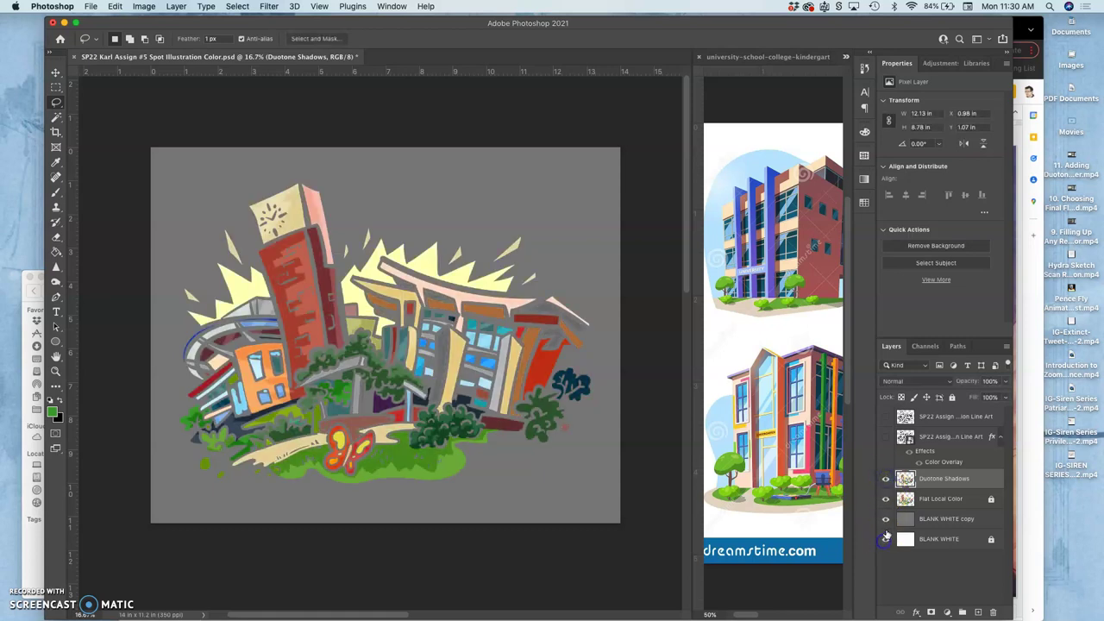
left_click(885, 437)
left_click(602, 321)
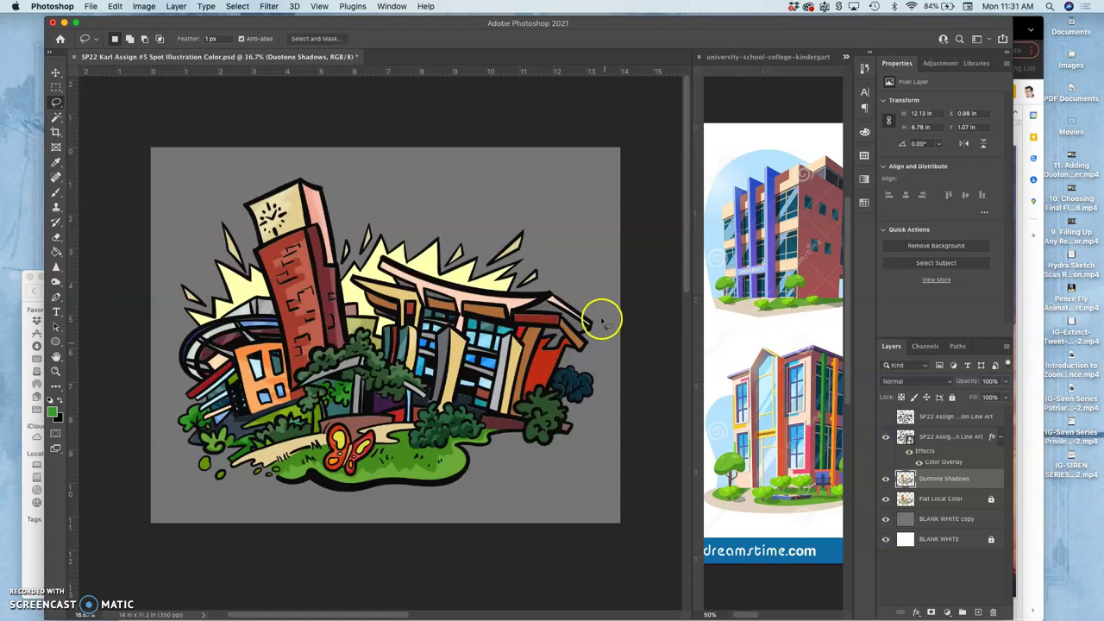
Step: Hide the grey BLANK WHITE copy layer so the illustration sits on the white background
key("super+plus")
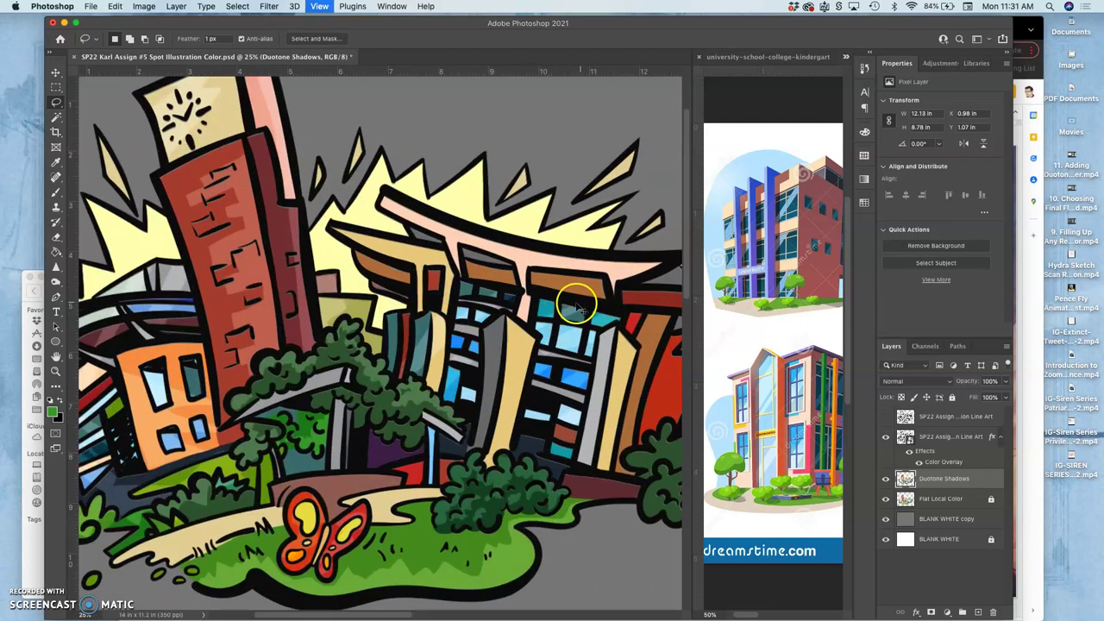
key("super+plus")
key("super+plus")
key("super+plus")
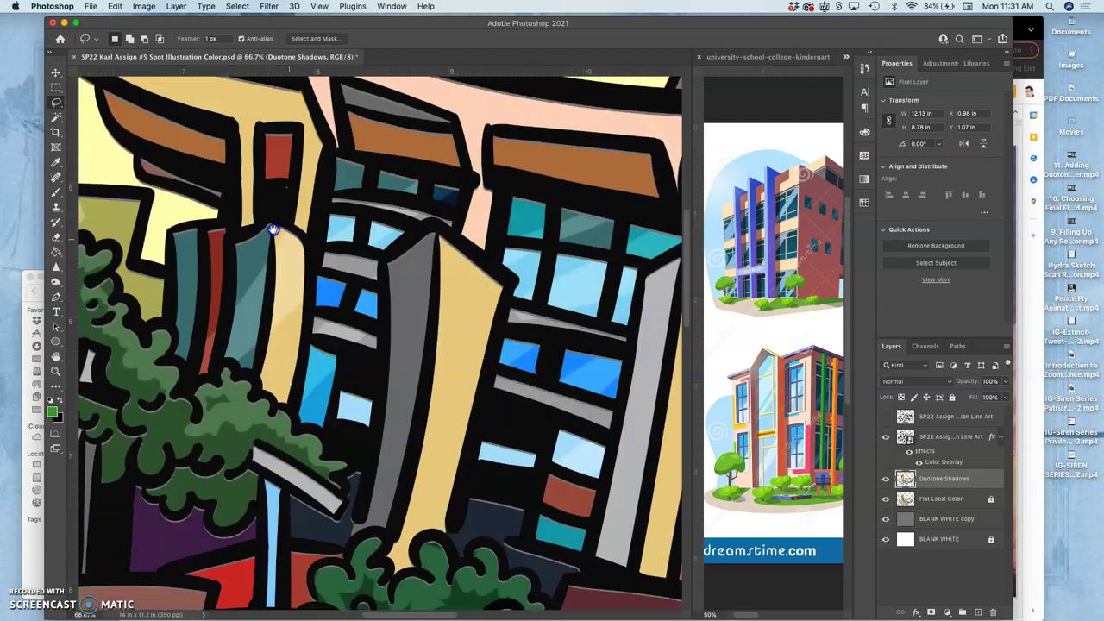
left_click_drag(273, 230, 242, 218)
left_click_drag(457, 276, 190, 206)
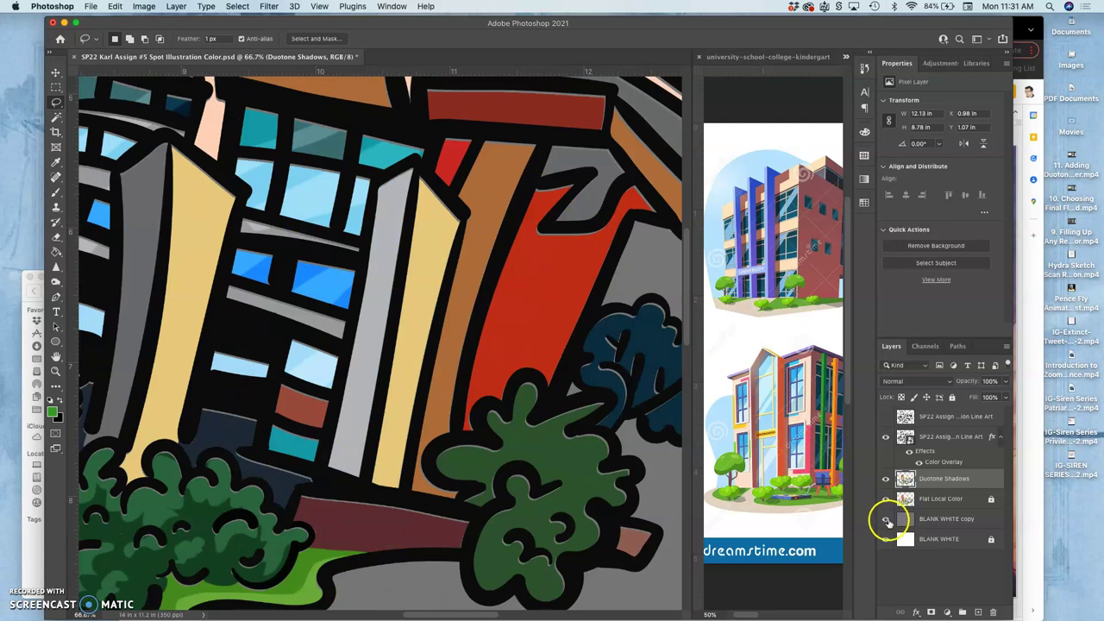
key("super+minus")
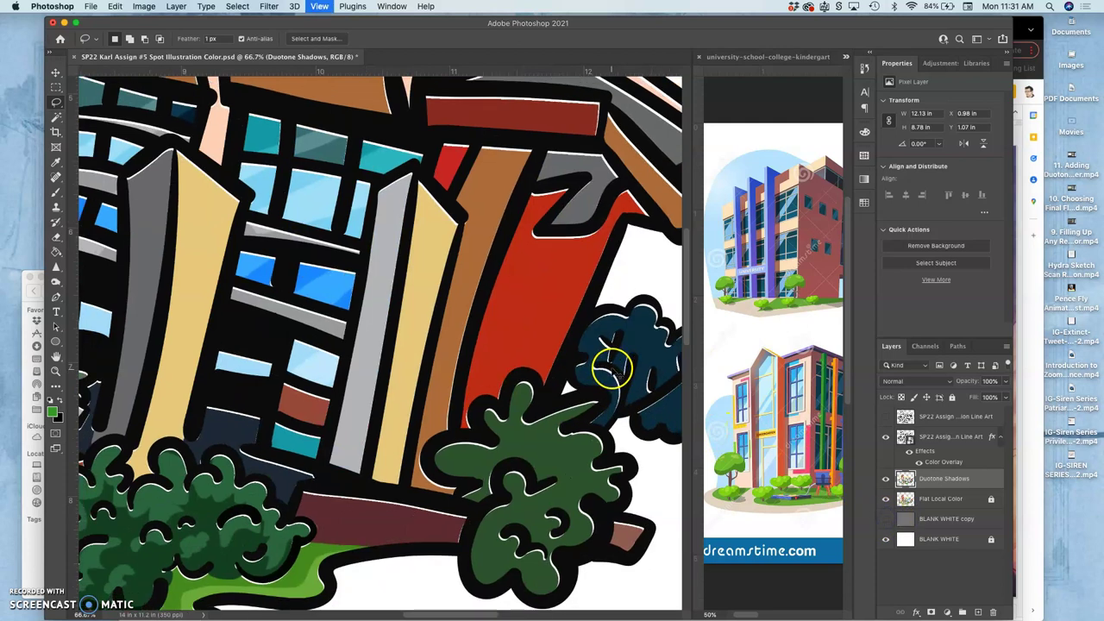
key("super+minus")
key("super+minus")
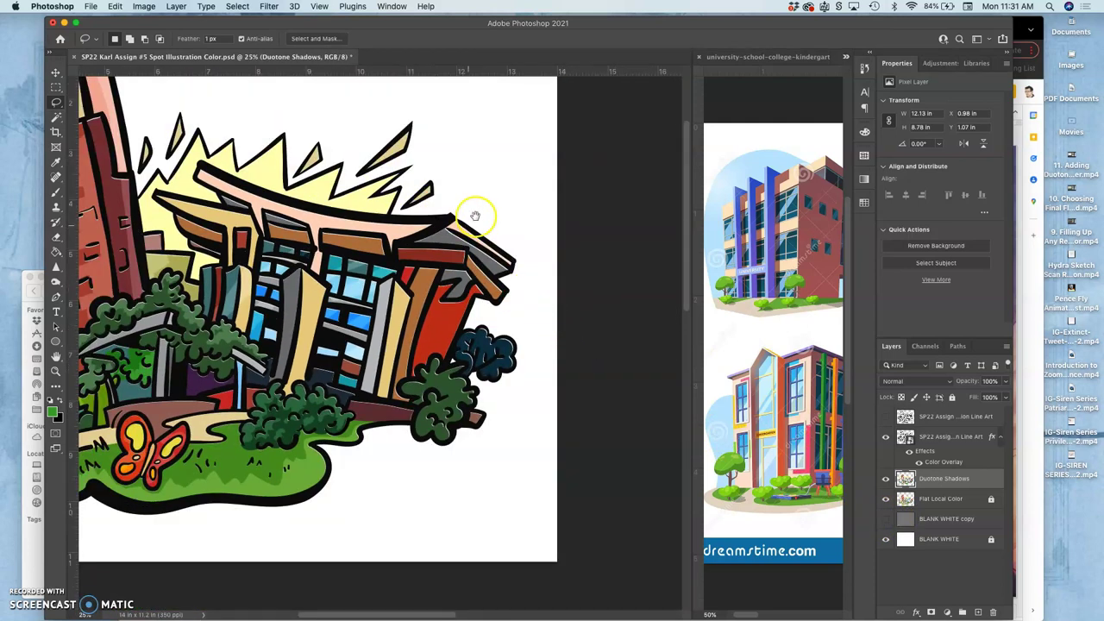
left_click_drag(475, 213, 558, 189)
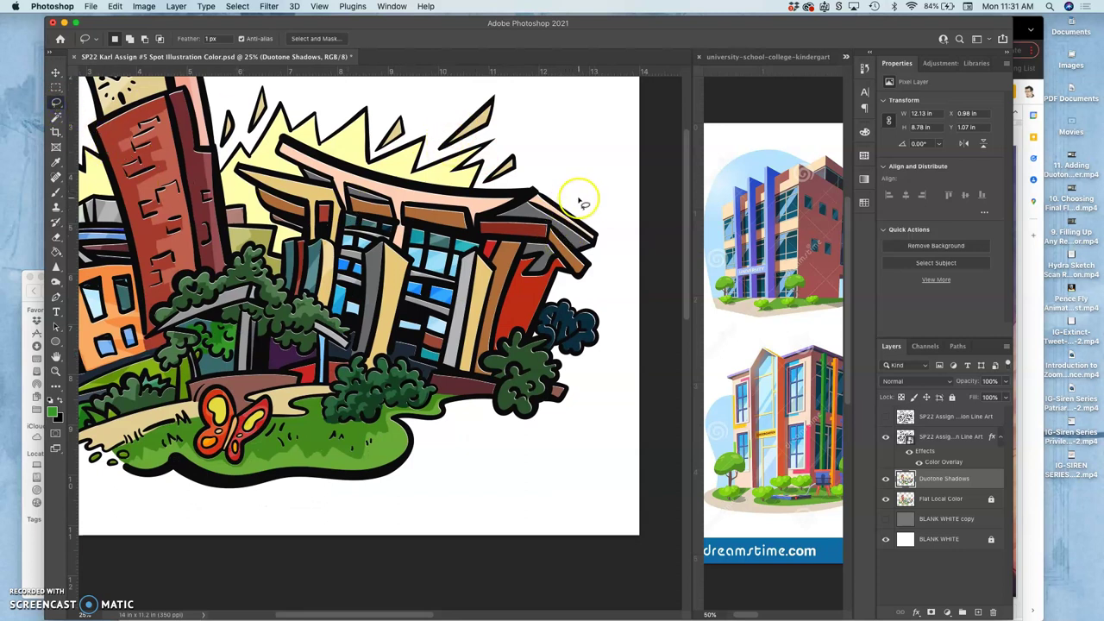
left_click(581, 169)
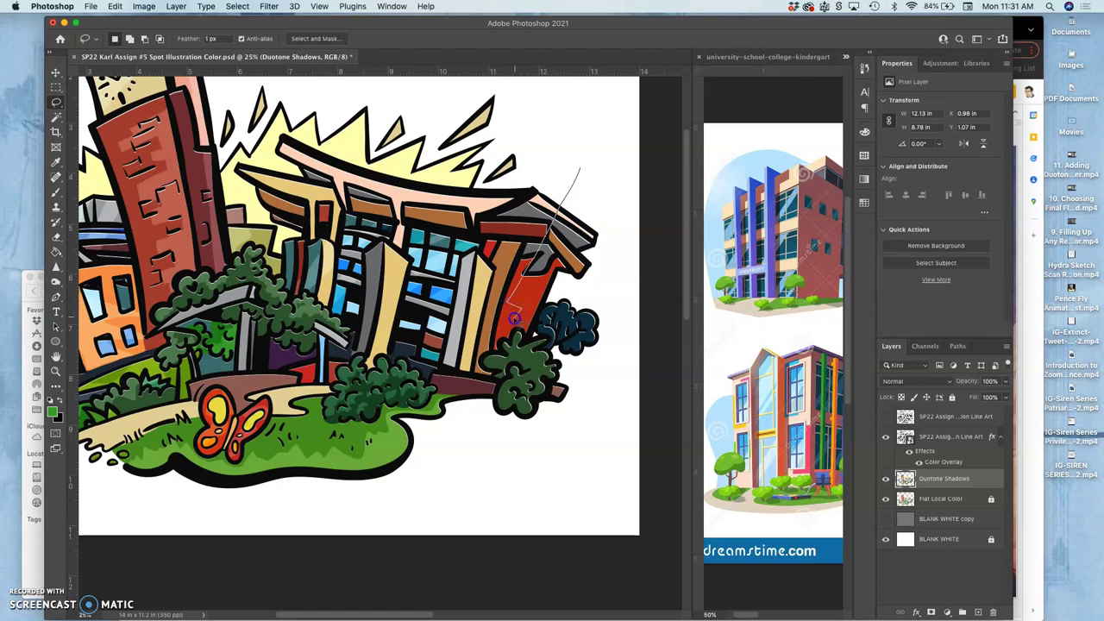
left_click(613, 377)
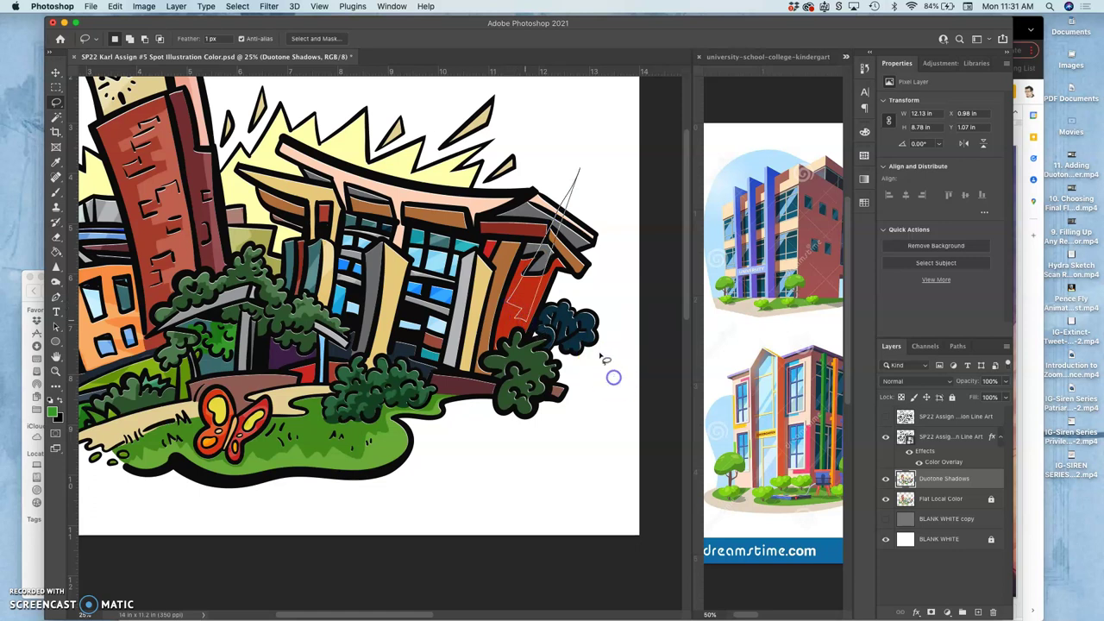
left_click_drag(568, 177, 532, 253)
left_click(586, 190)
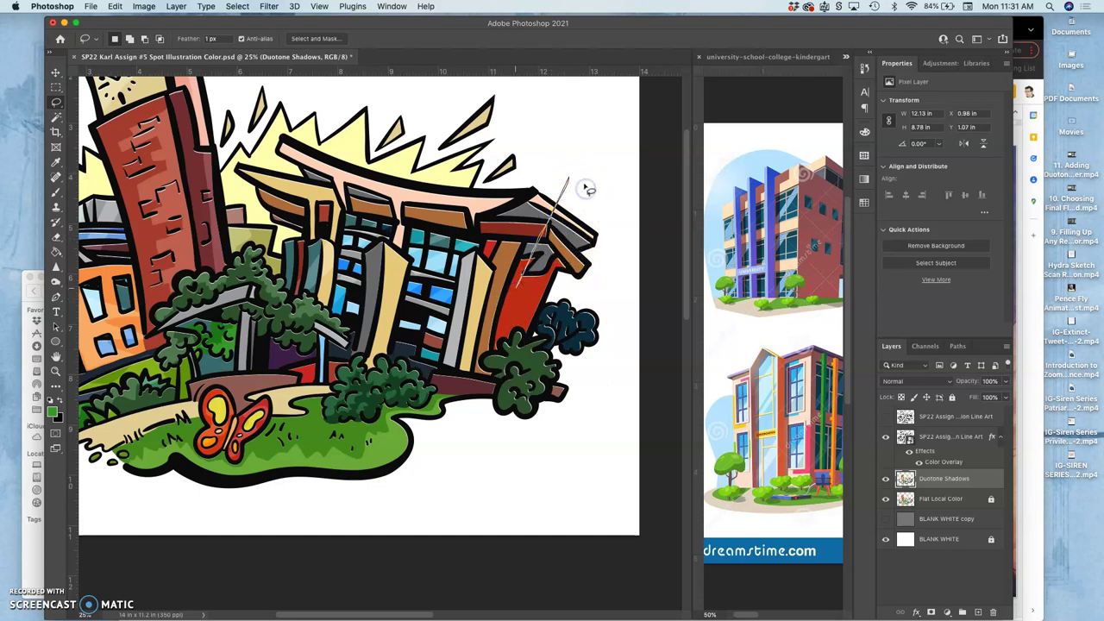
Step: Lasso the outer right part of the red wall, roof end and trees, and delete the duotone shadows inside it
left_click_drag(587, 180, 527, 283)
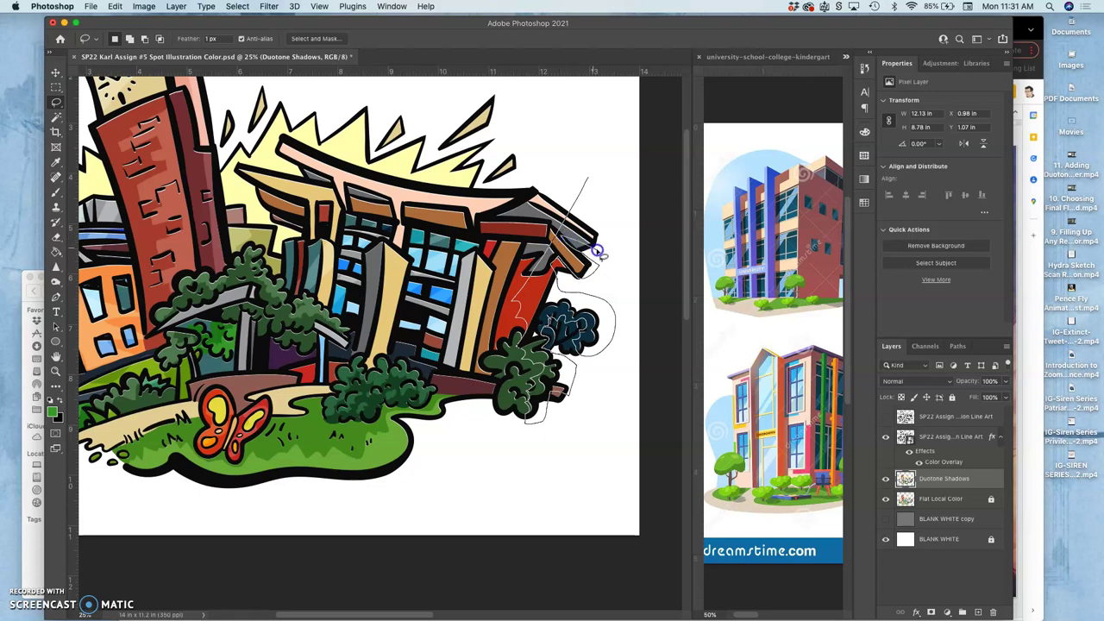
mouse_move(605, 201)
left_mouse_down()
mouse_move(609, 216)
mouse_move(576, 238)
mouse_move(583, 226)
left_mouse_up()
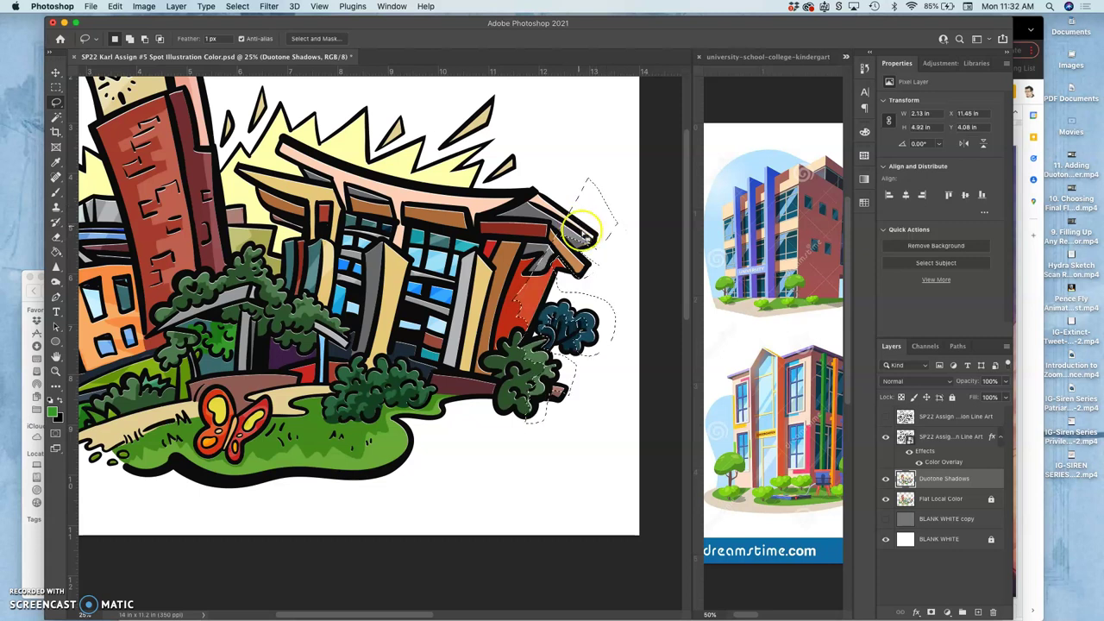
left_click(570, 175)
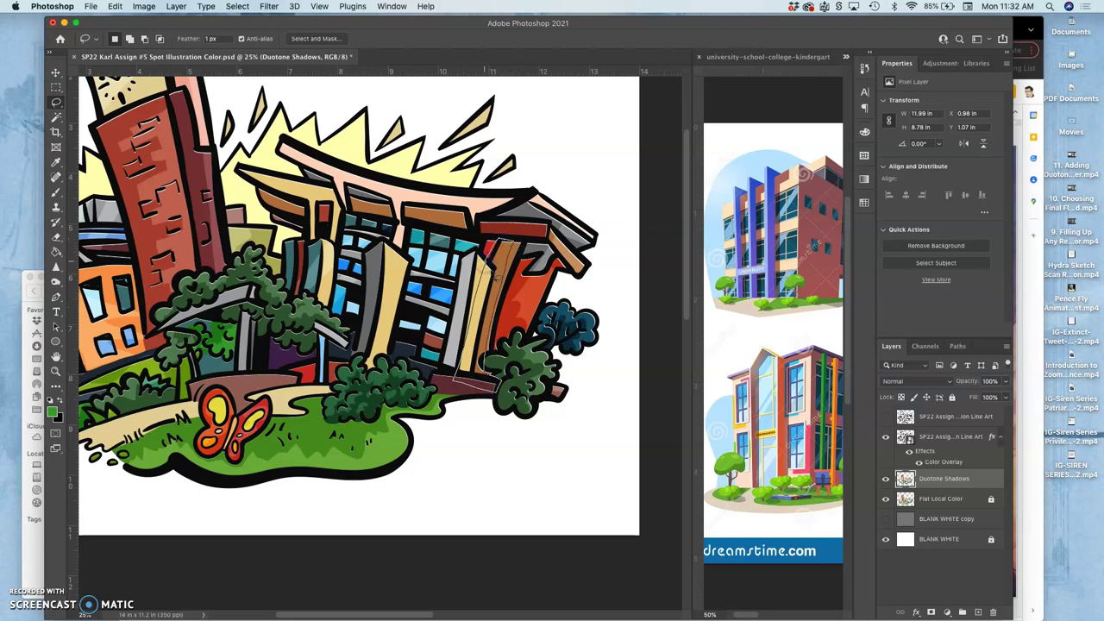
Step: Lasso and delete parts of the duotone shadows on the right beige column, brown wall, maroon base and lower windows
left_click_drag(499, 278, 491, 314)
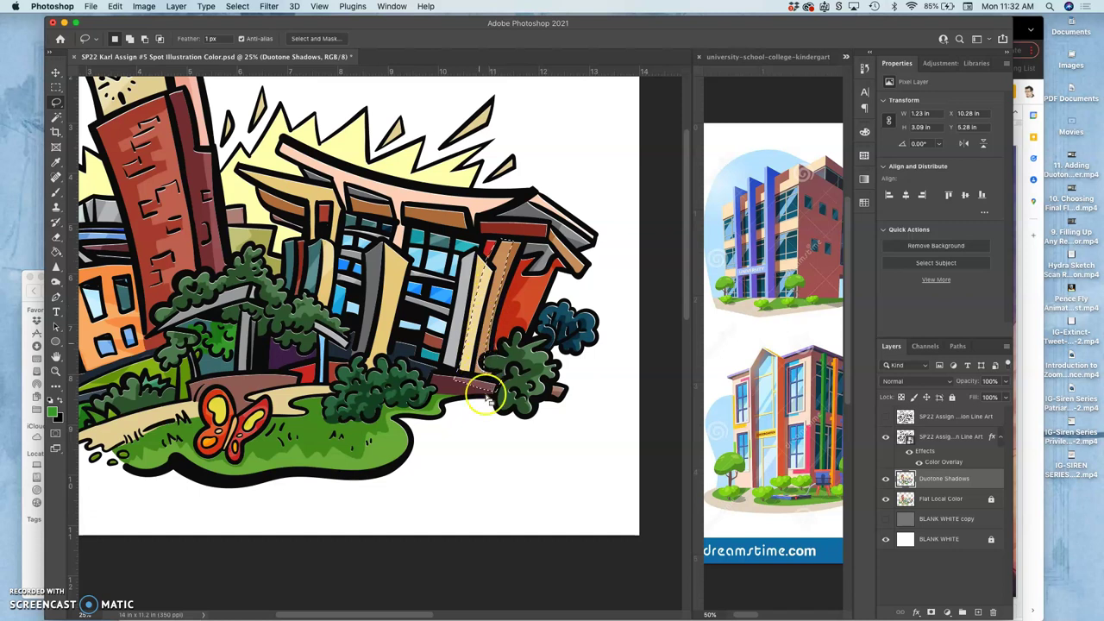
left_click(482, 441)
left_click(482, 440)
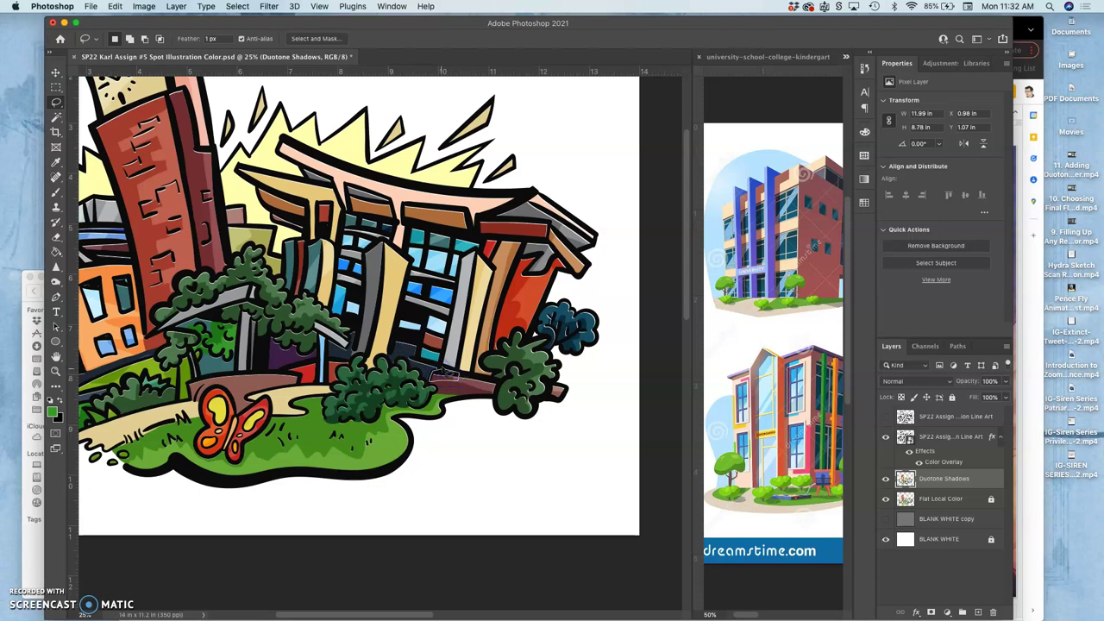
left_click_drag(441, 369, 438, 370)
mouse_move(445, 318)
left_mouse_down()
mouse_move(418, 354)
mouse_move(428, 363)
mouse_move(445, 321)
left_mouse_up()
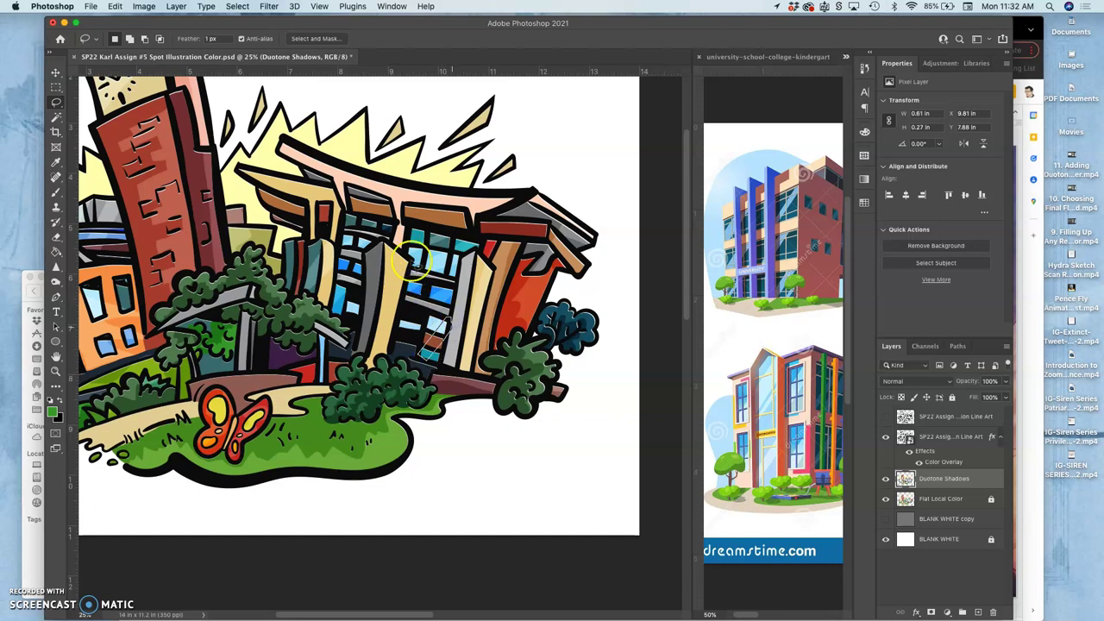
Step: Lasso and delete long strips of duotone shadow on the central column's beige and grey faces
left_click_drag(395, 252, 393, 262)
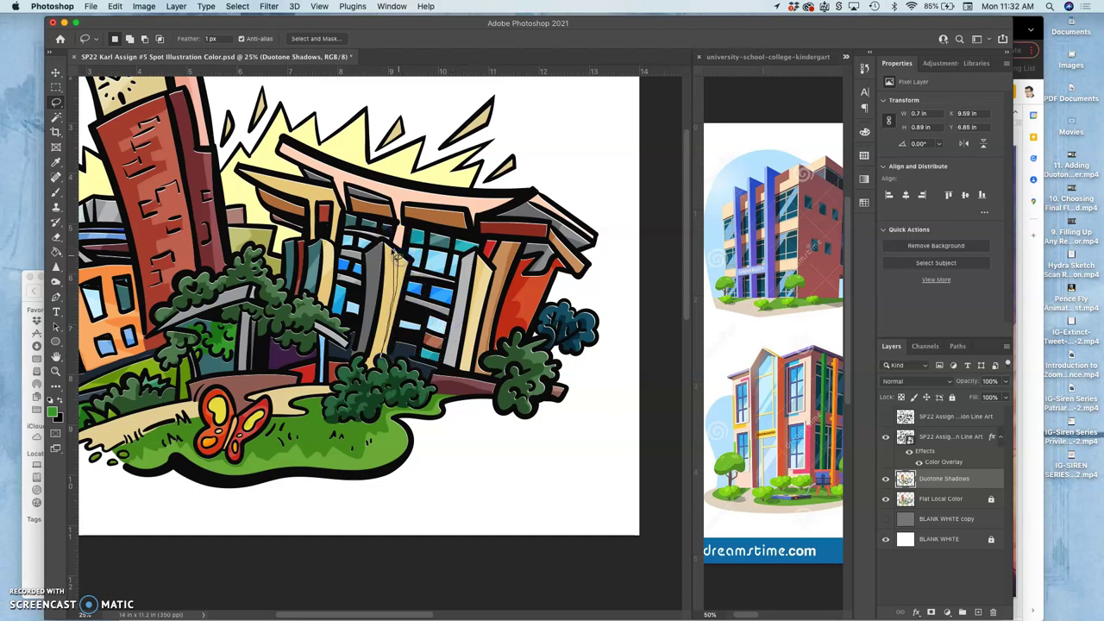
left_click_drag(393, 250, 392, 252)
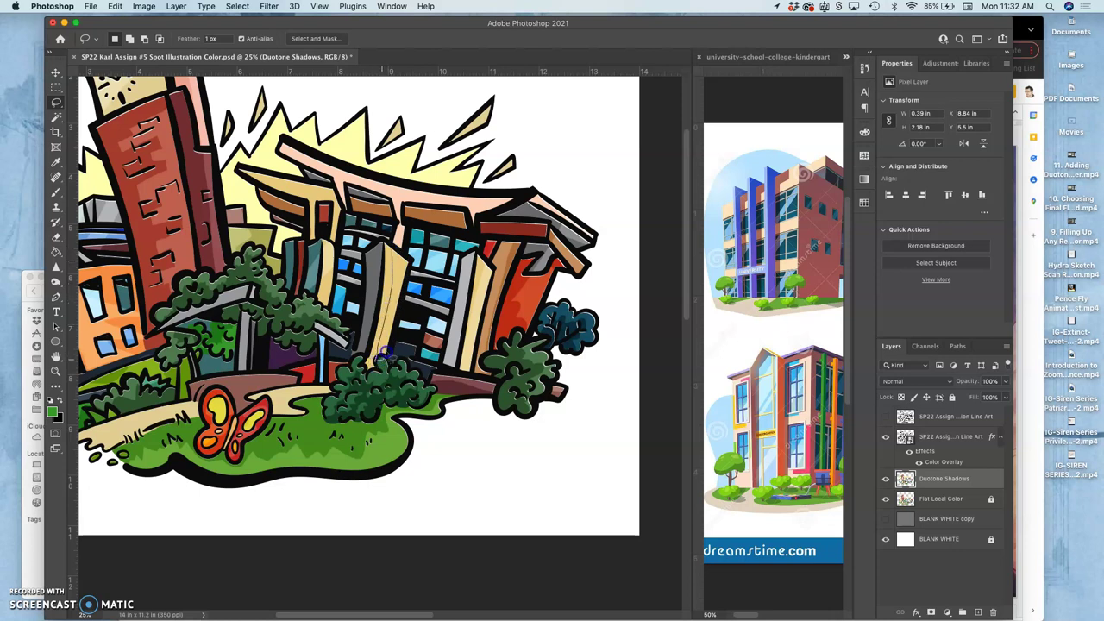
mouse_move(401, 252)
left_mouse_down()
mouse_move(360, 296)
mouse_move(347, 270)
mouse_move(360, 280)
mouse_move(376, 247)
left_mouse_up()
left_click(378, 248)
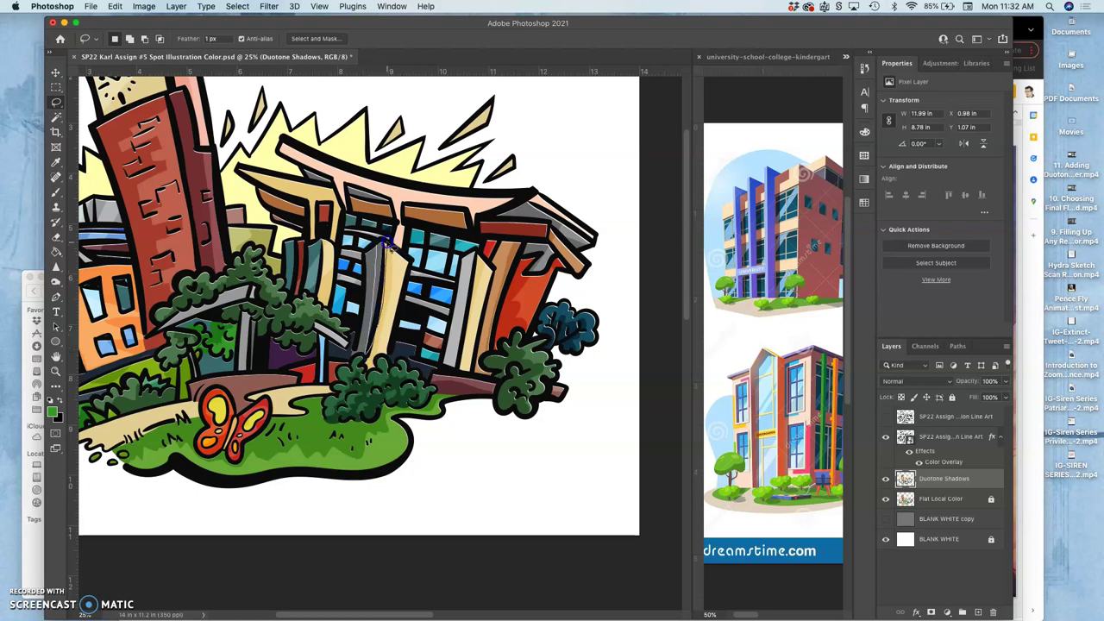
mouse_move(364, 285)
left_mouse_down()
mouse_move(361, 308)
mouse_move(378, 247)
left_mouse_up()
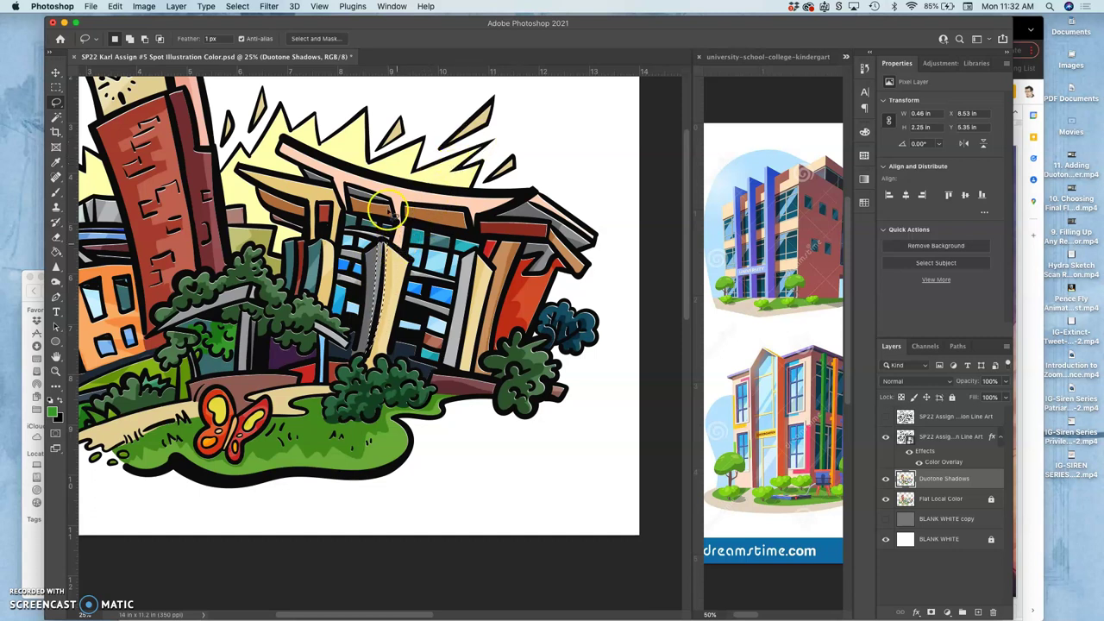
Step: Lasso and delete part of the duotone shadow on the roof overhang above the teal columns, and clear the selection
left_click(319, 188)
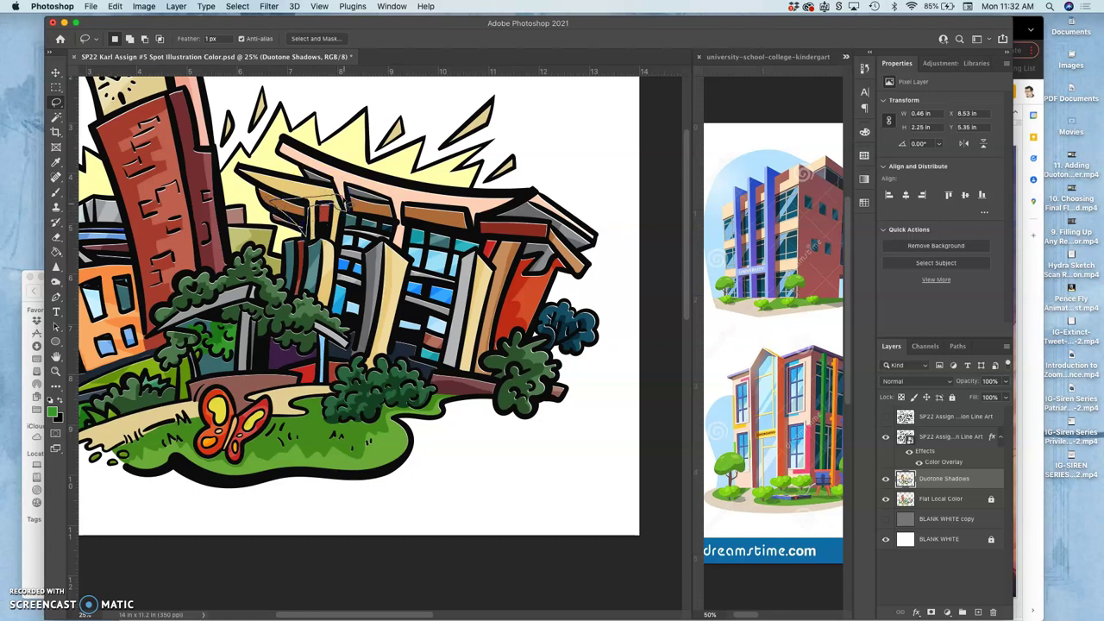
key("super+d")
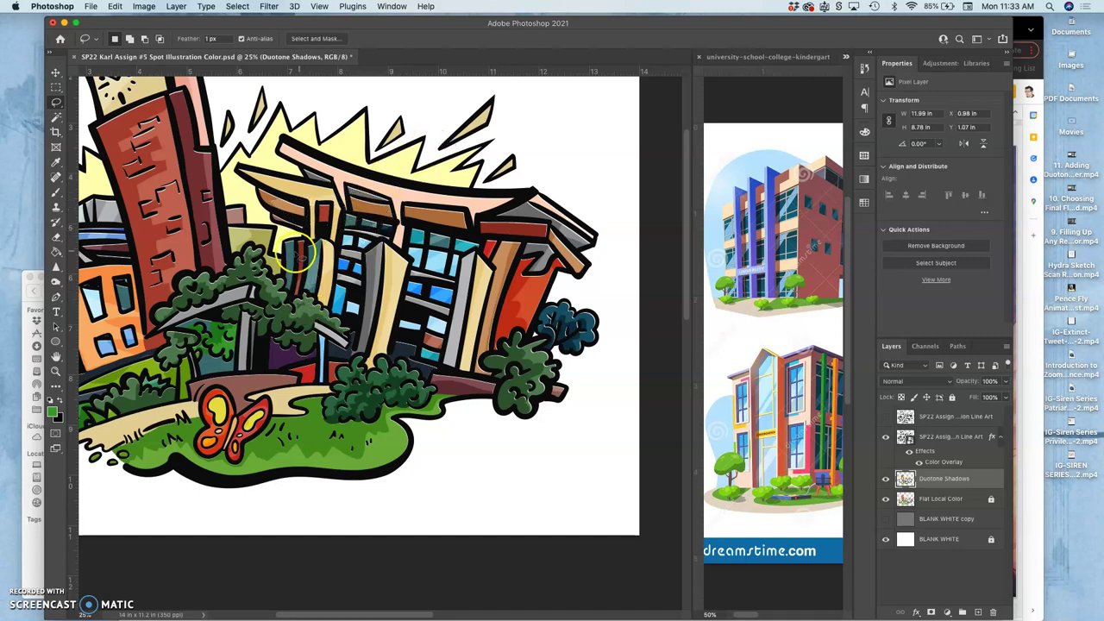
Step: Unlock the Flat Local Color layer and fill the olive wall behind the trees with dark red on the flat and shadow layers
left_click_drag(288, 251, 386, 219)
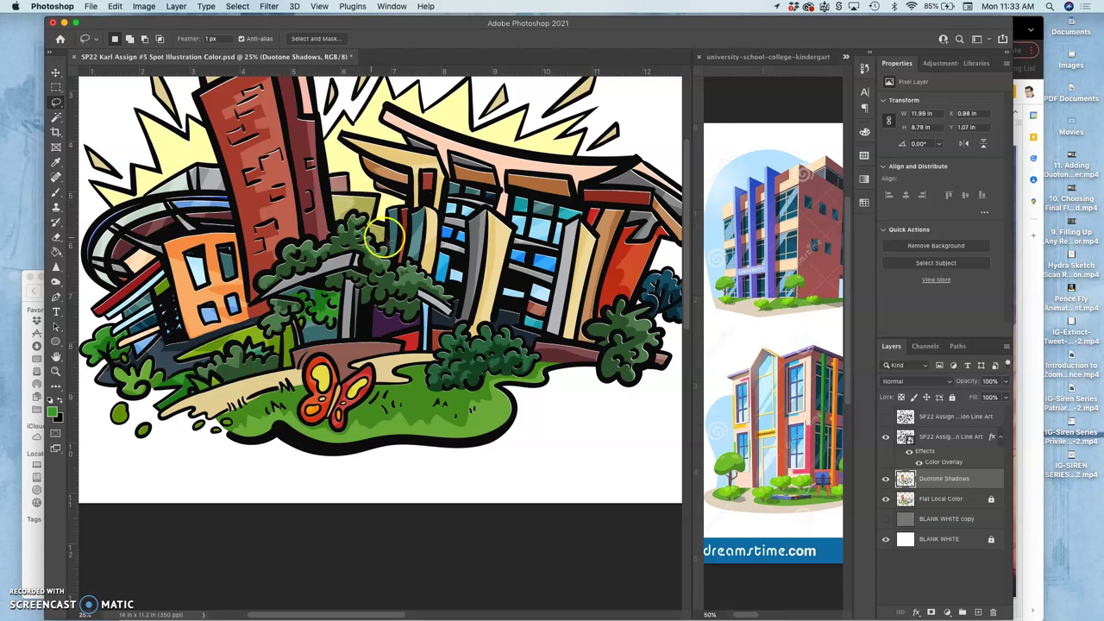
left_click_drag(387, 247, 352, 279)
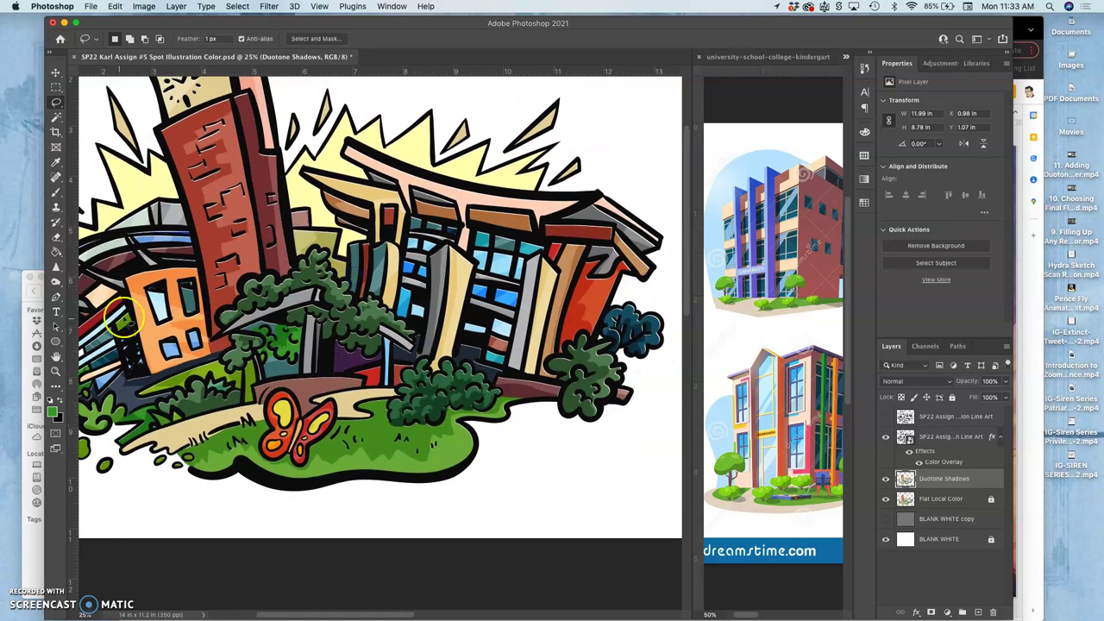
left_click(938, 498)
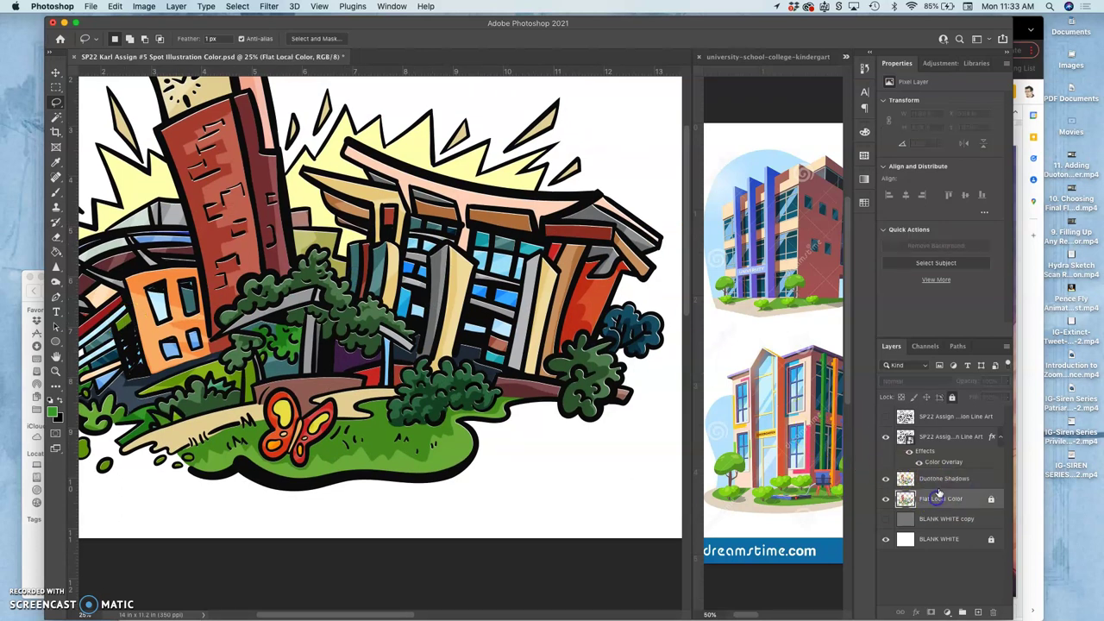
left_click(952, 398)
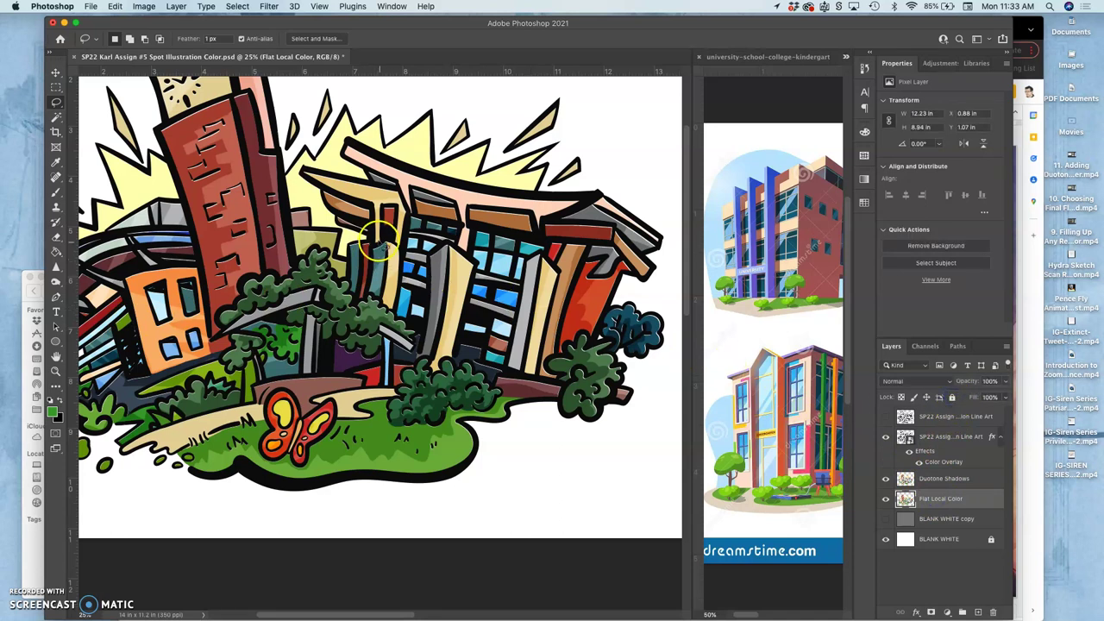
left_click(56, 252)
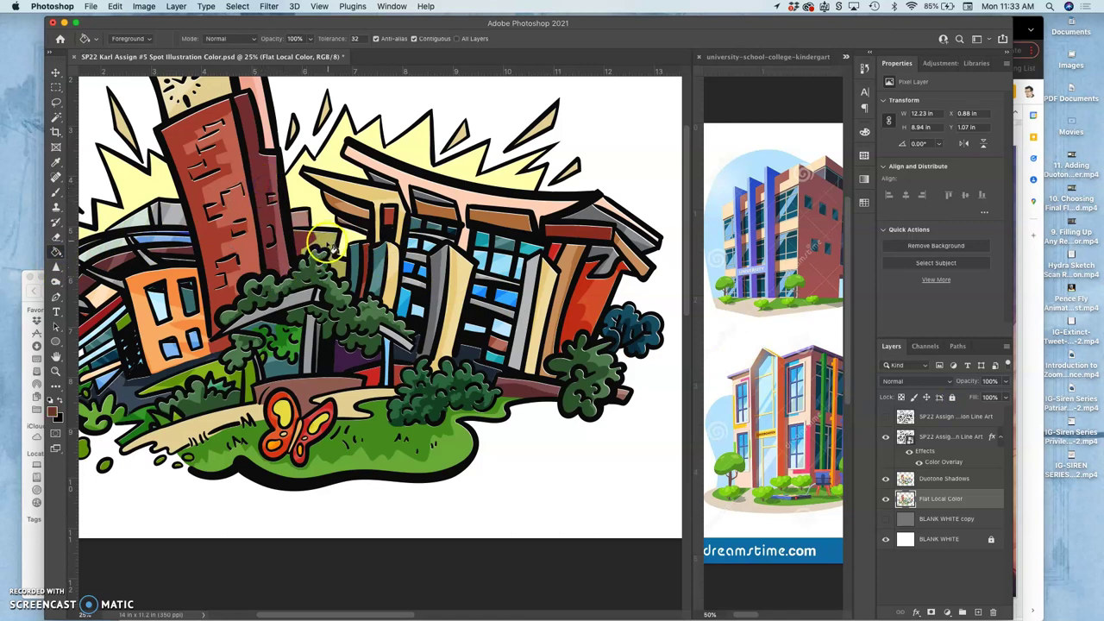
left_click(940, 479)
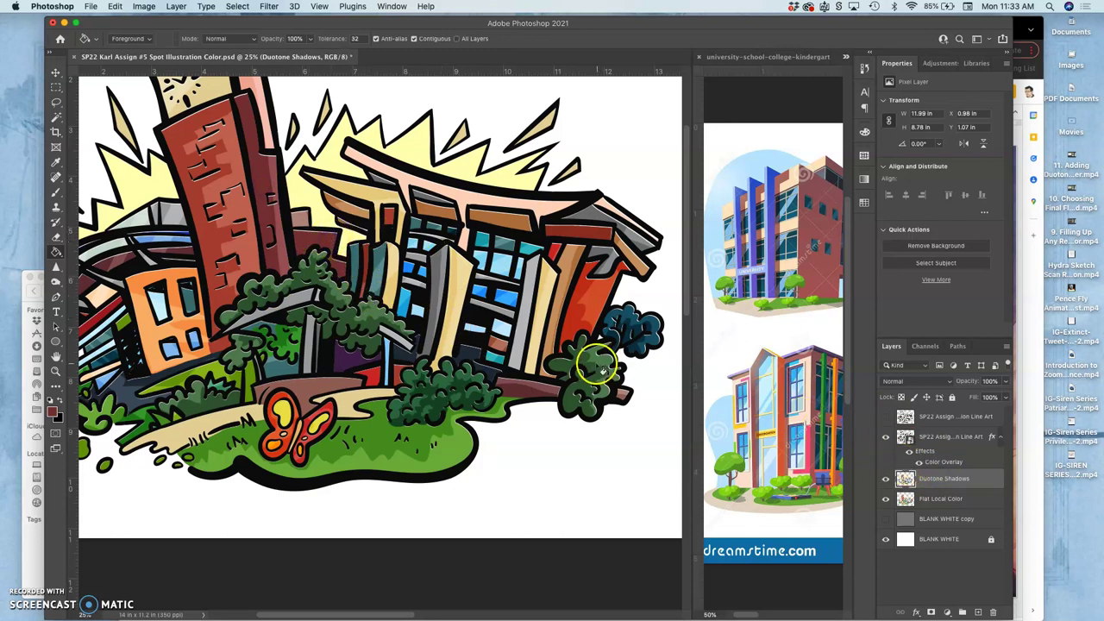
left_click(939, 499)
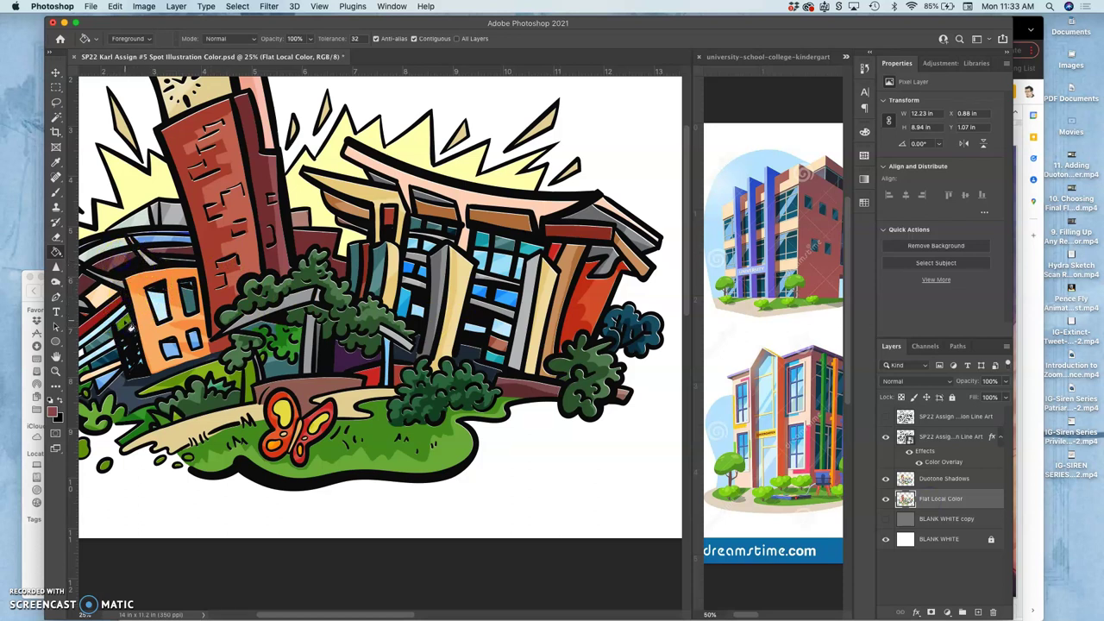
left_click(927, 479)
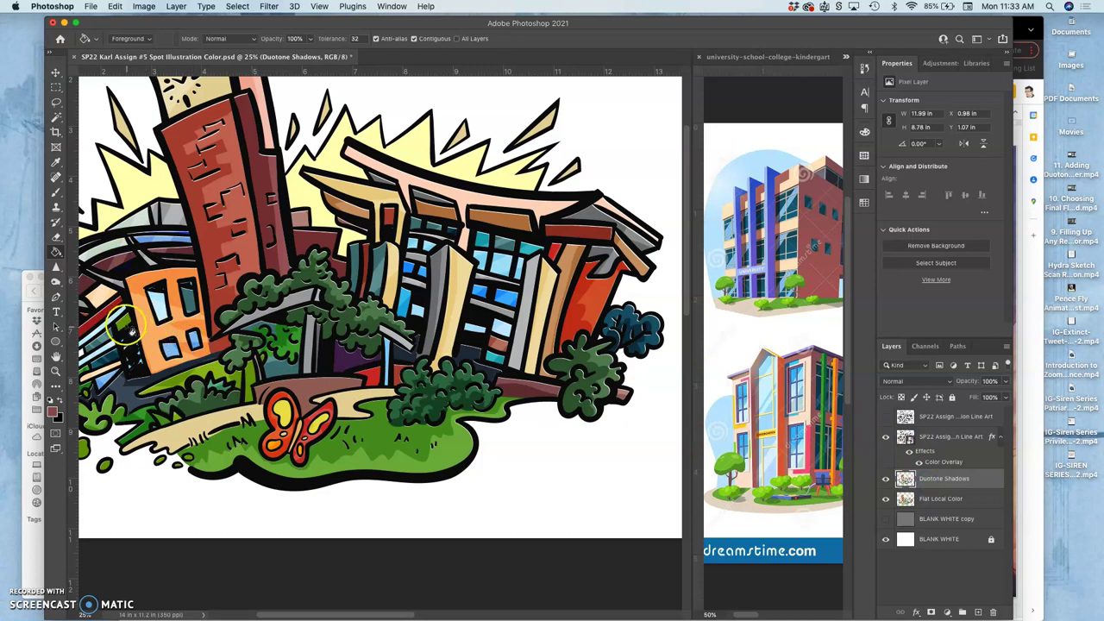
Step: Toggle the Duotone Shadows layer's visibility several times to compare the artwork with and without its shadows
left_click(886, 479)
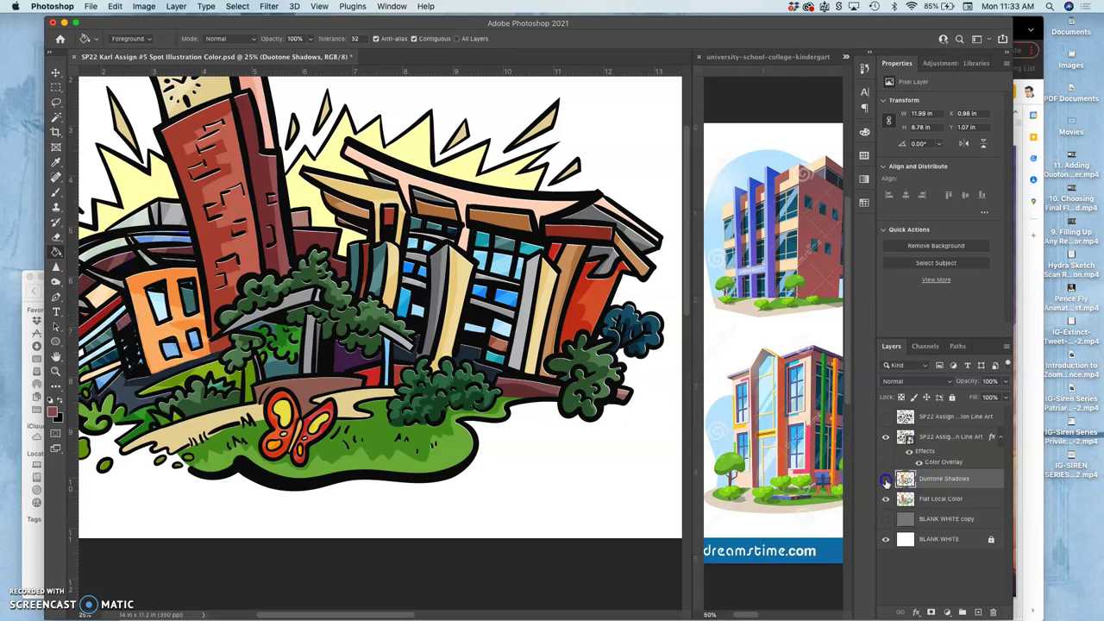
left_click(886, 479)
left_click(886, 479)
left_click(886, 479)
left_click(886, 479)
left_click(886, 479)
Step: Select the dark red wall behind the trees on Duotone Shadows, fill it with dark purple, and clear the selection
left_click(54, 117)
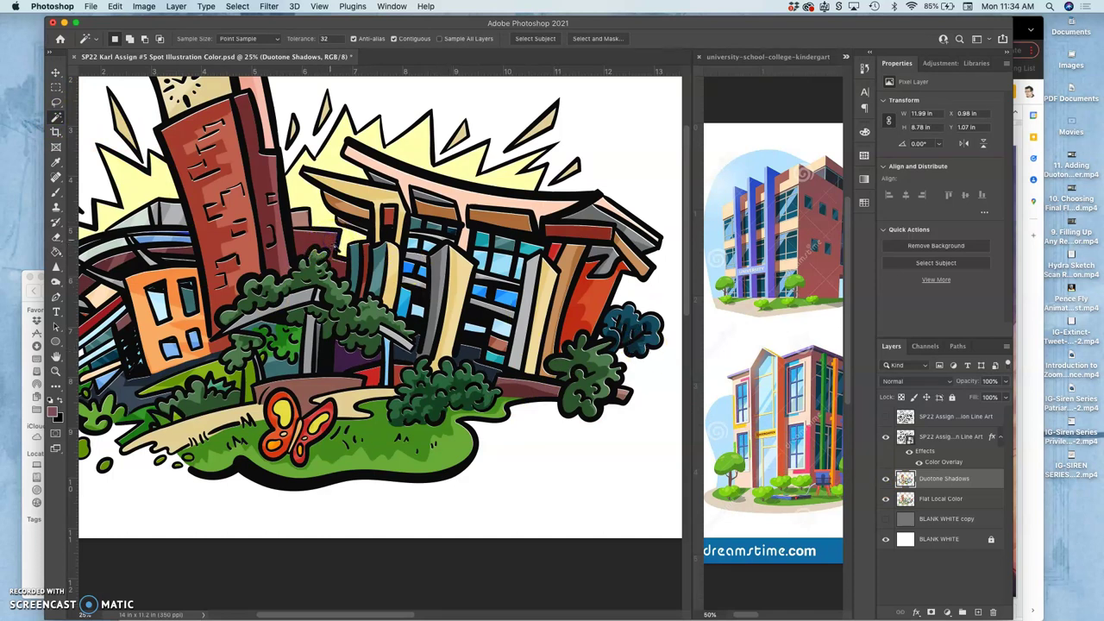
left_click(330, 246)
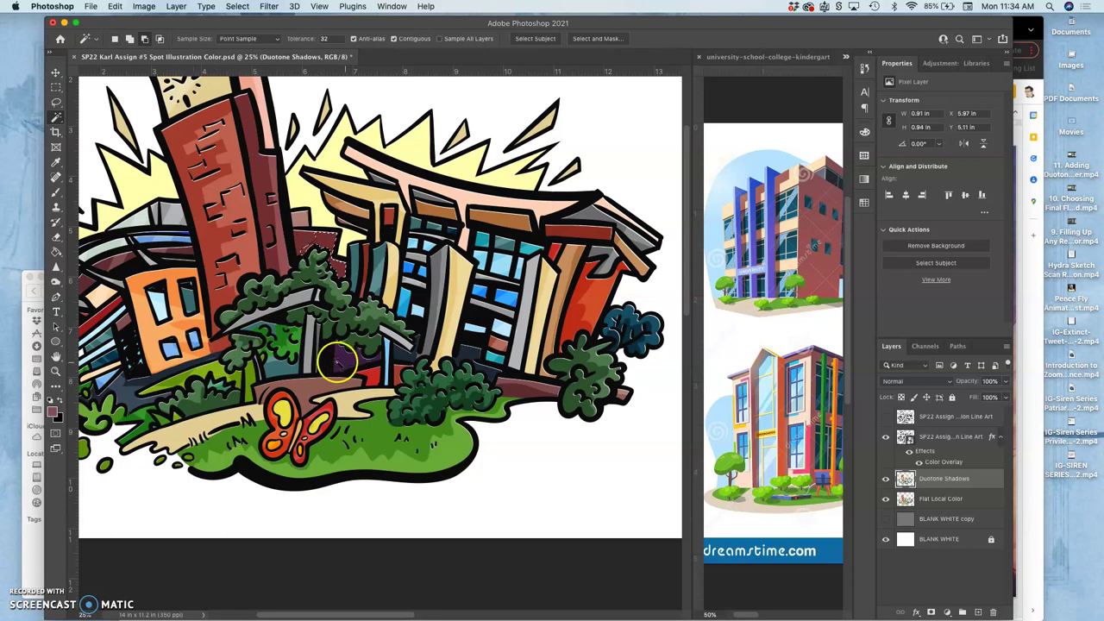
left_click(55, 244)
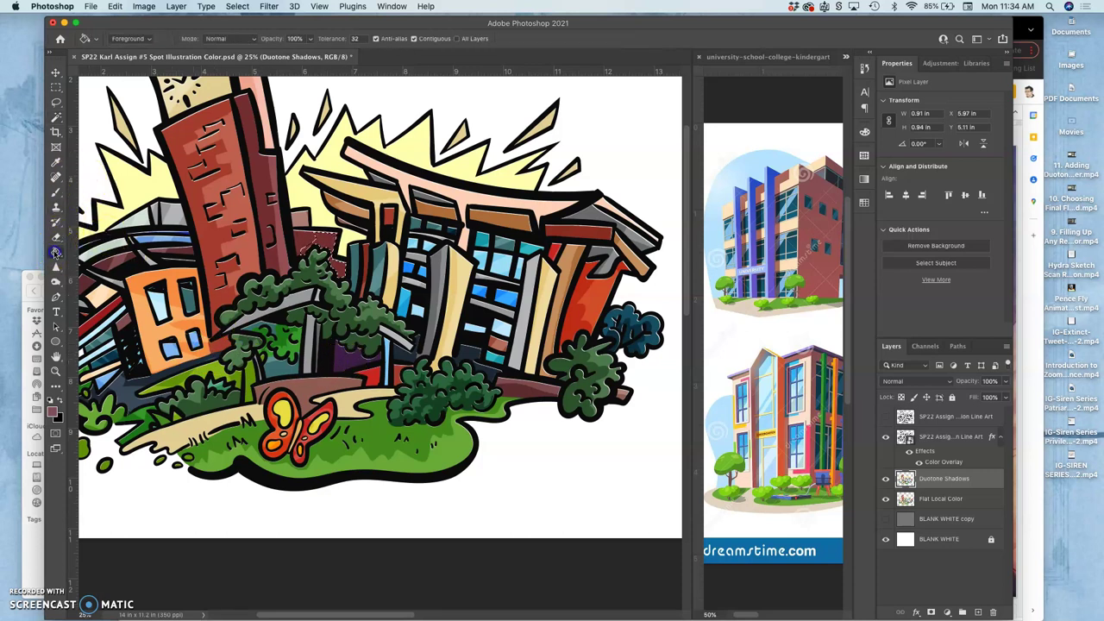
left_click(328, 251)
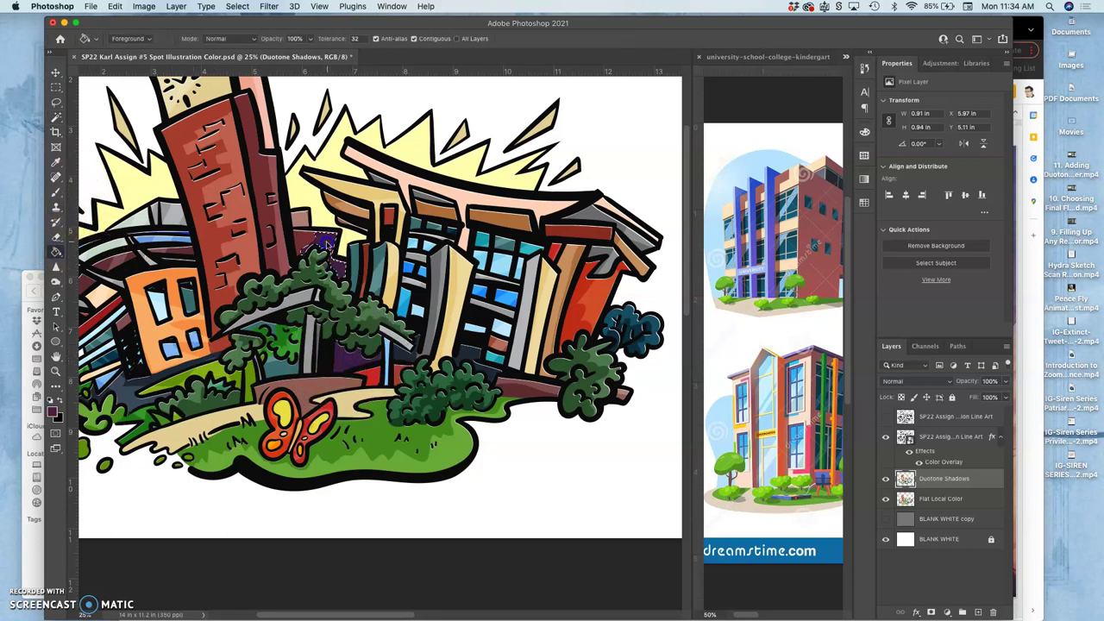
key("super+d")
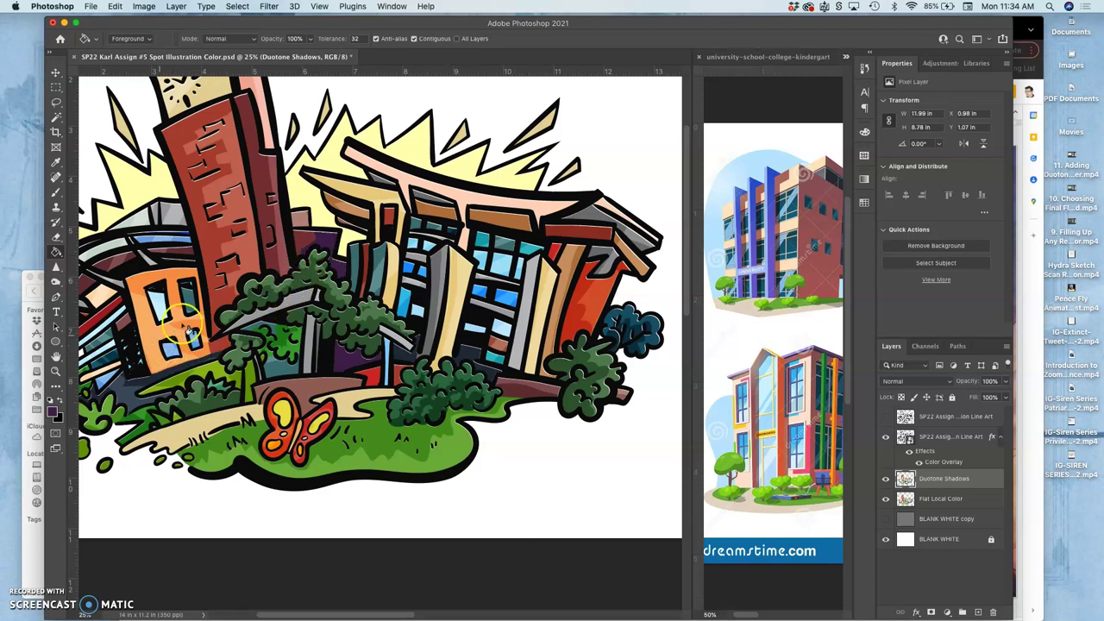
Step: Lasso and delete a strip of duotone shadow along the upper part of the low maroon wall and red base behind the butterfly
scroll(293, 274, "down", 3)
scroll(293, 275, "left", 4)
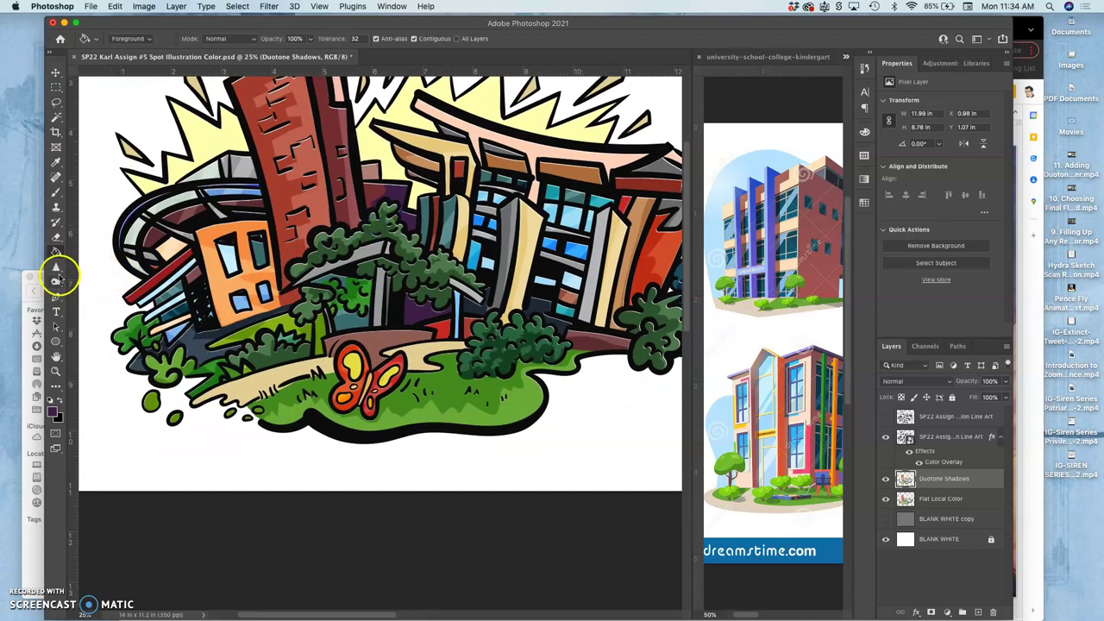
left_click(56, 104)
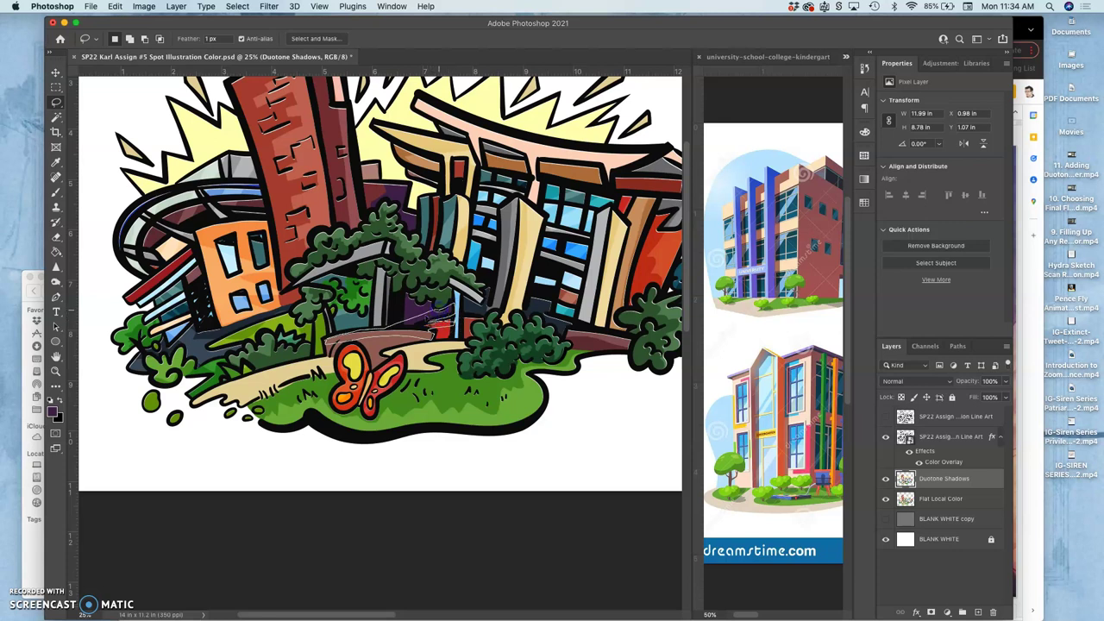
key("super+d")
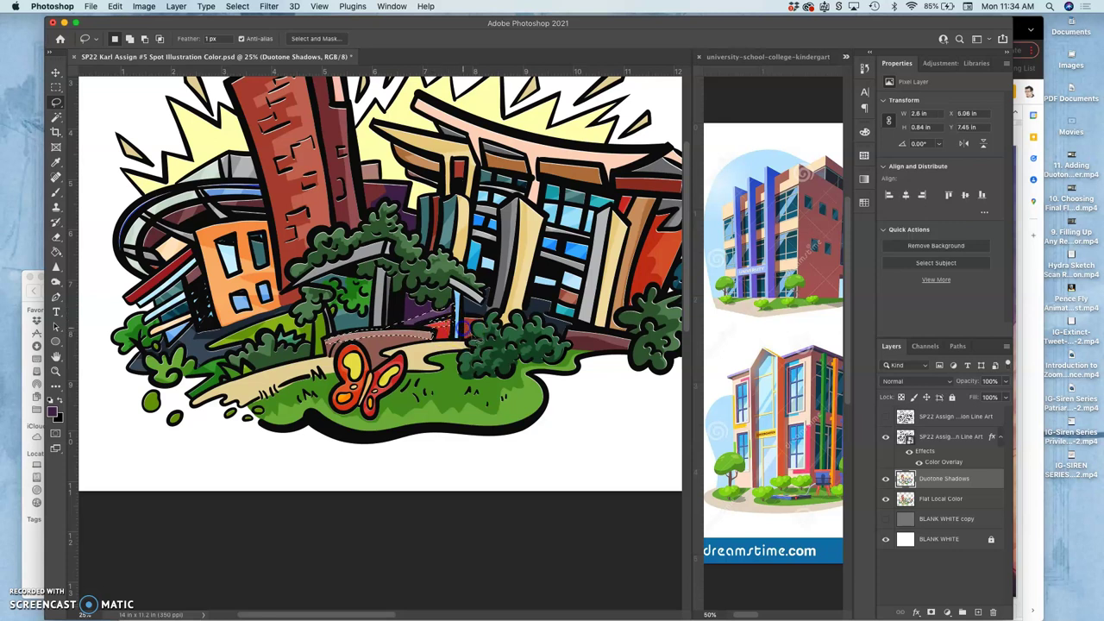
left_click_drag(485, 345, 322, 327)
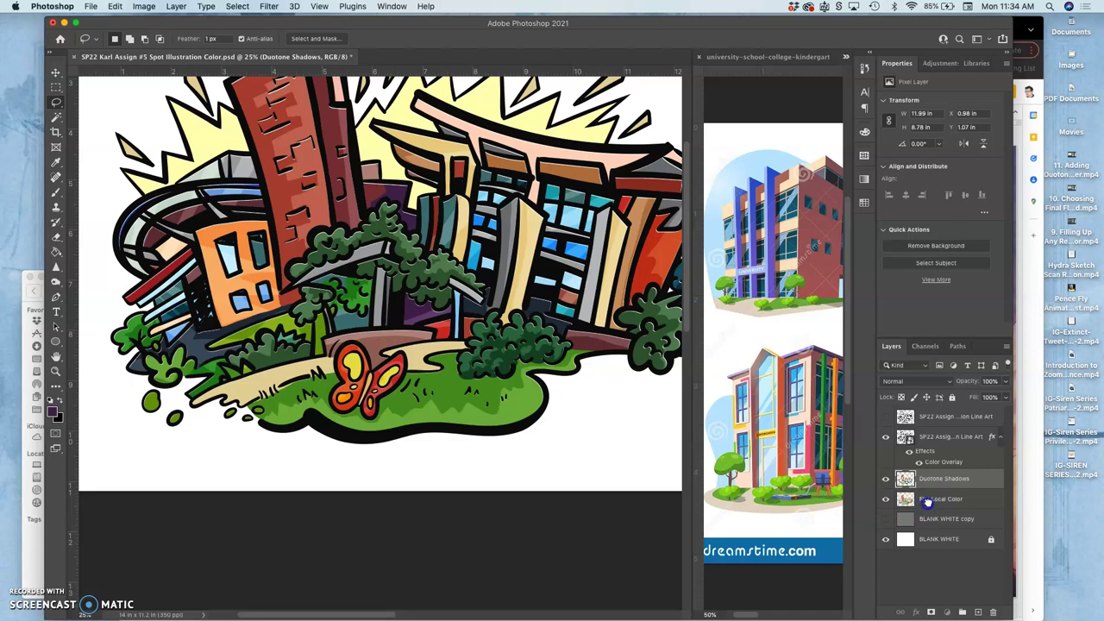
Step: Fill the narrow green strip beside the low wall with dark red on both Flat Local Color and Duotone Shadows
left_click(936, 500)
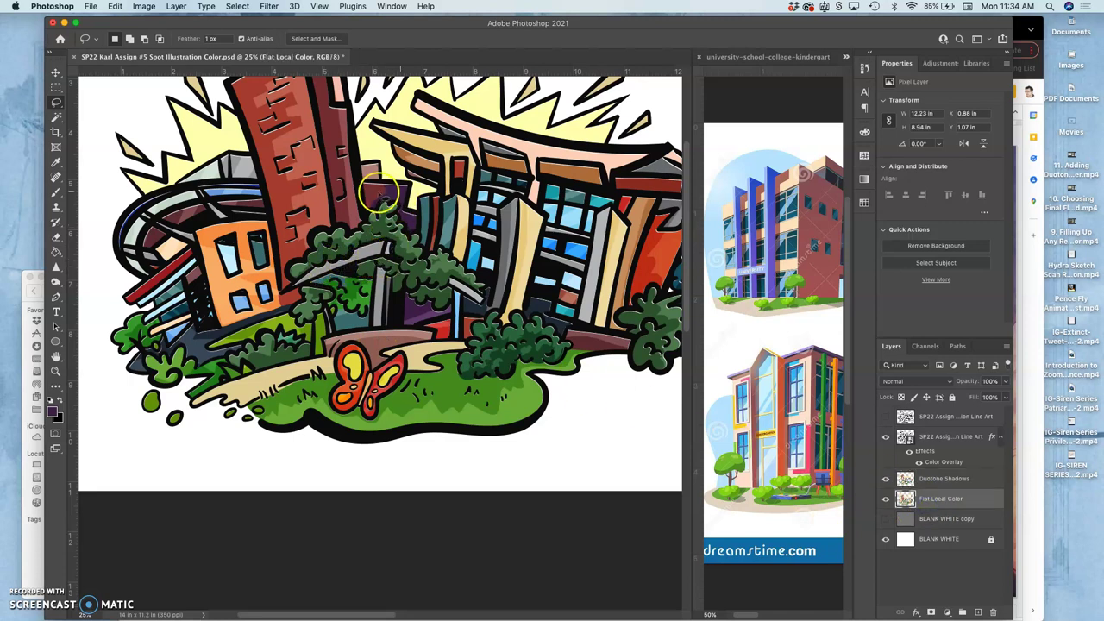
left_click(56, 251)
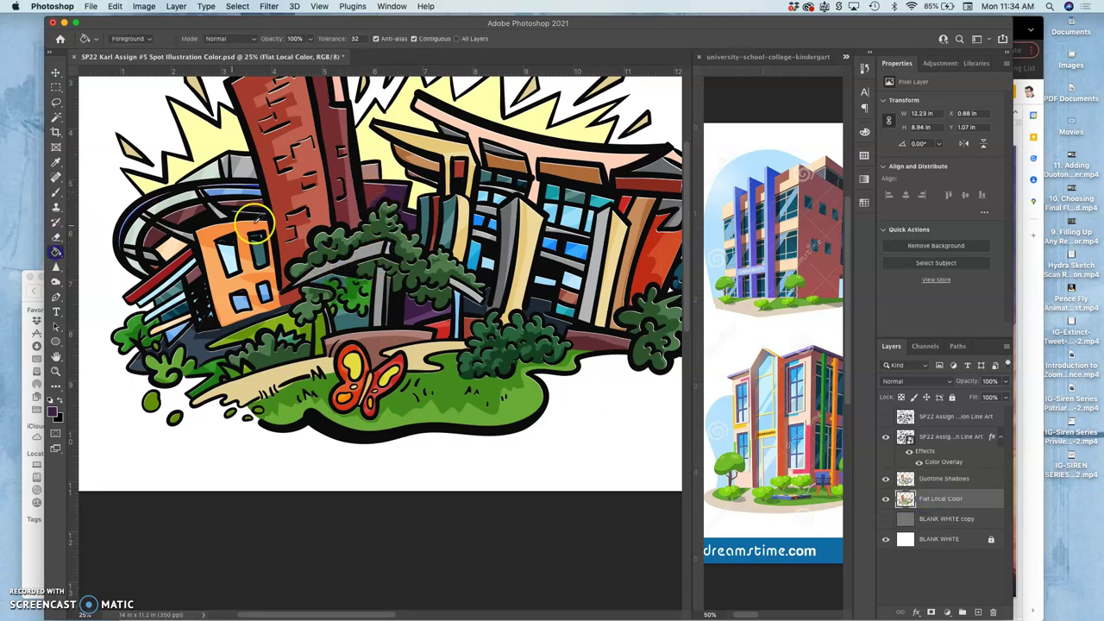
left_click(323, 333)
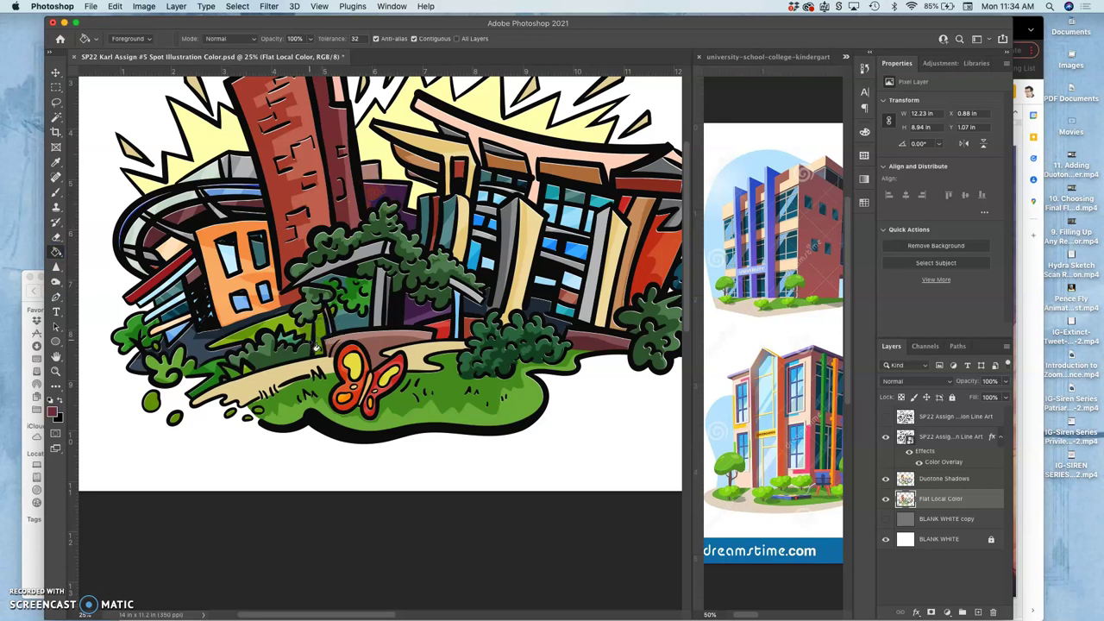
left_click(936, 480)
left_click(321, 327)
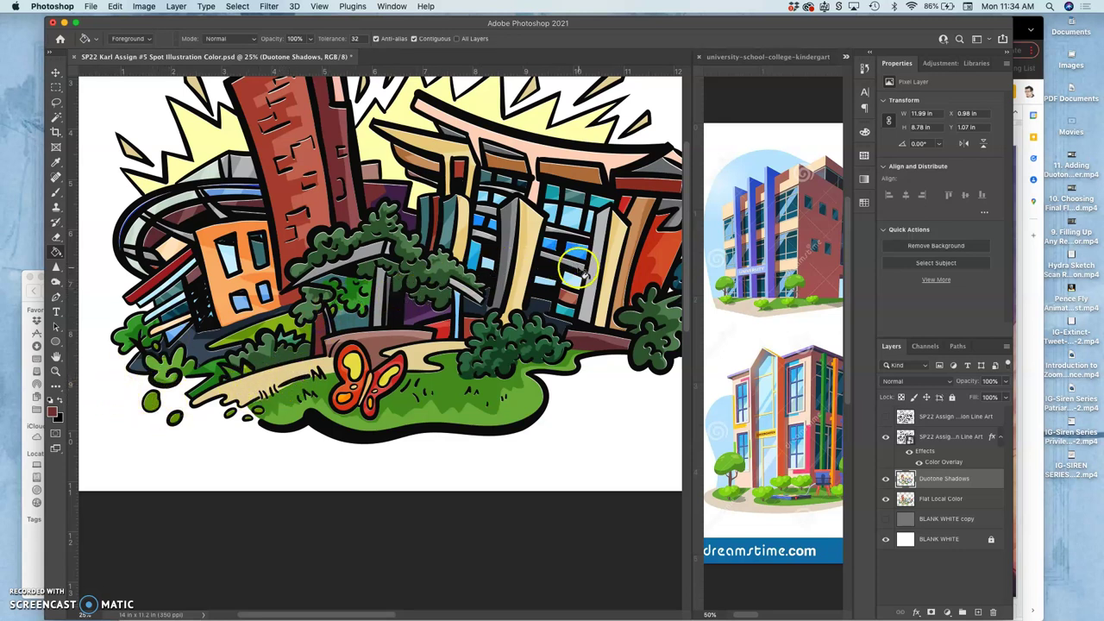
Step: Lasso and delete the small leftover piece of duotone shadow at the low wall's end nearest the small tree
left_click_drag(561, 266, 419, 291)
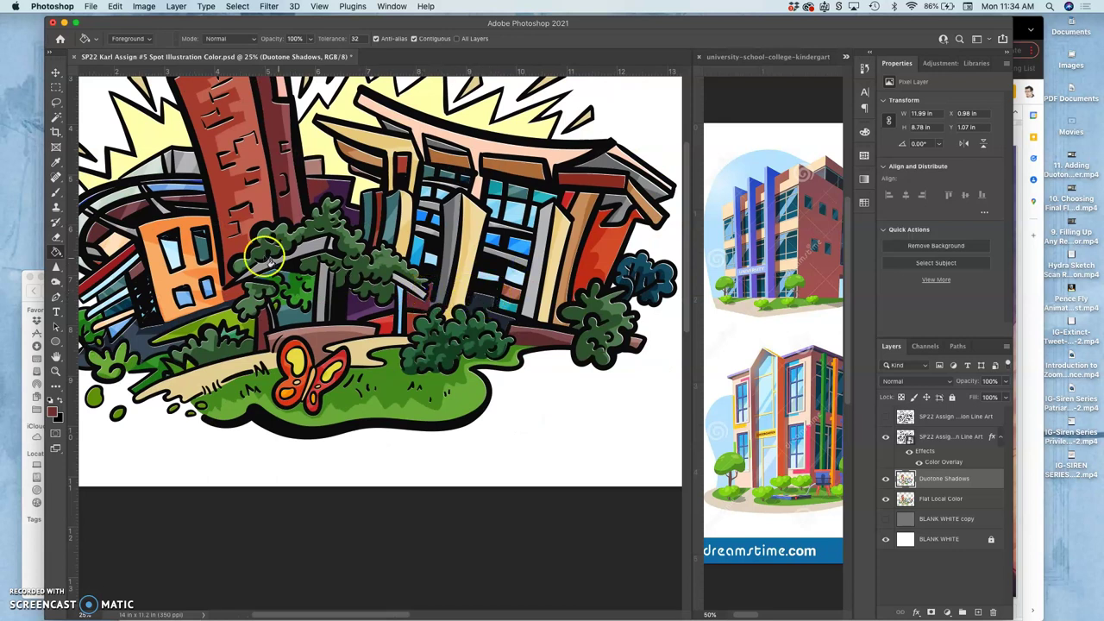
left_click(55, 238)
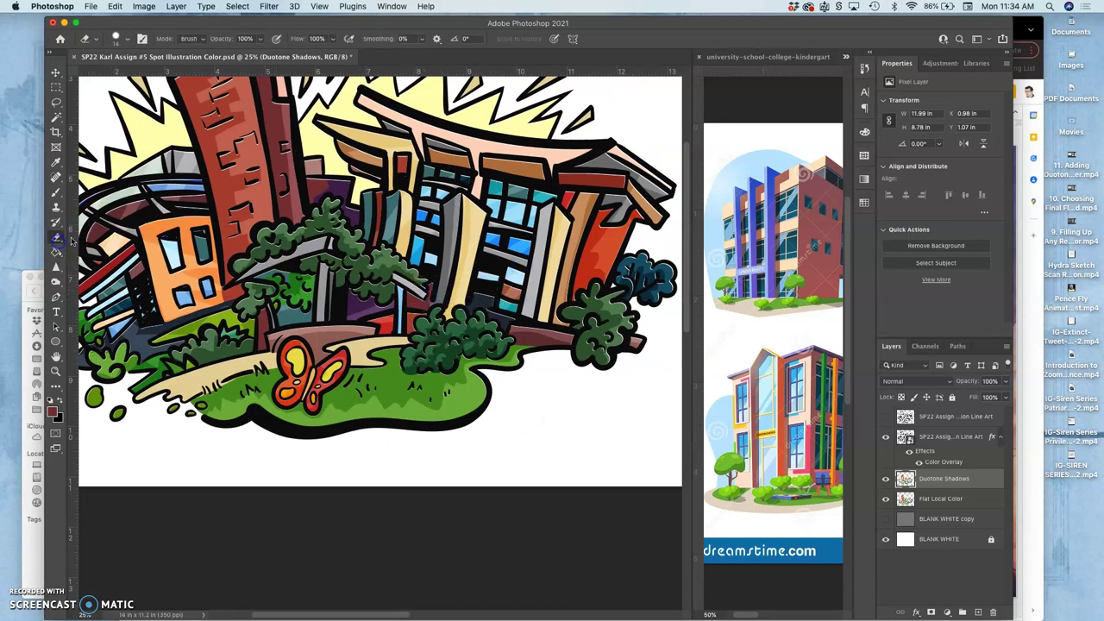
key("super+equal")
key("super+equal")
key("super+equal")
key("super+equal")
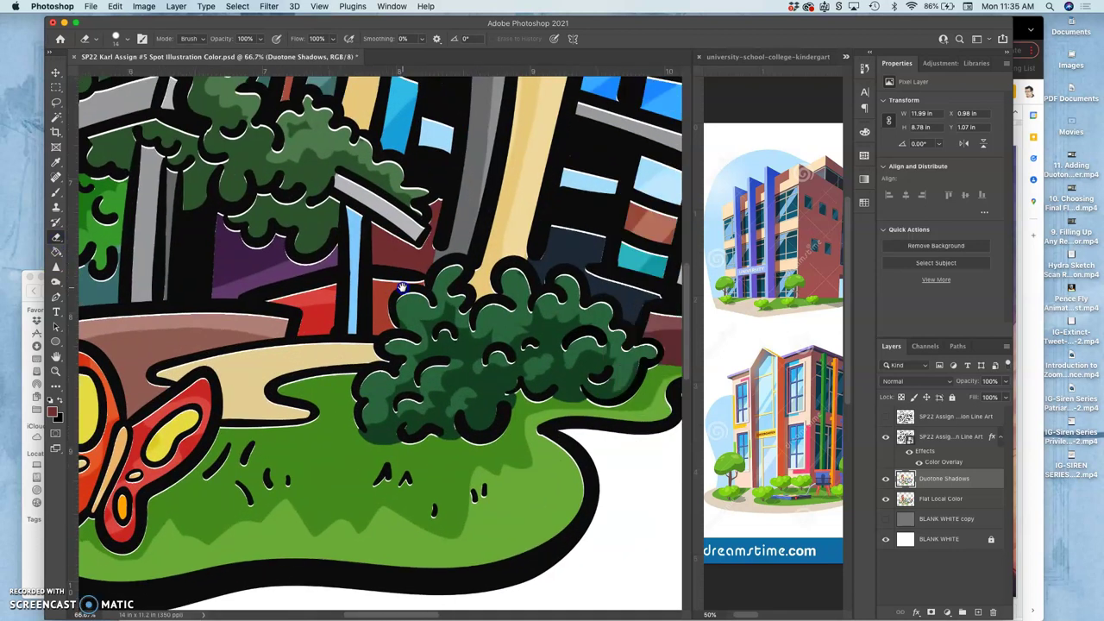
left_click_drag(402, 287, 608, 269)
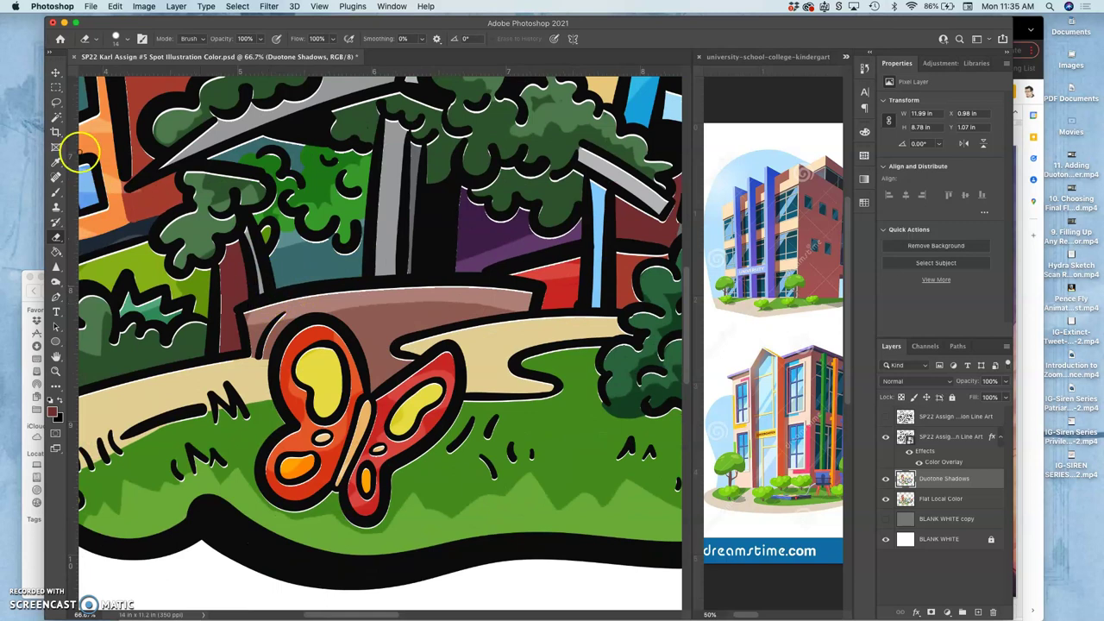
left_click(56, 102)
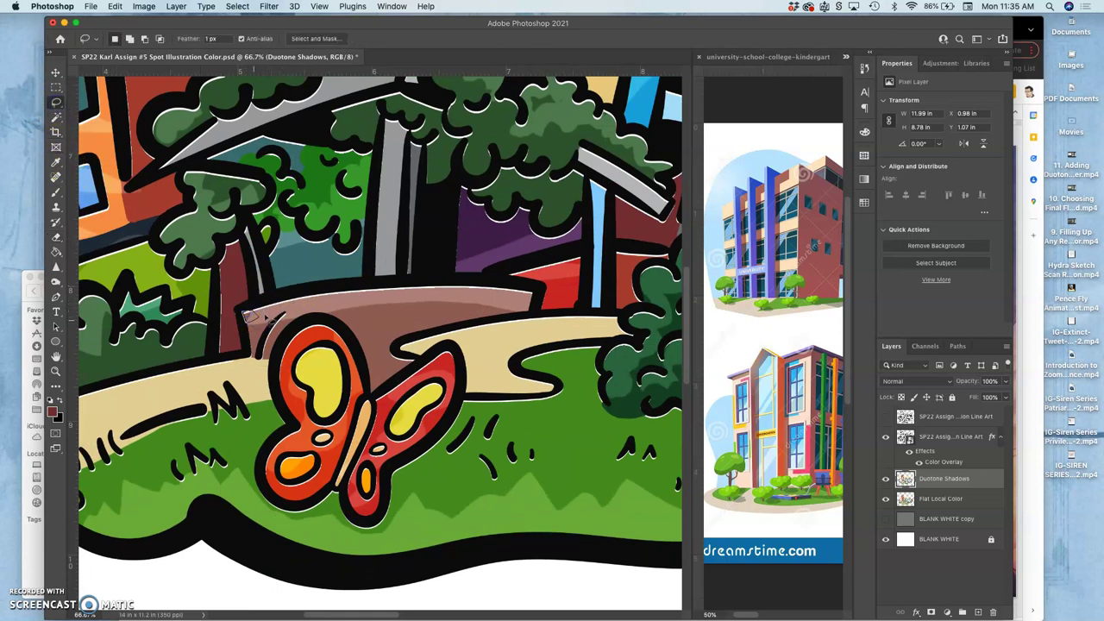
left_click_drag(317, 305, 254, 338)
Step: Lasso and delete duotone shadow along the curving beige path between the butterfly and the large bush
left_click(565, 363)
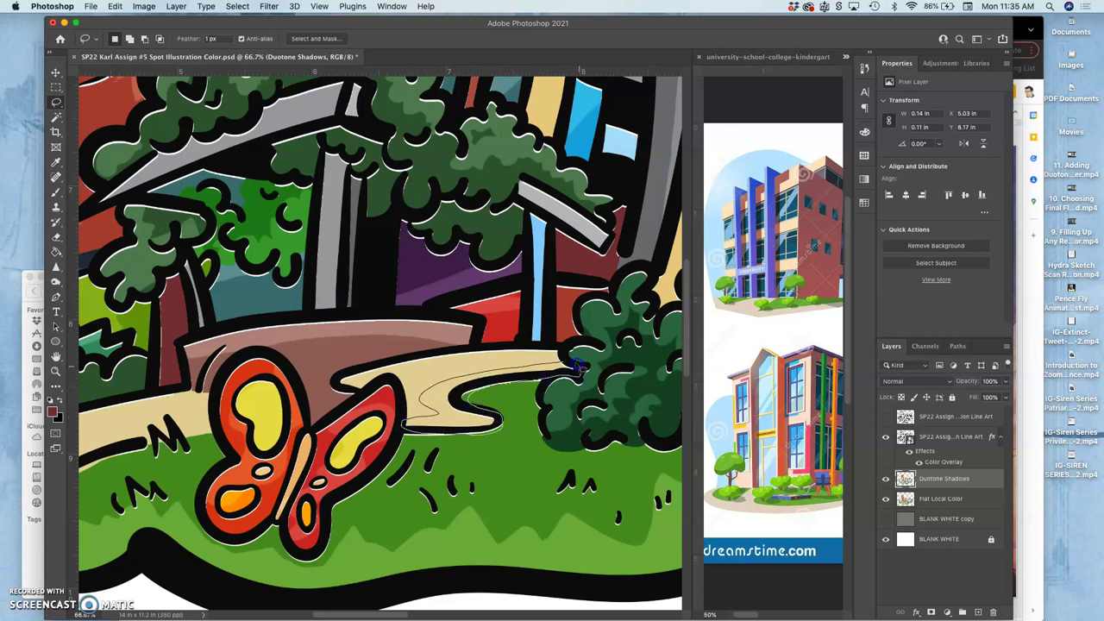
mouse_move(482, 393)
left_mouse_down()
mouse_move(448, 413)
mouse_move(420, 406)
mouse_move(440, 390)
left_mouse_up()
scroll(439, 389, "left", 5)
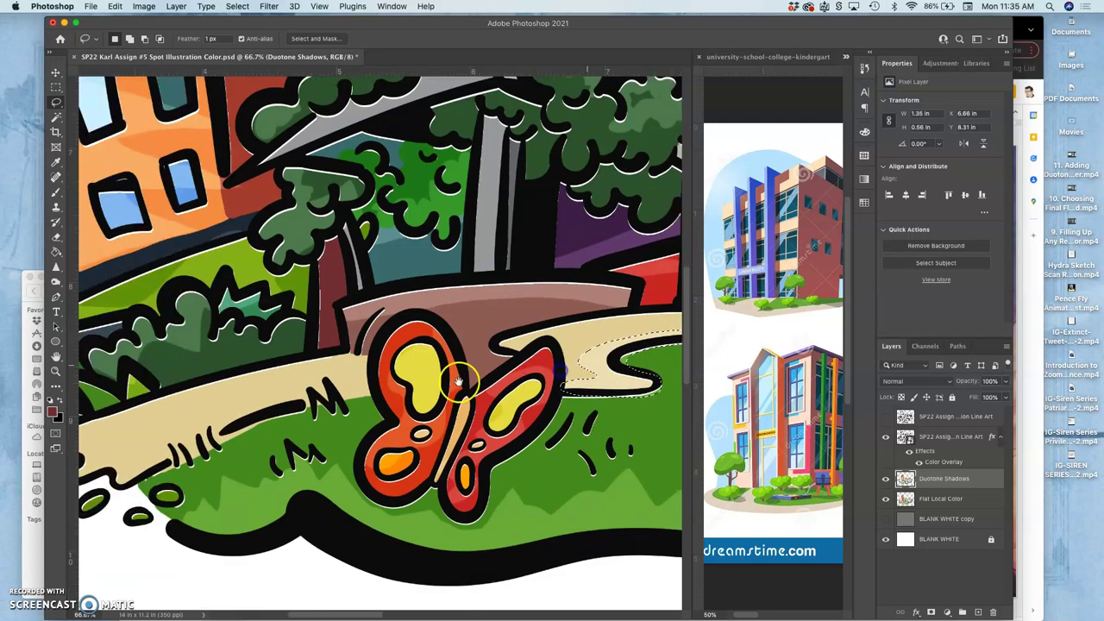
left_click(417, 379)
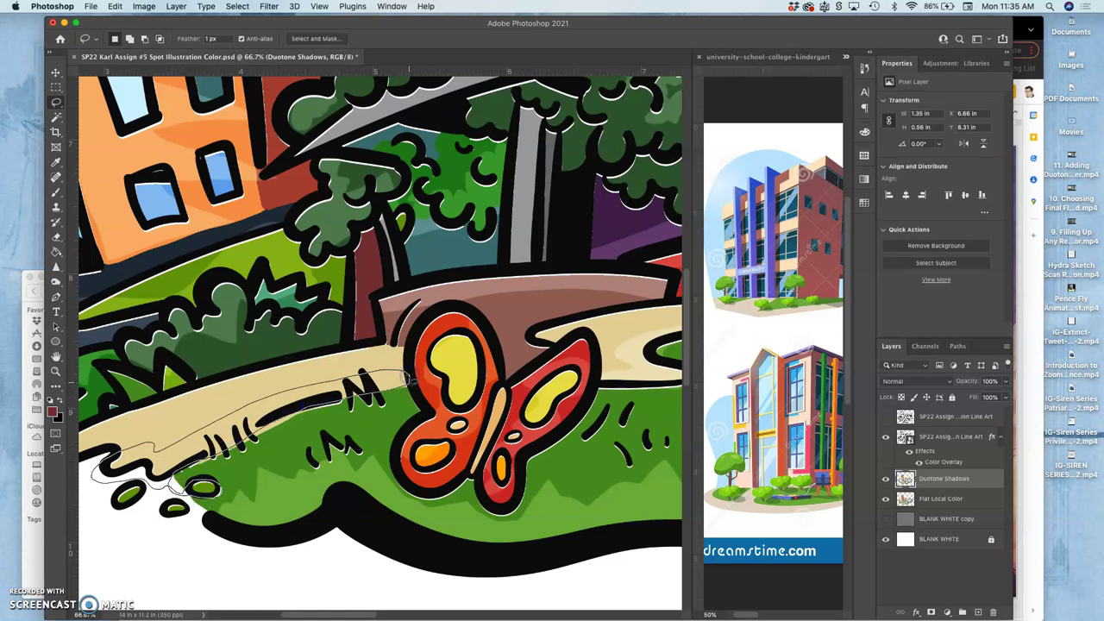
Step: Lasso and delete a long area of duotone shadow along the lower edge of the beige path beside the grass tufts
left_click_drag(387, 392, 355, 401)
left_click_drag(269, 460, 422, 402)
scroll(291, 461, "left", 5)
scroll(291, 460, "down", 2)
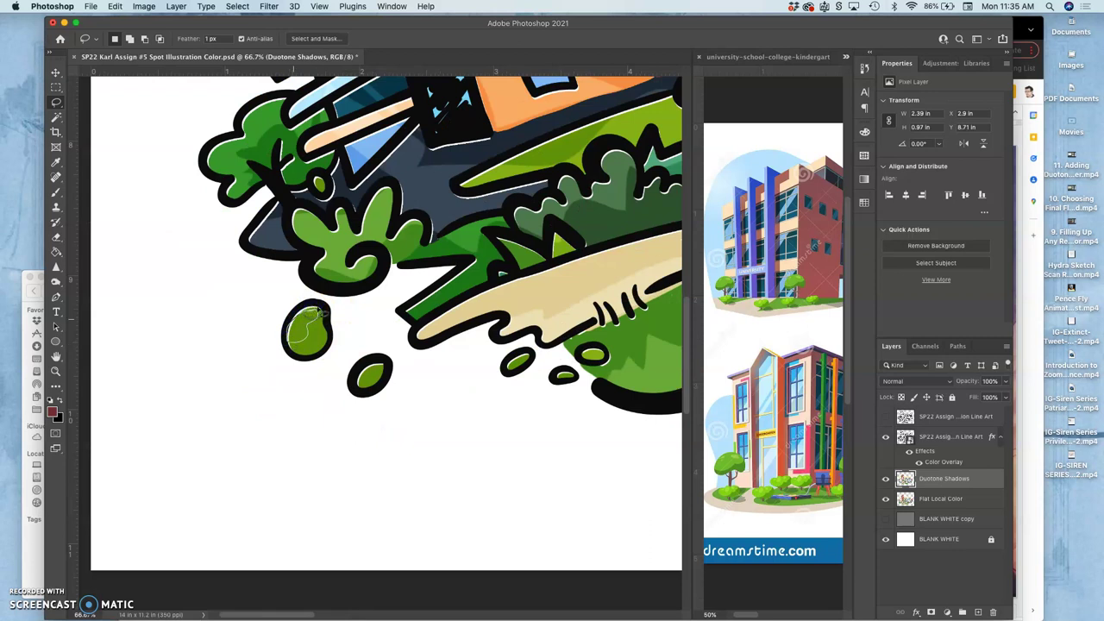
Step: Lasso and delete part of the duotone shadow on the two larger green blobs below the round leafy plant
left_click_drag(319, 313, 338, 313)
key("Delete")
left_click(365, 322)
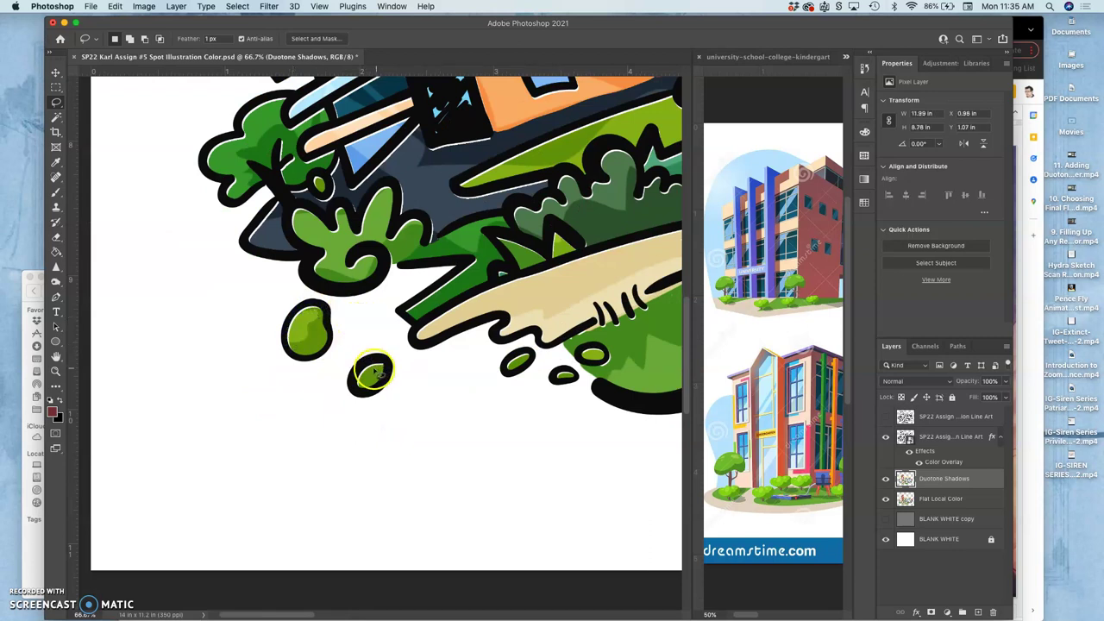
left_click_drag(388, 365, 370, 365)
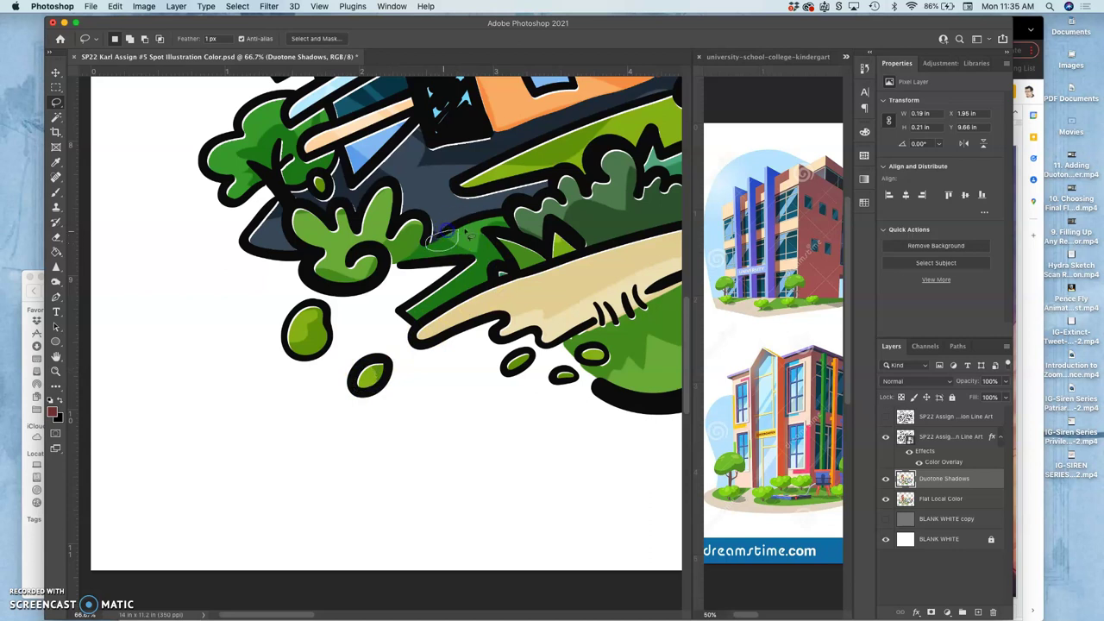
Step: Lasso and delete a small patch of duotone shadow on the dark green foliage between the leafy plant and the path
left_click_drag(466, 233, 469, 232)
left_click_drag(395, 302, 362, 316)
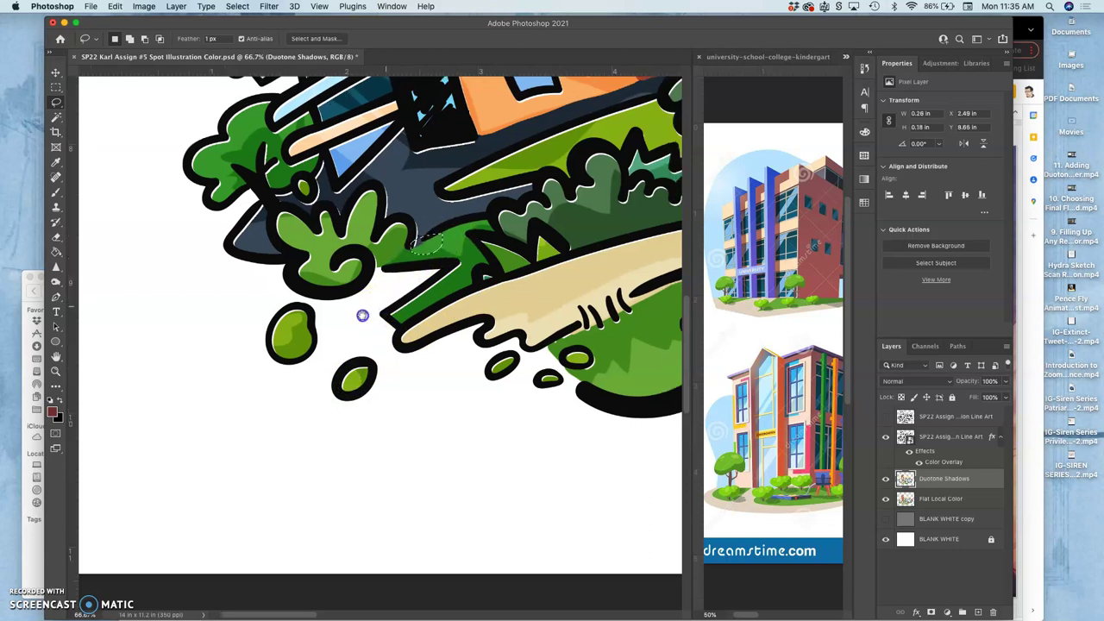
scroll(363, 315, "right", 5)
scroll(362, 314, "up", 2)
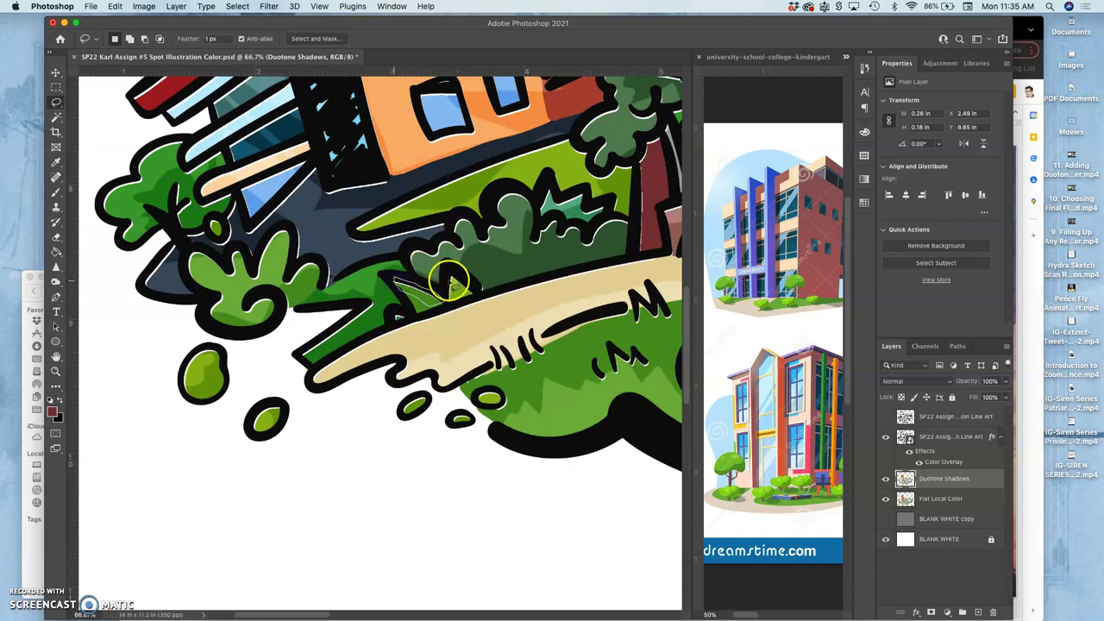
Step: Lasso and delete patches of duotone shadow on the spiky grass tuft and the rounded lobes of the grey-green bush above the path
left_click_drag(460, 276, 455, 279)
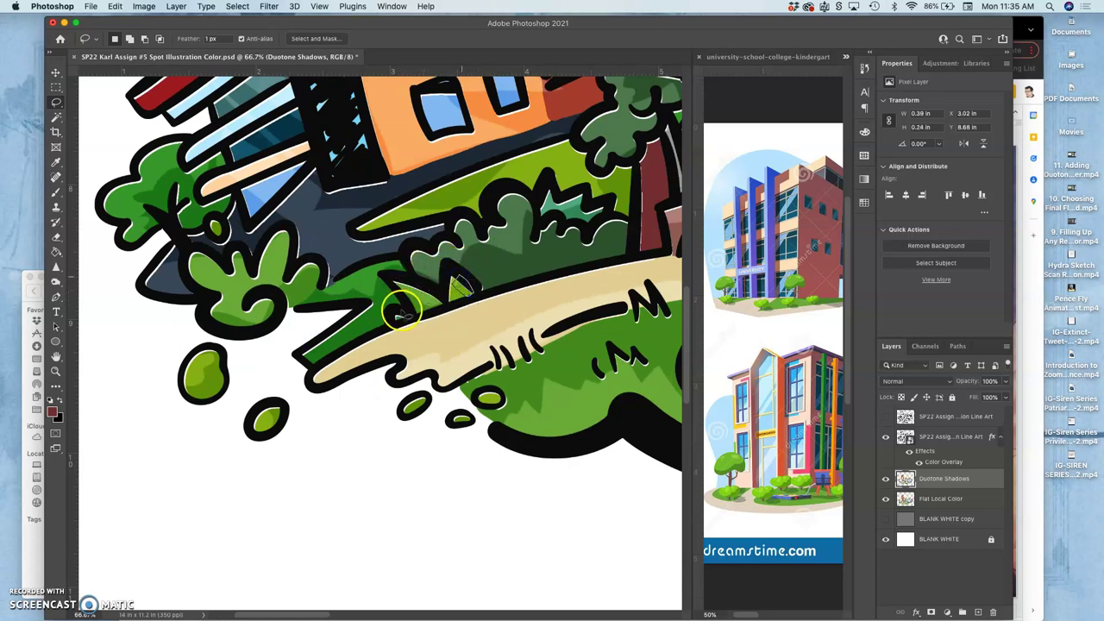
left_click_drag(542, 250, 544, 245)
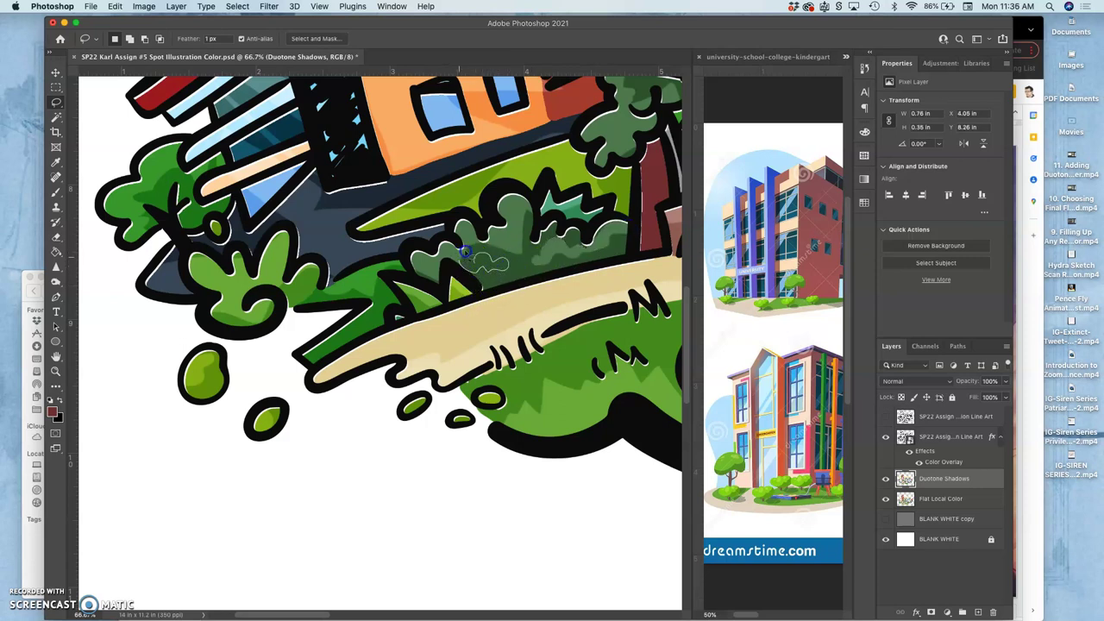
left_click(511, 250)
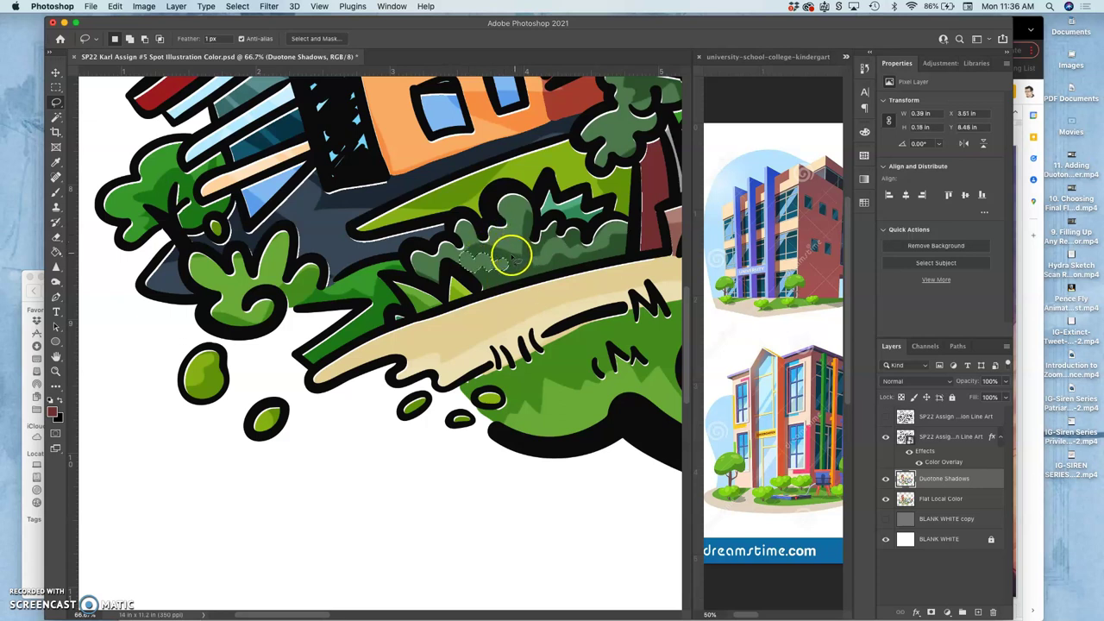
left_click_drag(528, 208, 532, 211)
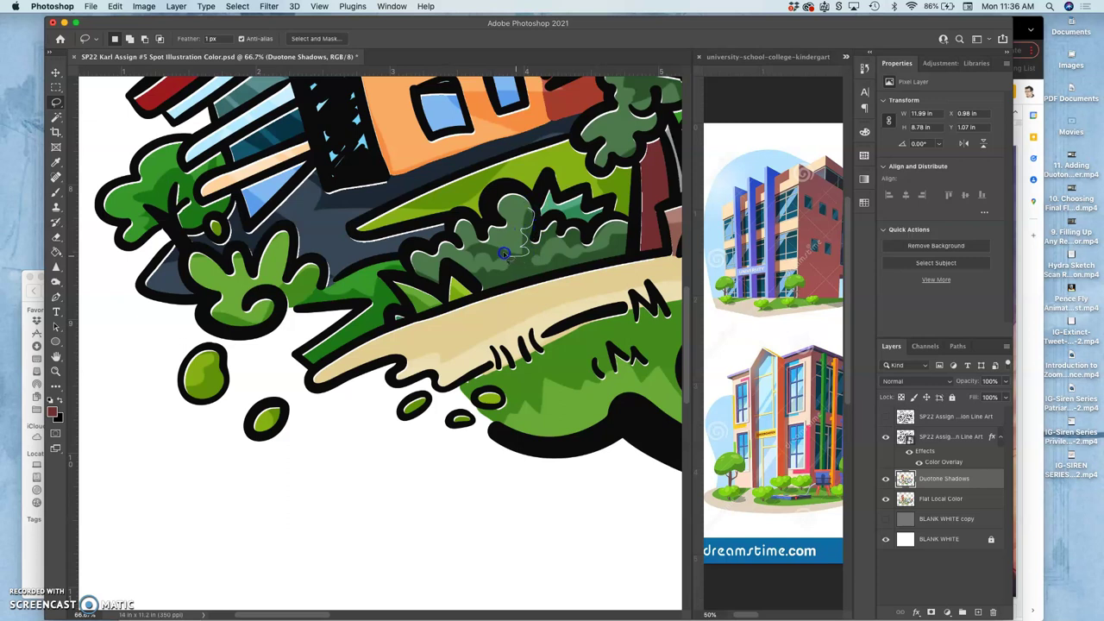
mouse_move(488, 244)
left_mouse_down()
mouse_move(528, 215)
mouse_move(518, 252)
left_mouse_up()
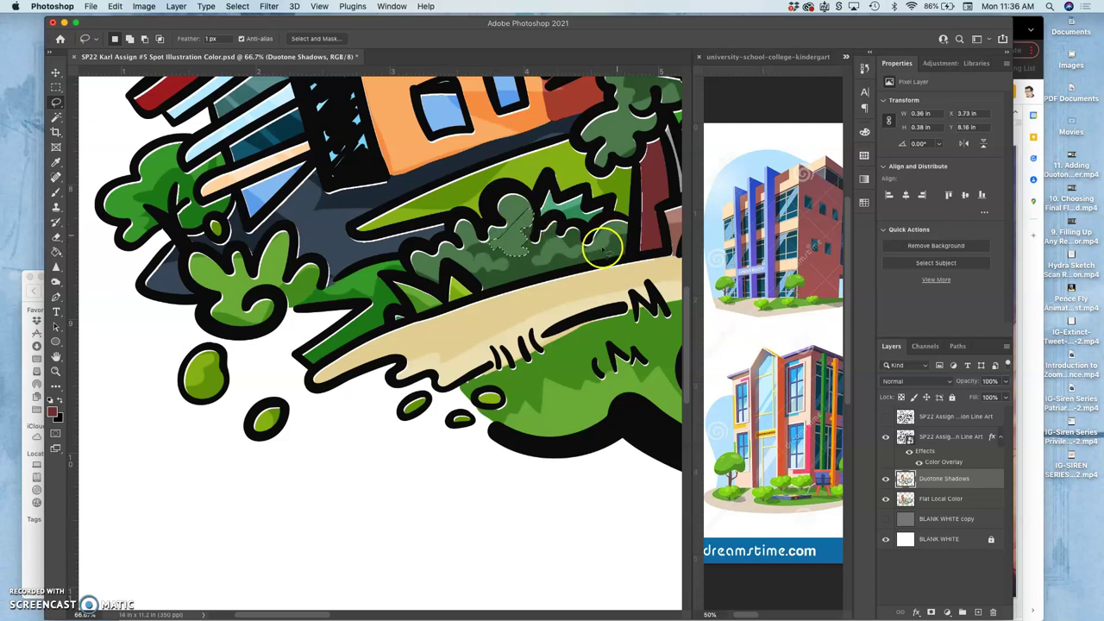
Step: Lasso and delete a jagged strip of duotone shadow on the lime green lawn behind the bush, and clear the selection
left_click(423, 208)
left_click_drag(438, 220, 429, 223)
key("super+d")
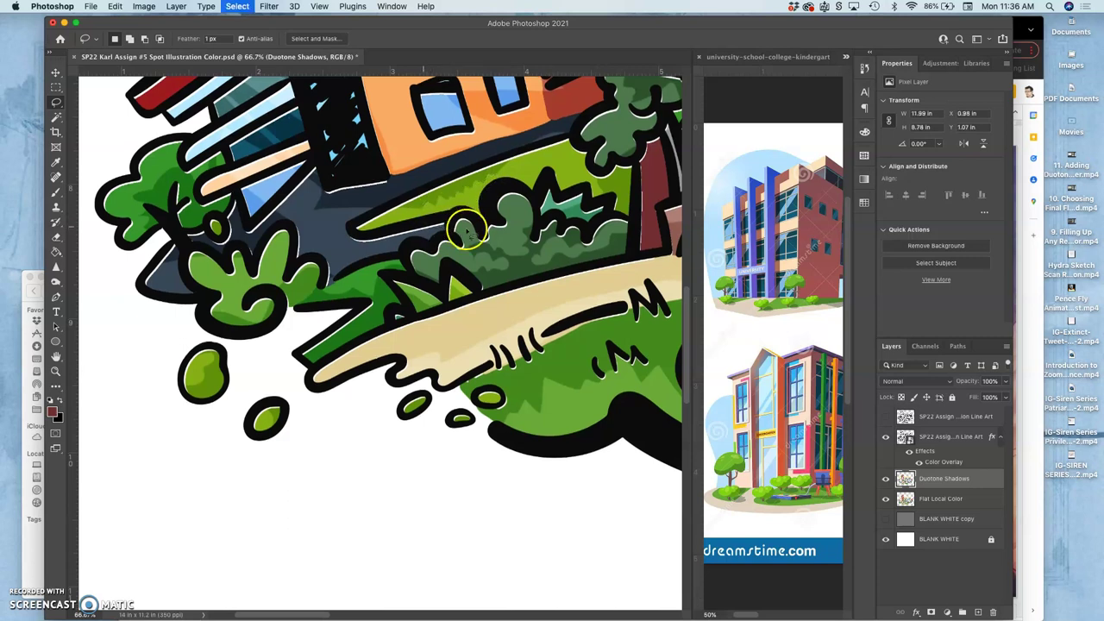
Step: Examine the shadows around the butterfly and path, and review the whole campus illustration
left_click_drag(497, 222, 355, 254)
left_click_drag(569, 223, 352, 257)
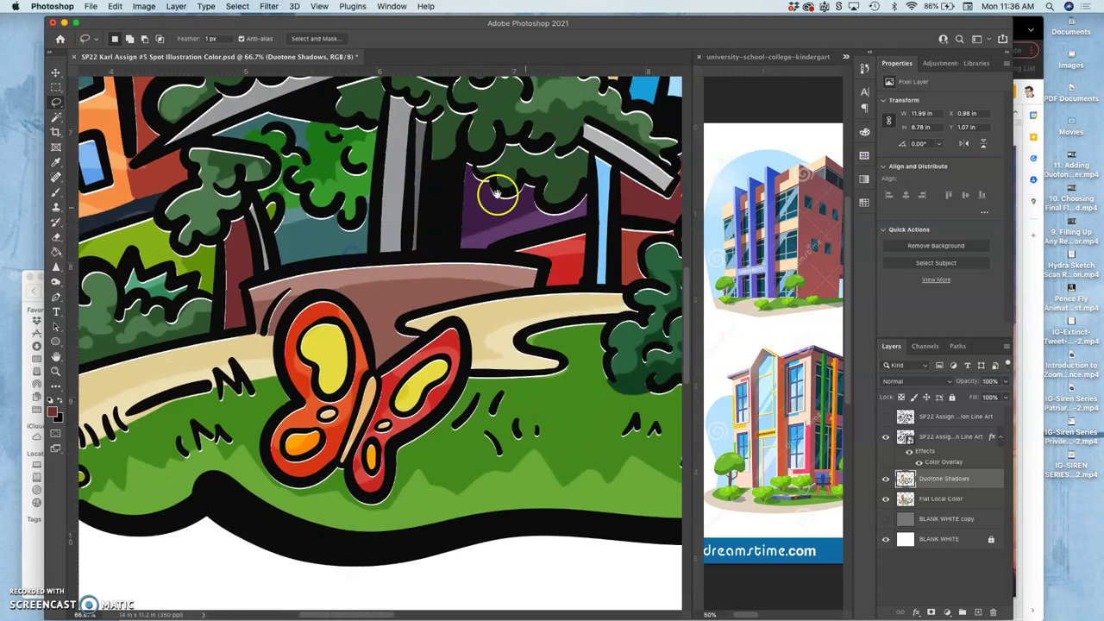
left_click_drag(455, 223, 394, 256)
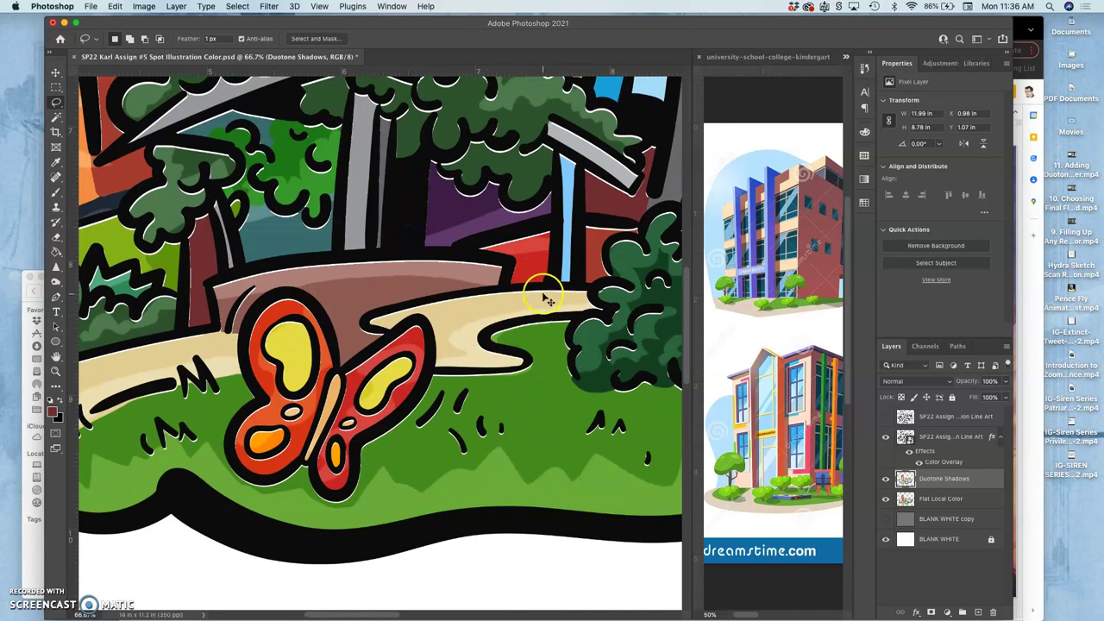
key("super+minus")
key("super+minus")
key("super+minus")
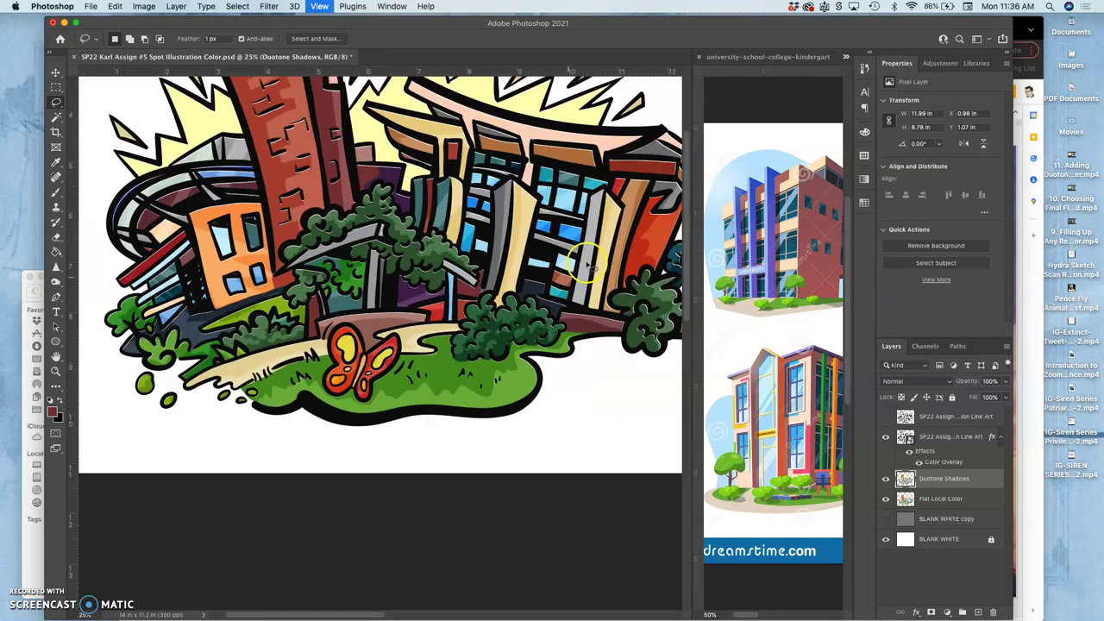
left_click_drag(506, 198, 479, 318)
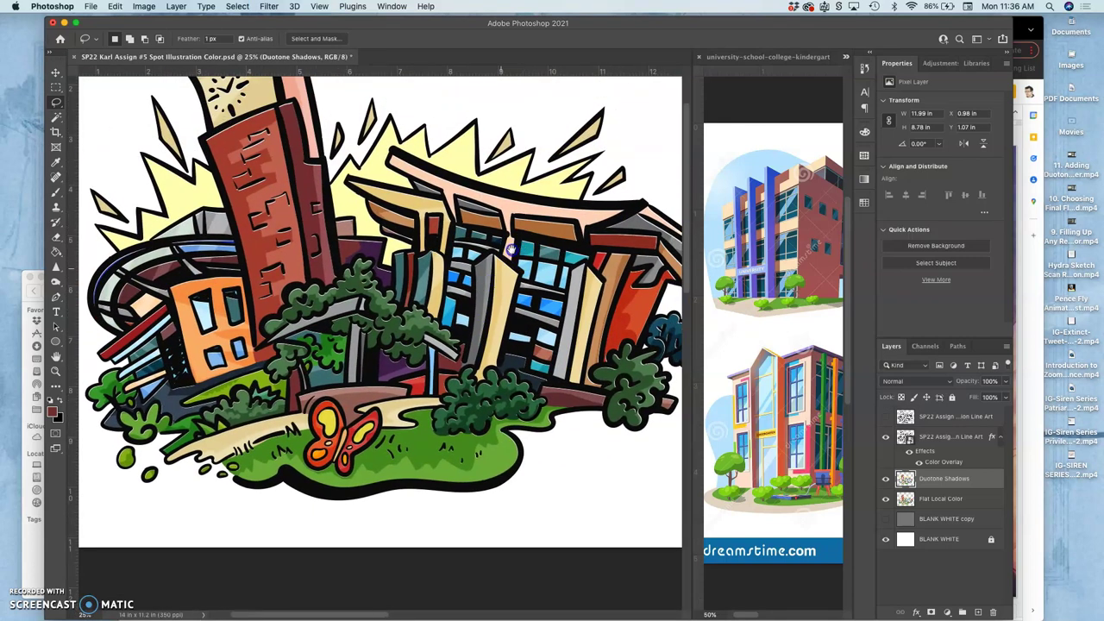
mouse_move(513, 250)
left_mouse_down()
mouse_move(539, 237)
mouse_move(469, 256)
mouse_move(553, 225)
mouse_move(506, 264)
mouse_move(512, 272)
left_mouse_up()
key("super+minus")
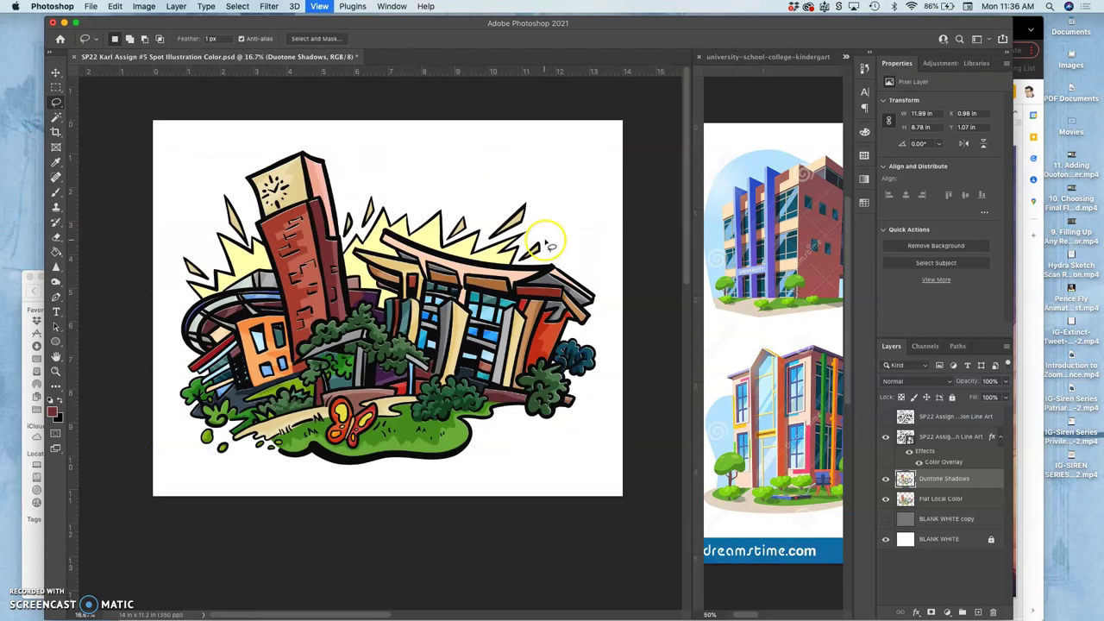
Step: Save the document and compare the artwork with the Duotone Shadows layer hidden and shown
key("super+s")
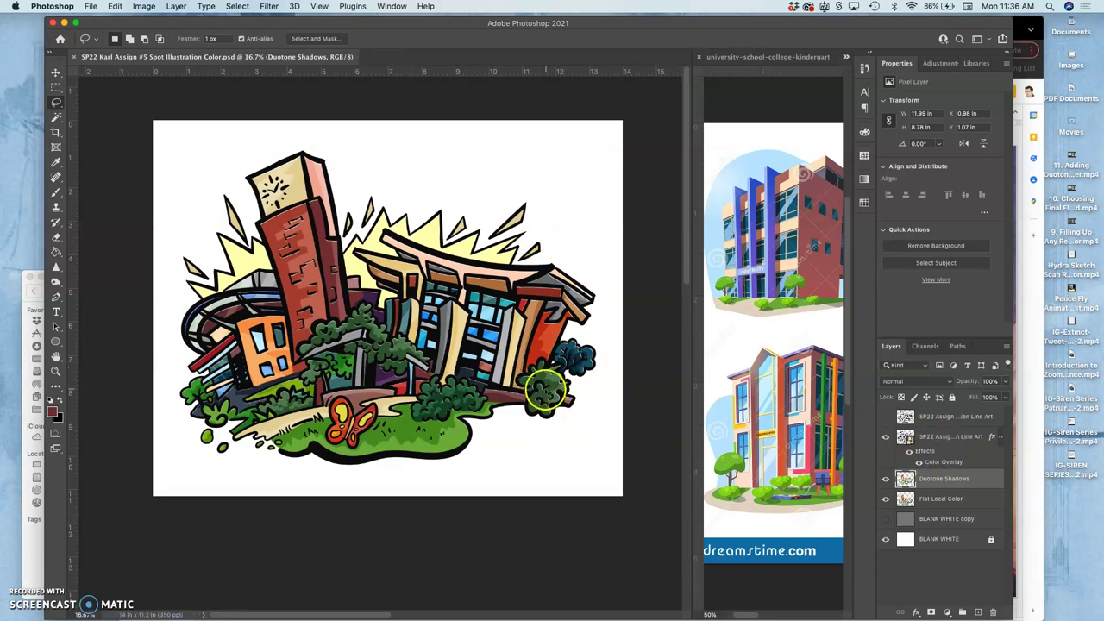
left_click(887, 479)
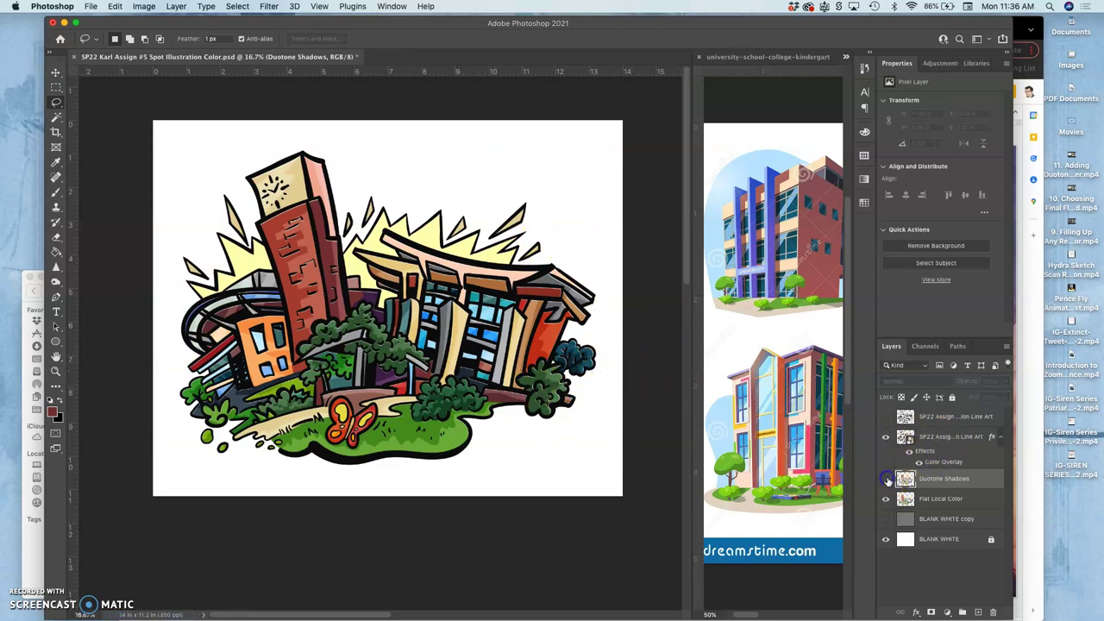
left_click(886, 479)
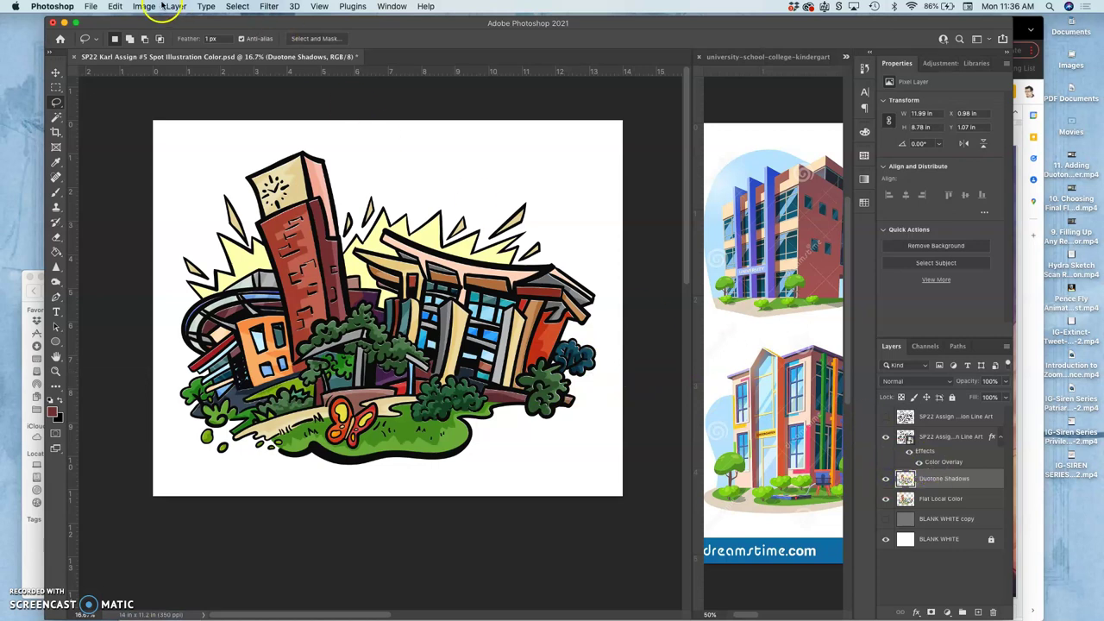
Step: Try stronger desaturation on the Duotone Shadows layer with Hue/Saturation, and settle on a saturation of -7
left_click(144, 6)
mouse_move(162, 38)
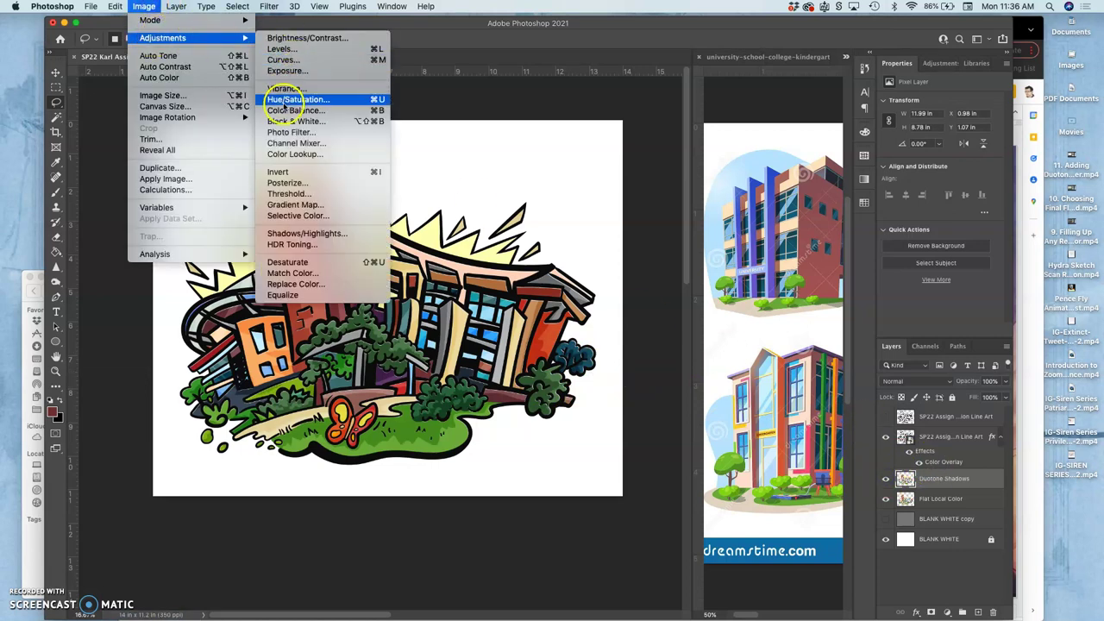
left_click(285, 100)
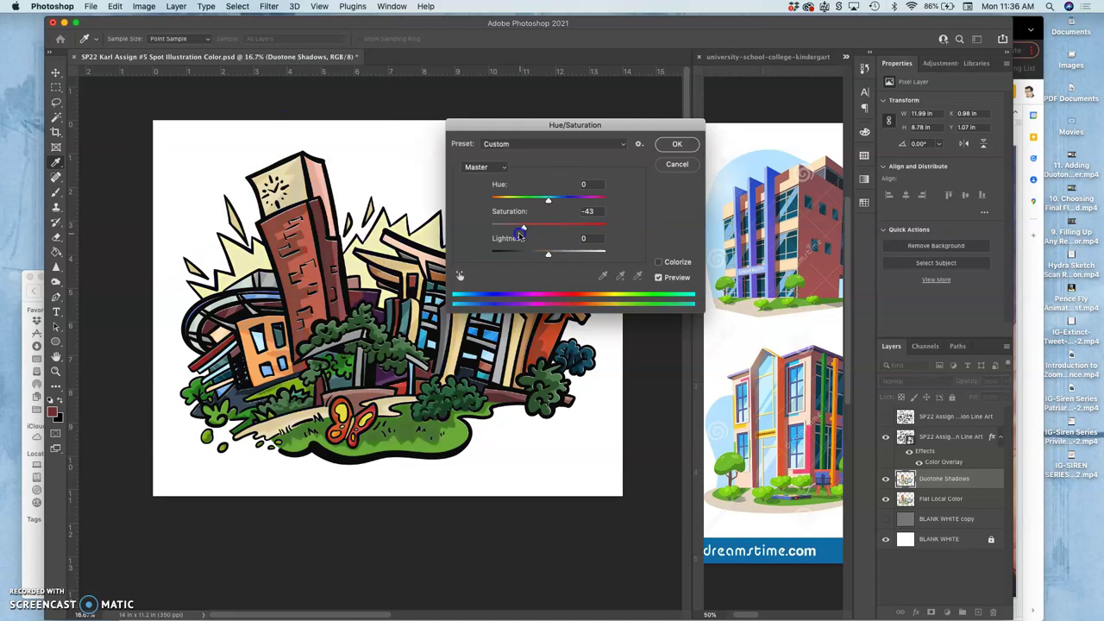
left_click_drag(520, 235, 516, 237)
mouse_move(537, 230)
left_mouse_down()
mouse_move(594, 225)
mouse_move(550, 228)
left_mouse_up()
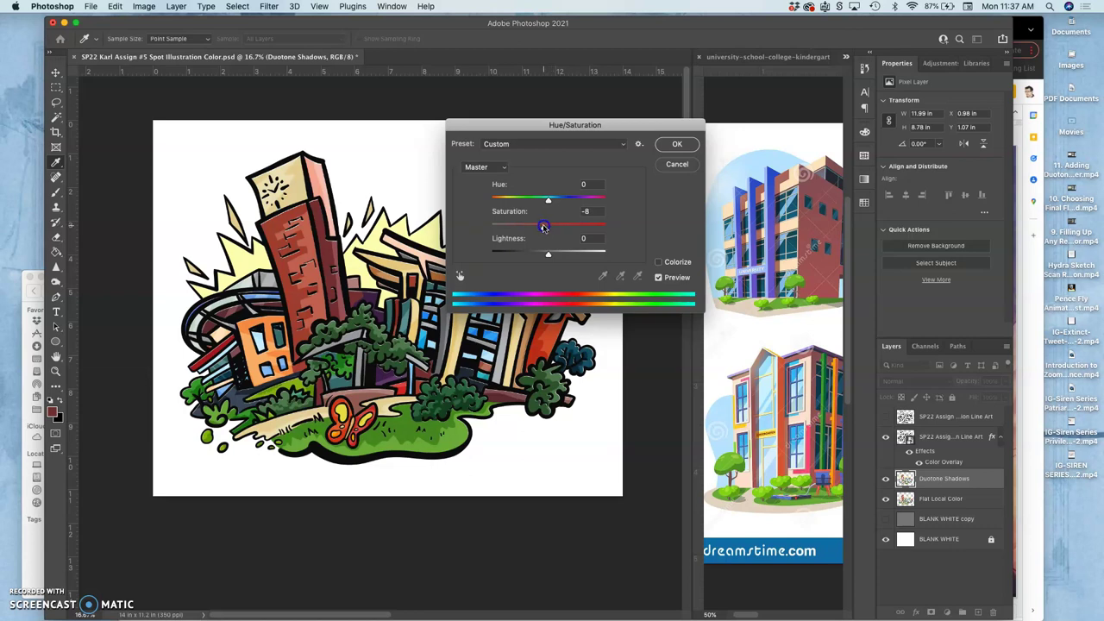
left_click_drag(543, 227, 537, 202)
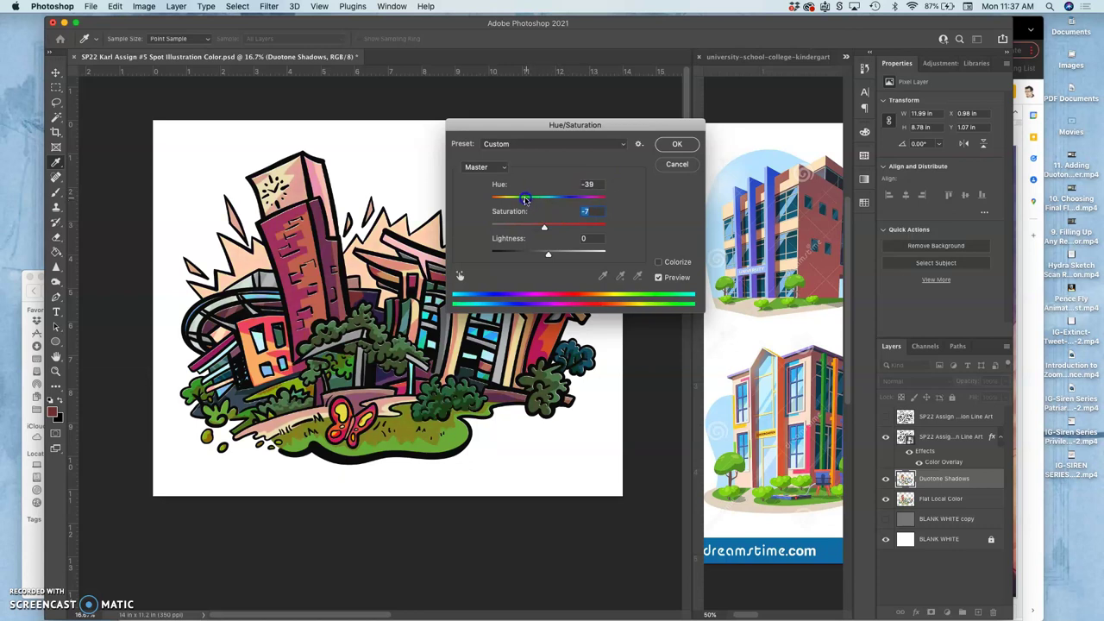
Step: Test different hue shifts on the shadows, apply the Hue/Saturation adjustment with the hue close to 0, and save the document
left_click_drag(529, 200, 561, 199)
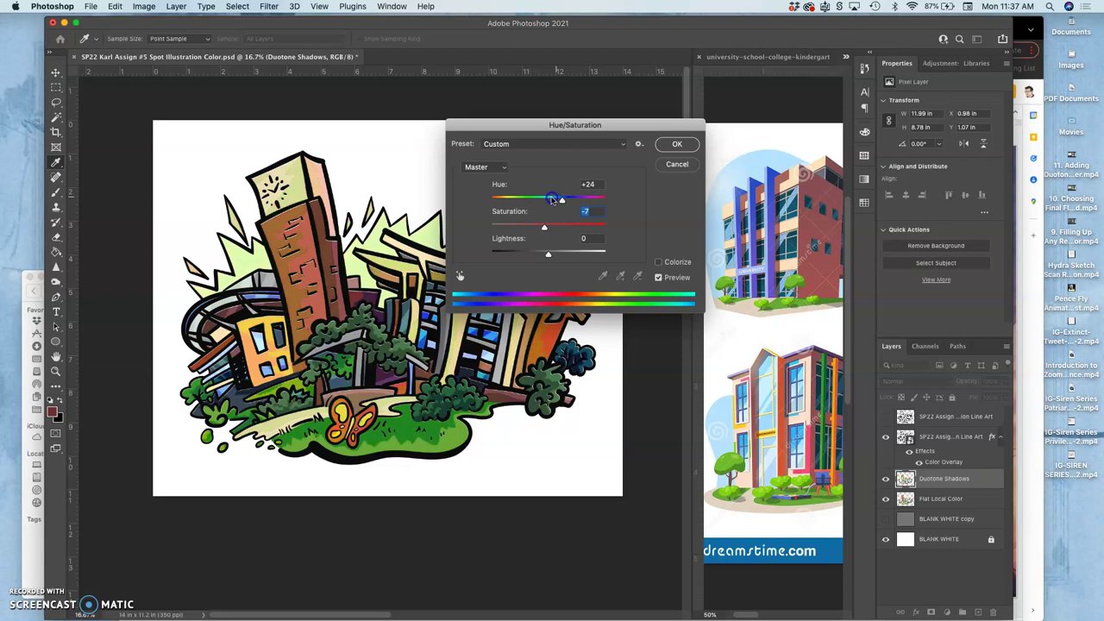
left_click_drag(552, 200, 545, 200)
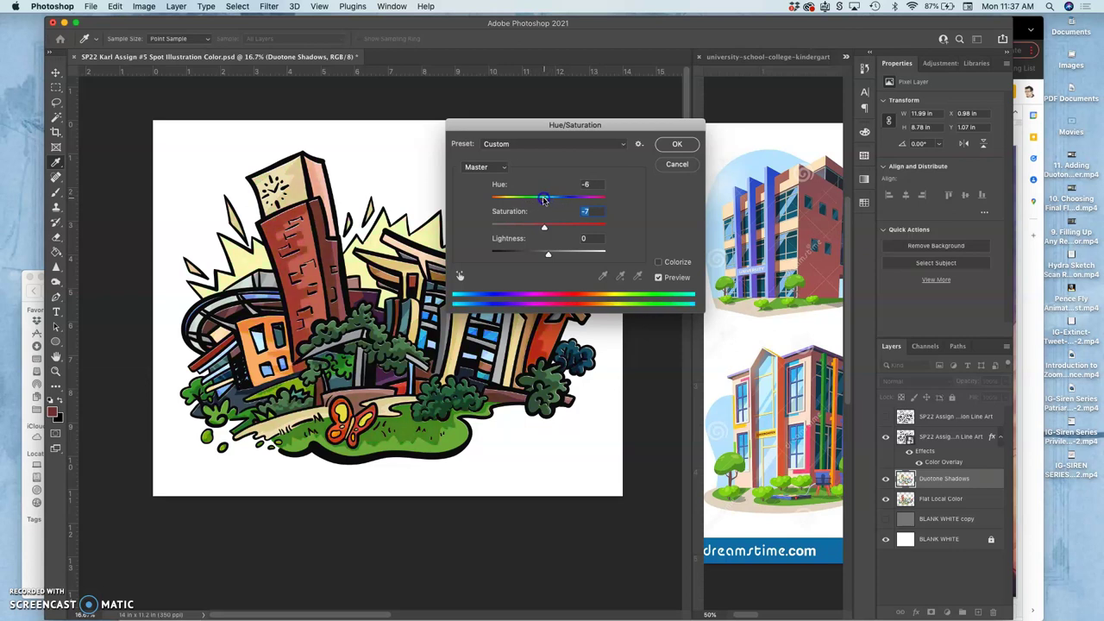
mouse_move(544, 198)
left_mouse_down()
mouse_move(565, 198)
mouse_move(547, 198)
left_mouse_up()
left_click(677, 144)
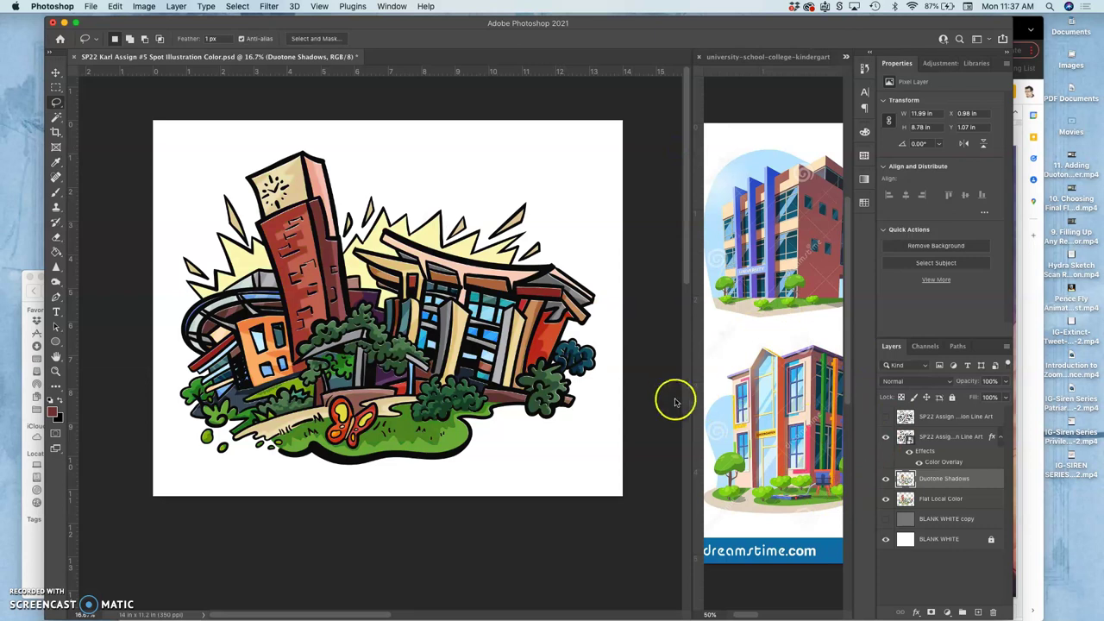
key("super+s")
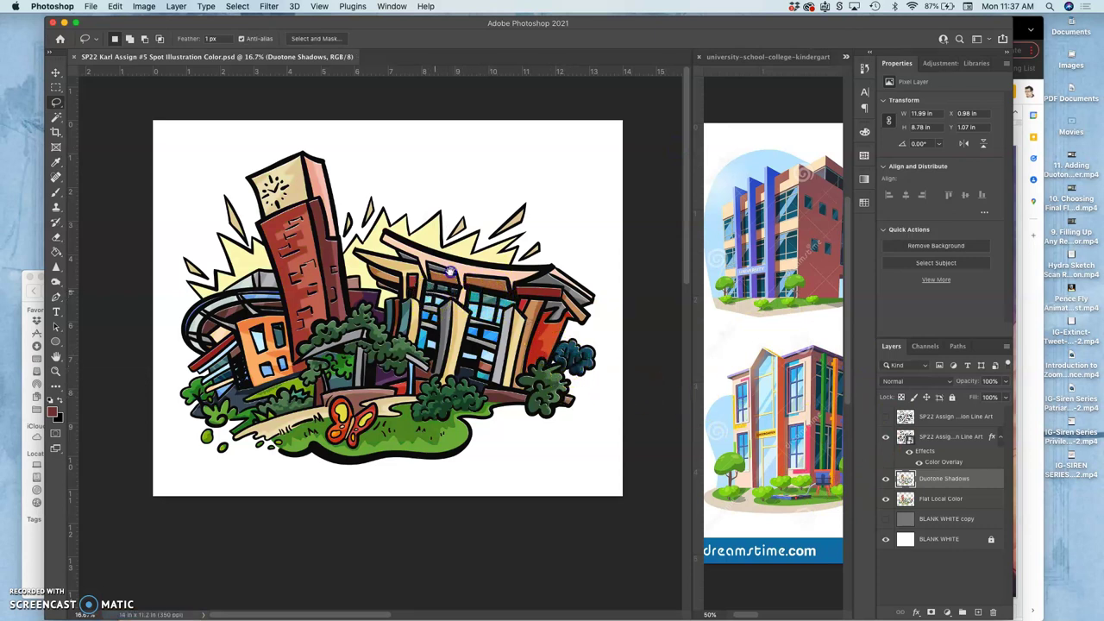
Step: Hide the Duotone Shadows layer and duplicate the Flat Local Color layer
left_click_drag(432, 296, 453, 276)
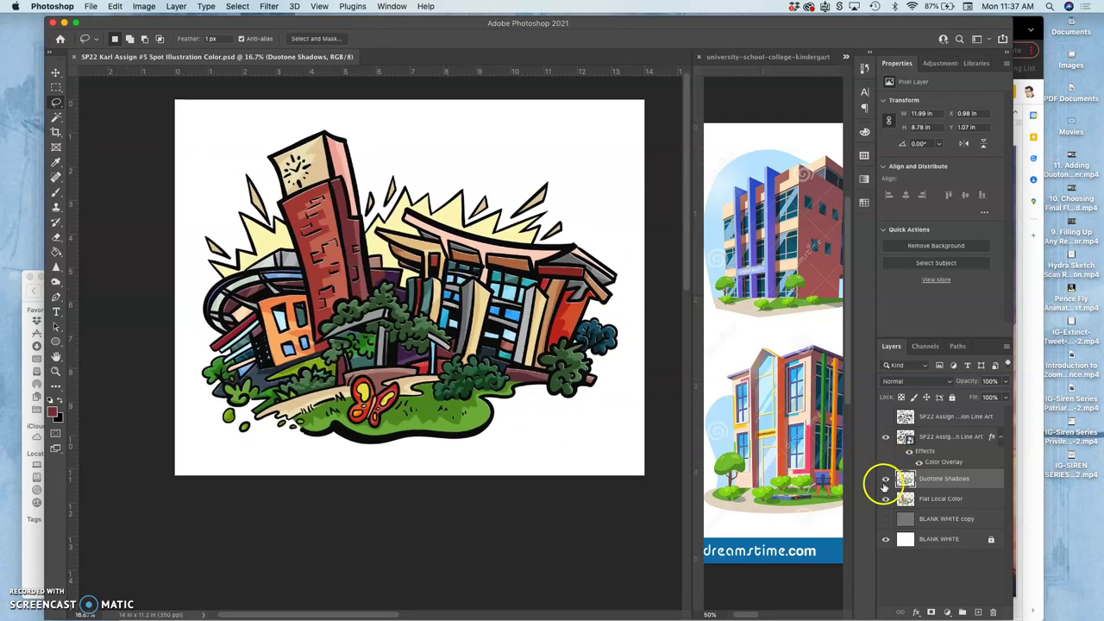
left_click(886, 480)
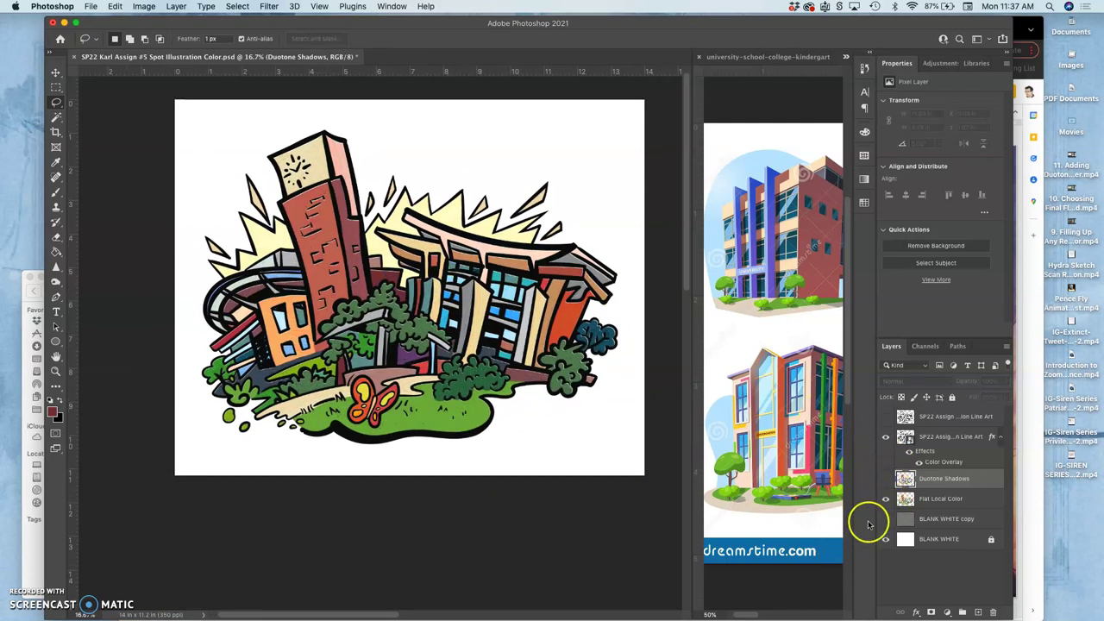
left_click(935, 498)
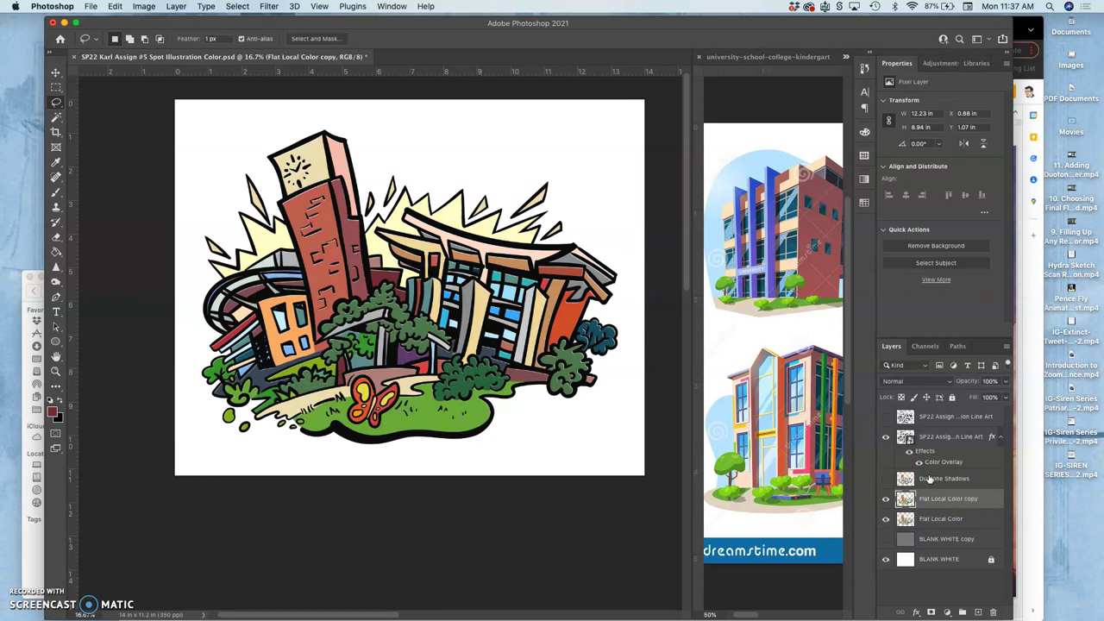
Step: Lock the original Flat Local Color layer and make its copy the active layer
left_click_drag(941, 498, 941, 515)
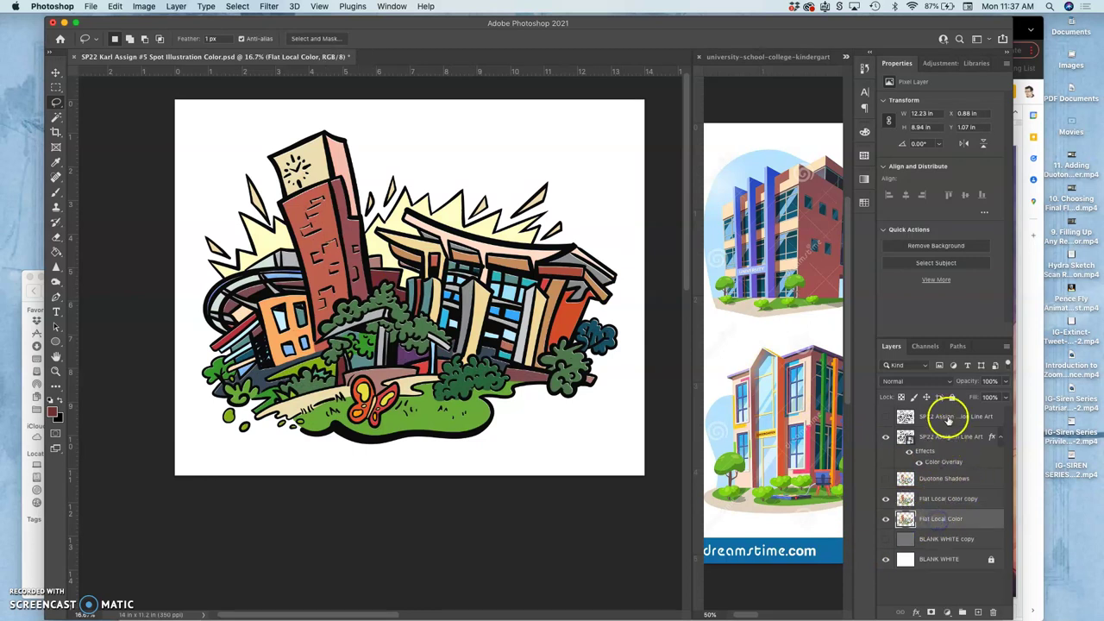
left_click(952, 397)
left_click(941, 503)
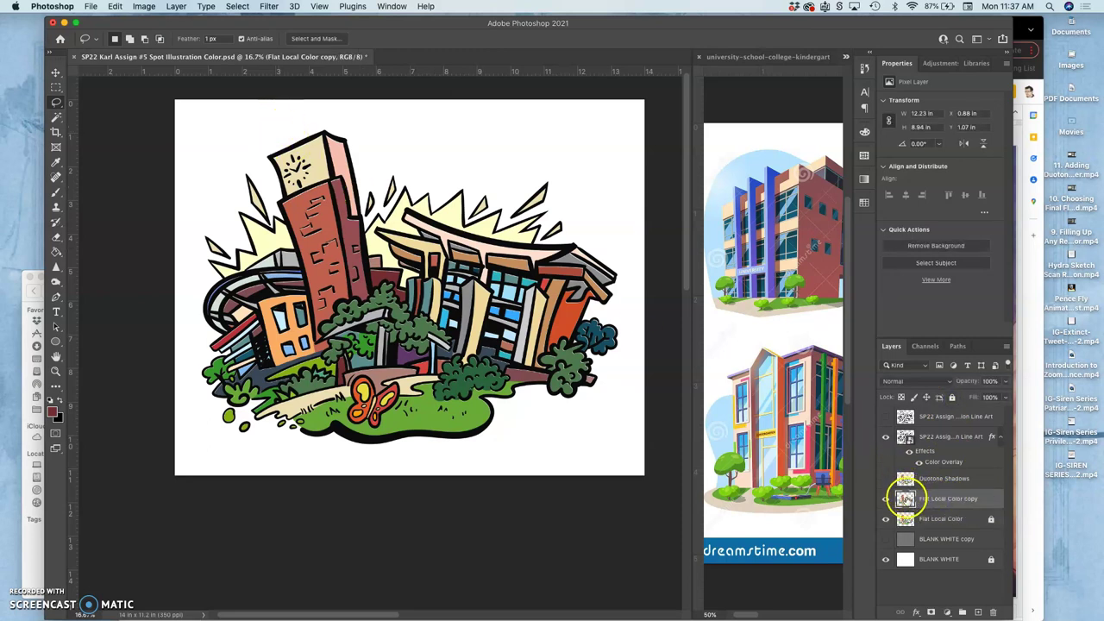
left_click(886, 518)
Step: Brighten the Flat Local Color copy with a Levels midtone value of 1.93, and compare the result with the layer hidden and shown
left_click(144, 6)
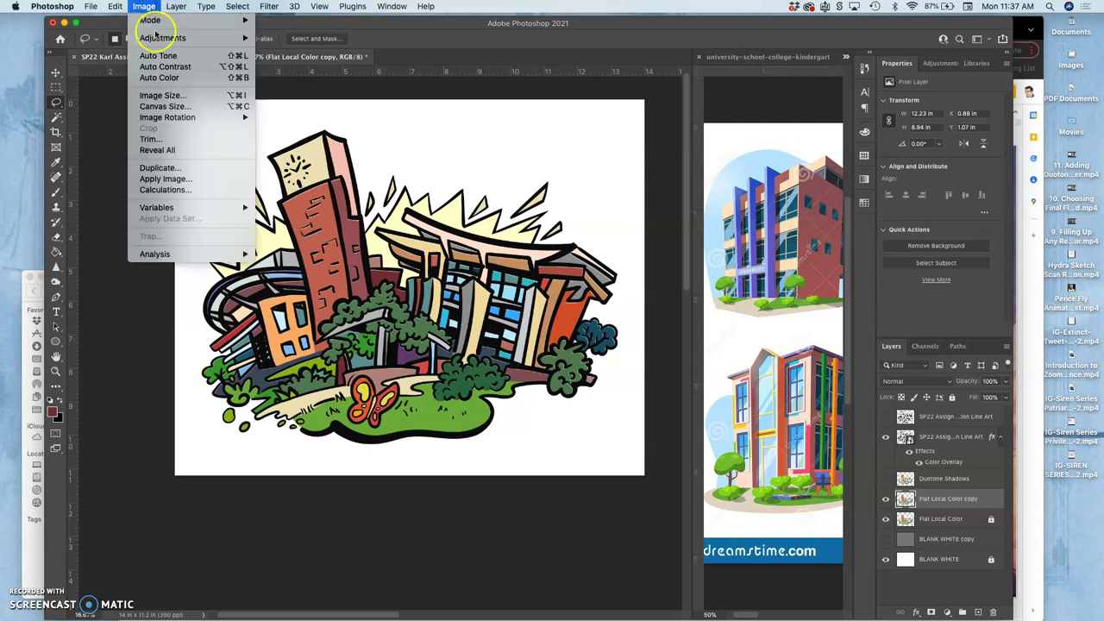
mouse_move(164, 38)
left_click(281, 49)
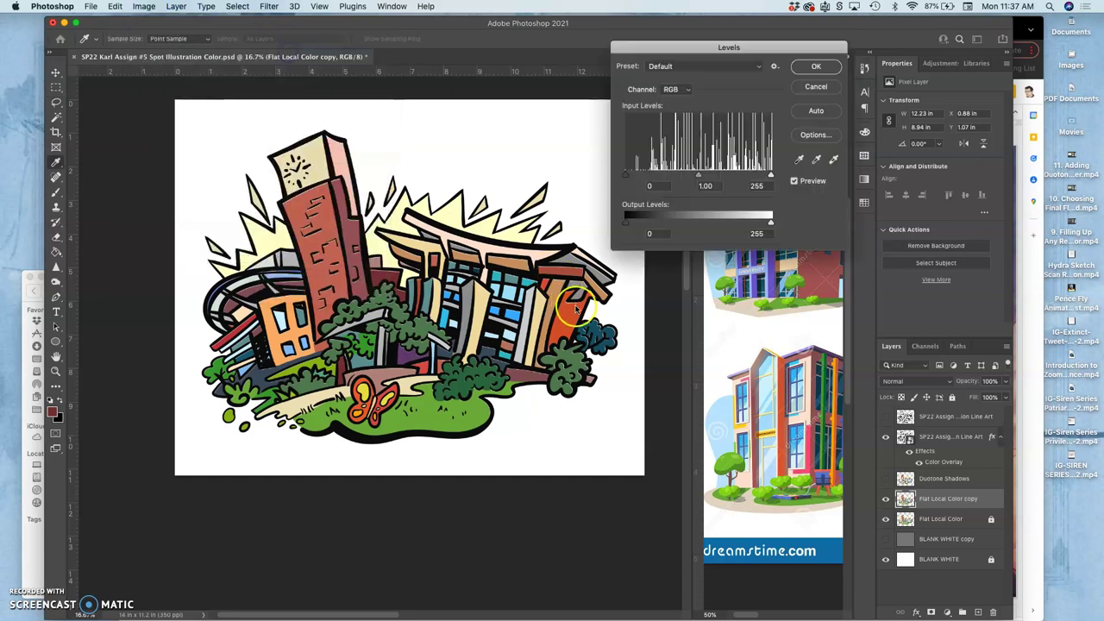
left_click(697, 175)
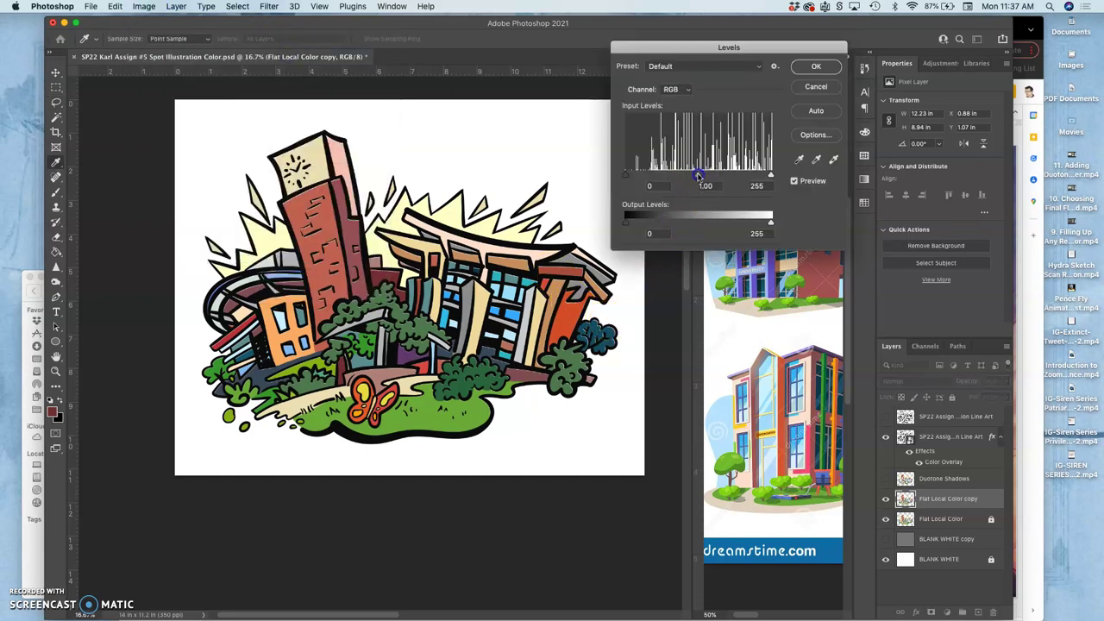
left_click_drag(699, 175, 661, 179)
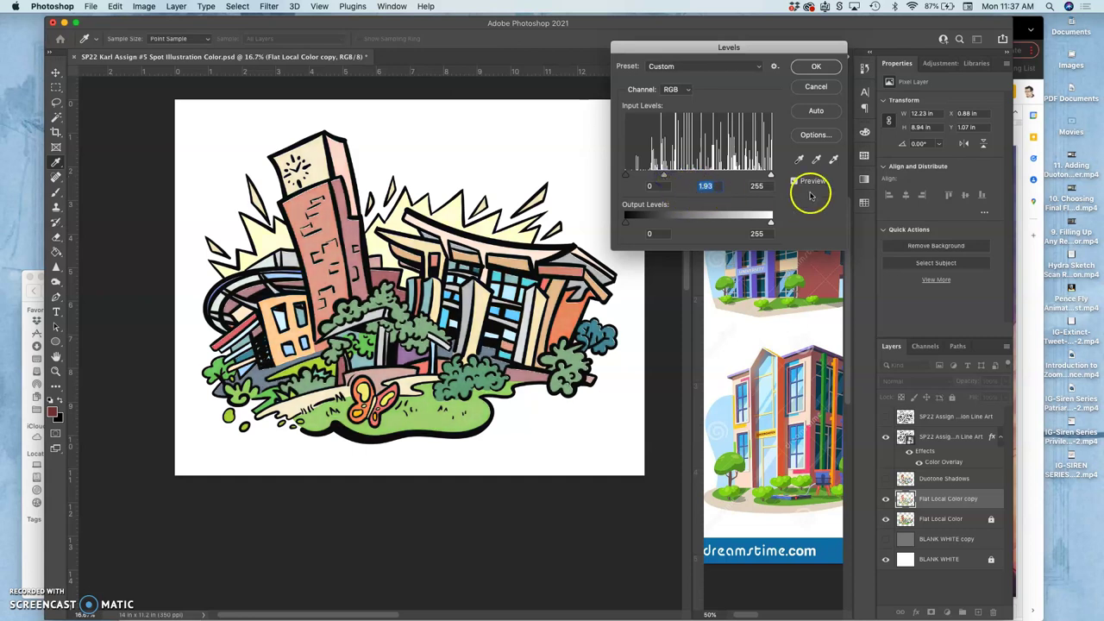
left_click(816, 66)
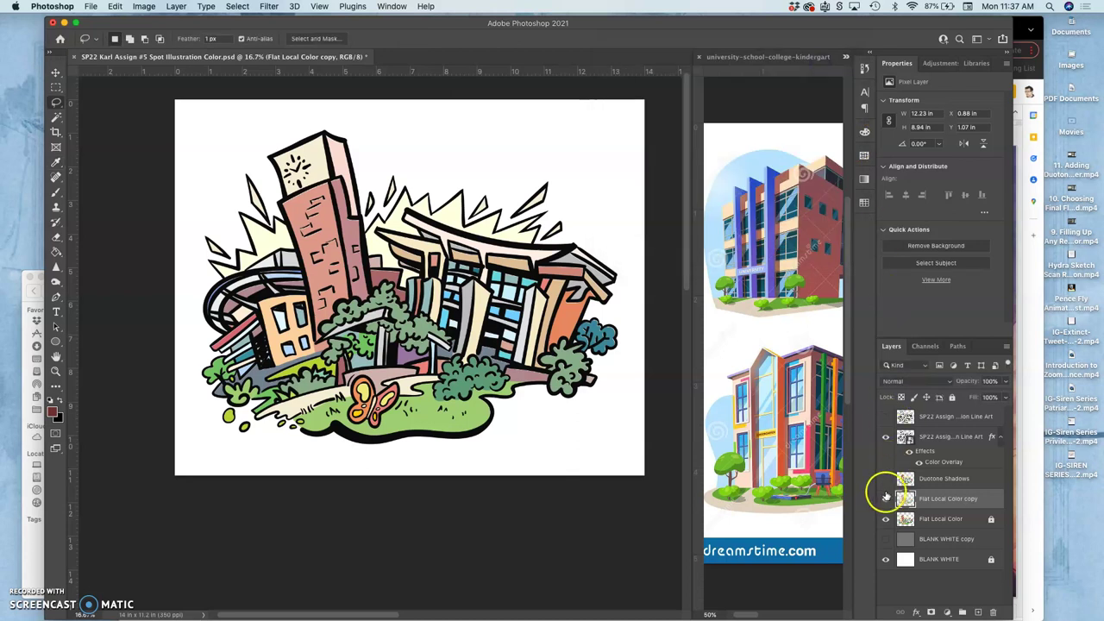
left_click(886, 499)
left_click(886, 499)
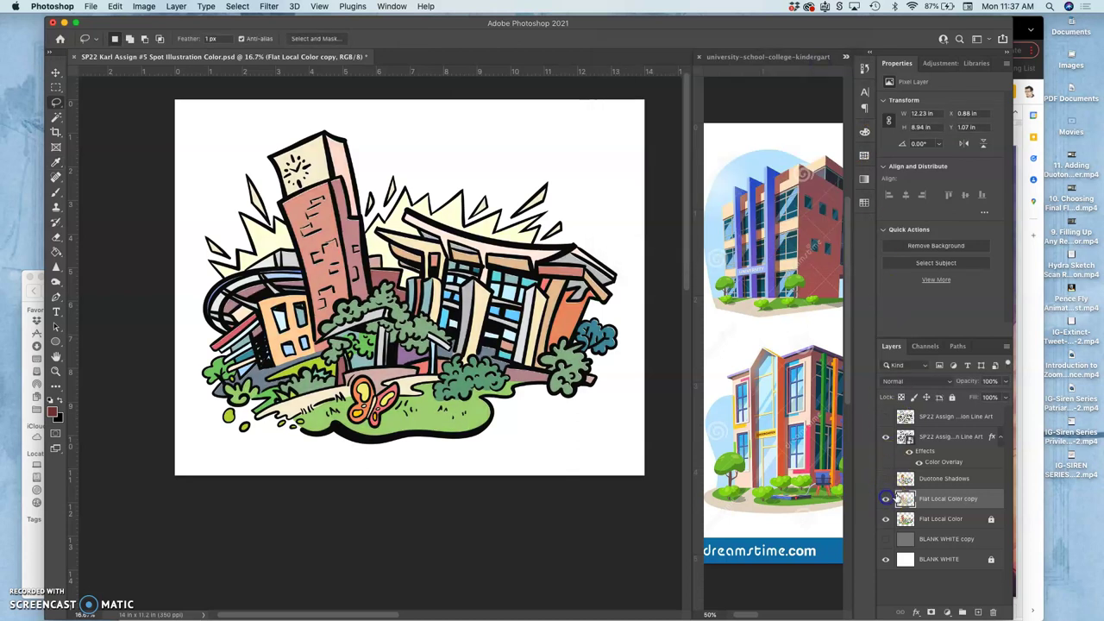
Step: Rename the Flat Local Color copy layer as Duotone Highlights and select the Duotone Shadows layer
double_click(935, 498)
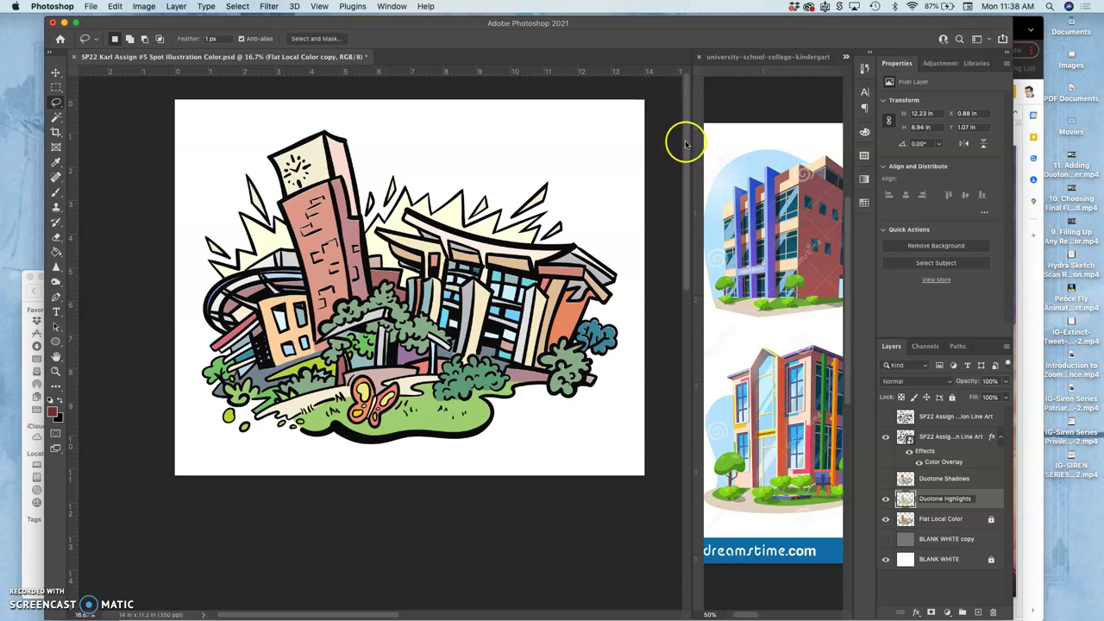
type("Duotone Highlights")
left_click(985, 499)
left_click(949, 480)
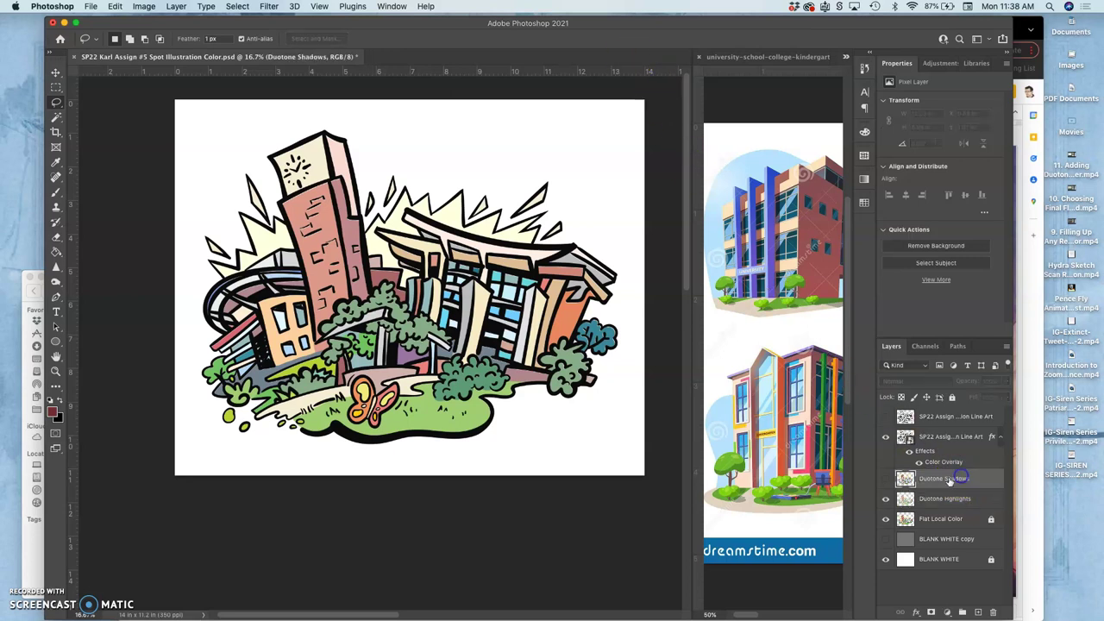
Step: Show the Duotone Shadows layer, then duplicate it and rename the copy as Duotone Shadows Soft
left_click(884, 480)
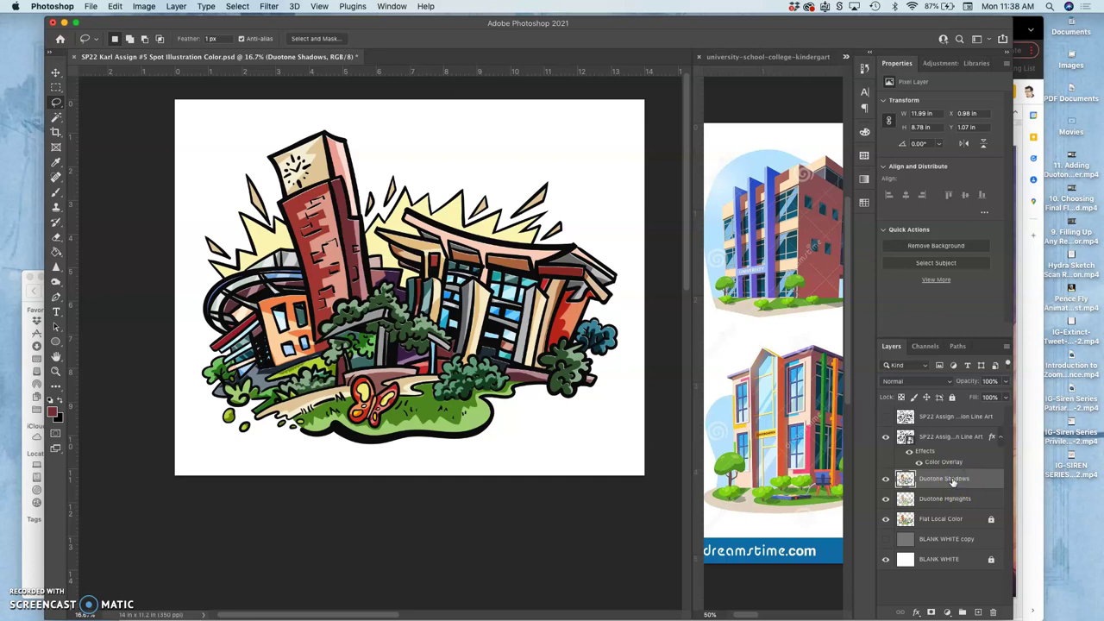
key("super+j")
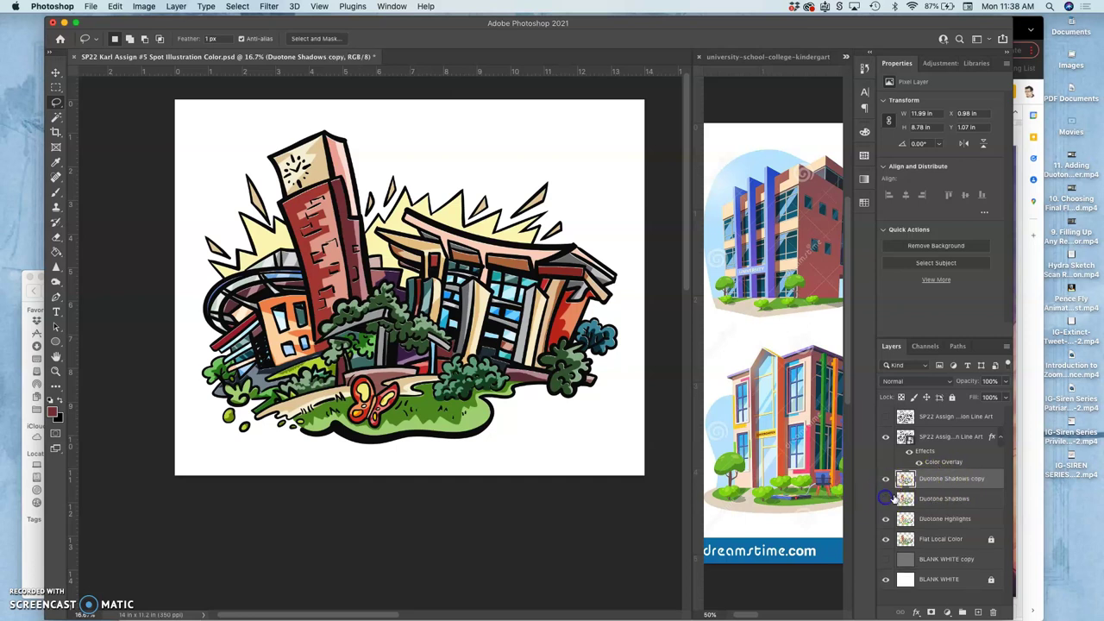
double_click(976, 481)
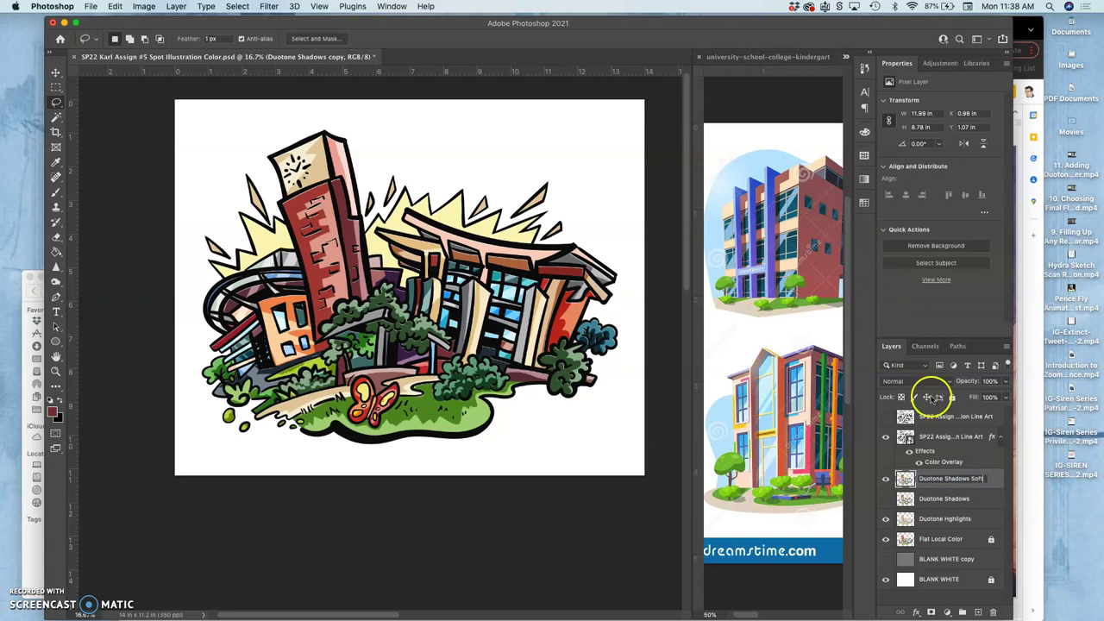
key("Return")
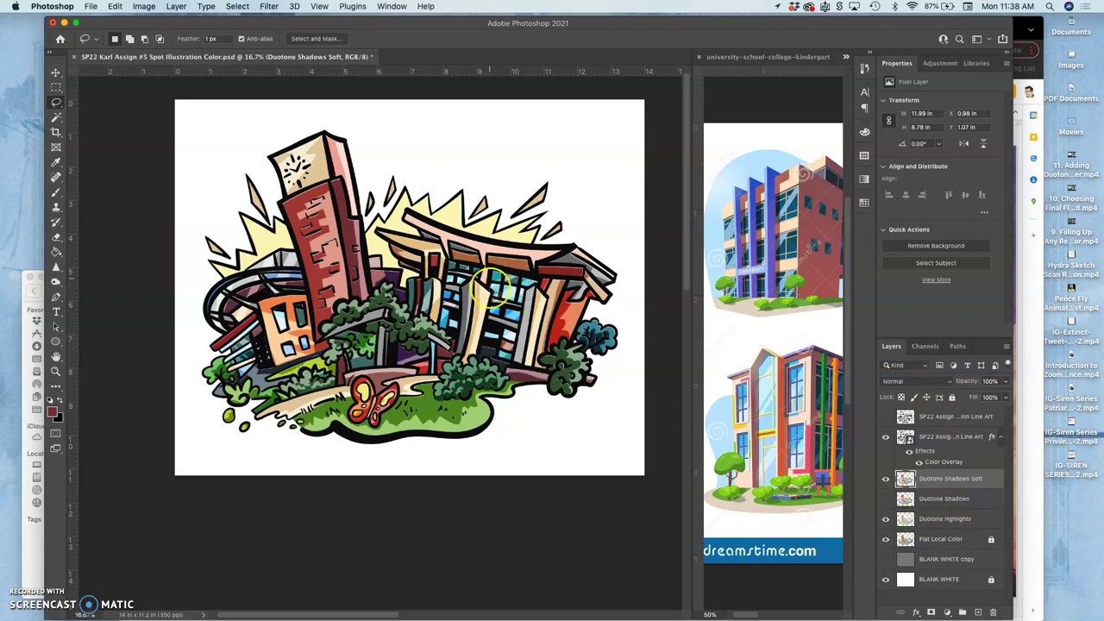
Step: Compare the artwork with the Duotone Highlights layer hidden and shown
key("super+equal")
scroll(394, 224, "up", 5)
scroll(394, 224, "left", 5)
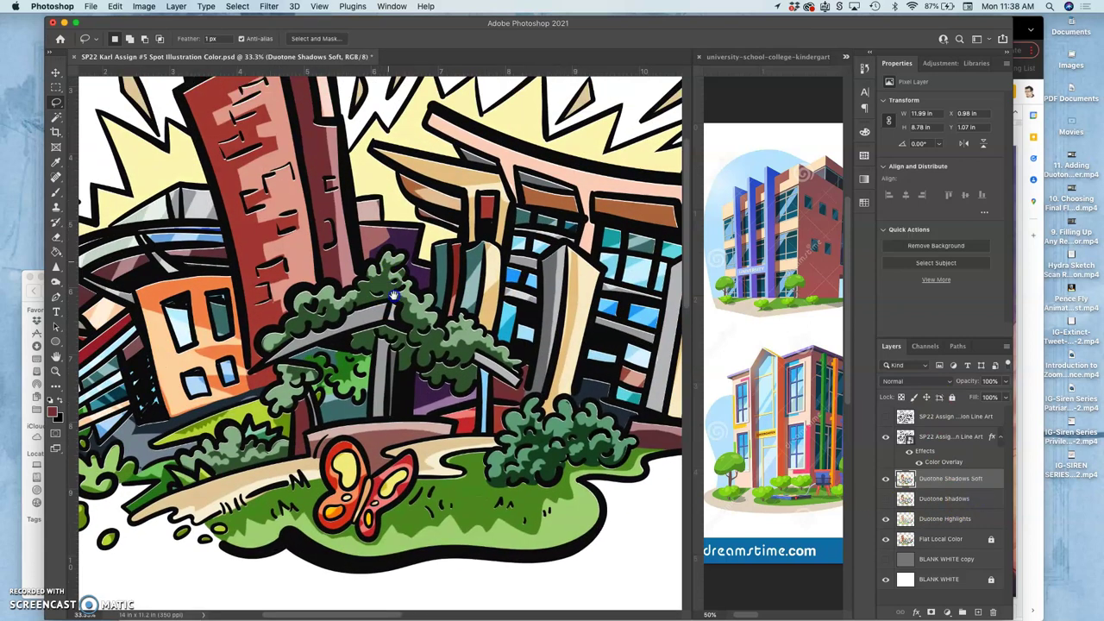
key("super+minus")
key("super+minus")
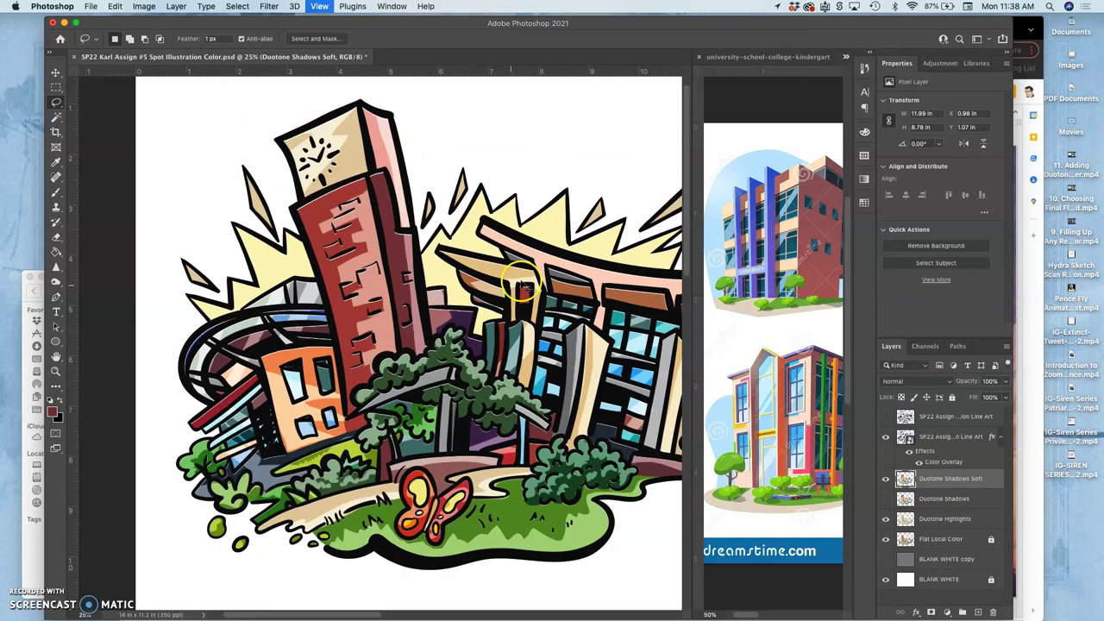
left_click(886, 520)
left_click(886, 519)
left_click(886, 520)
left_click(886, 519)
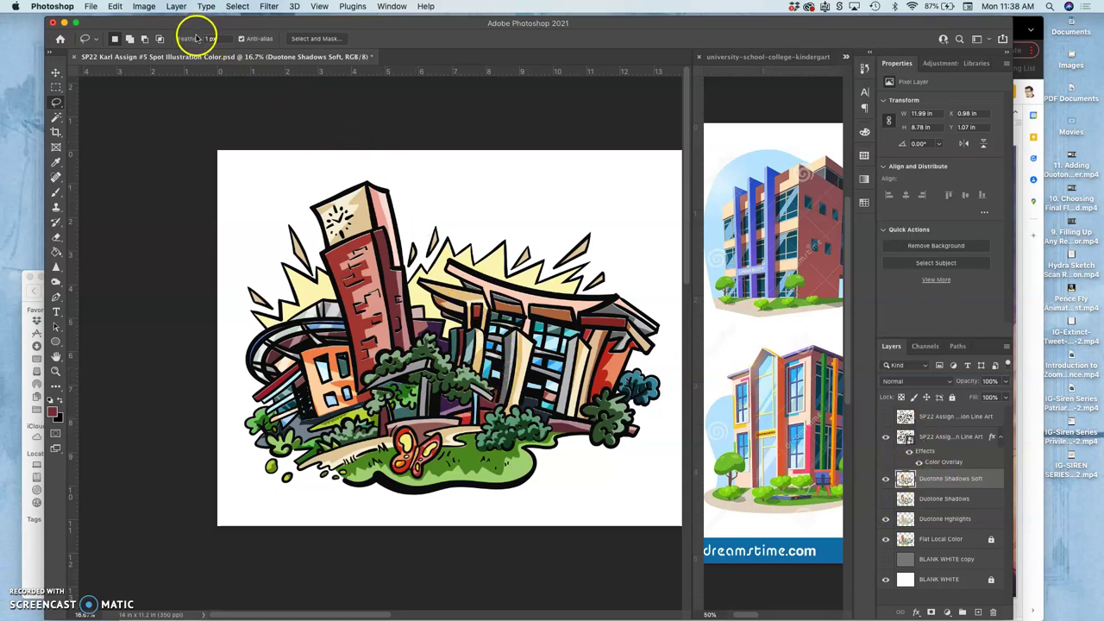
Step: Apply a Gaussian Blur with a radius of 31.7 pixels to the Duotone Shadows Soft layer
left_click(269, 6)
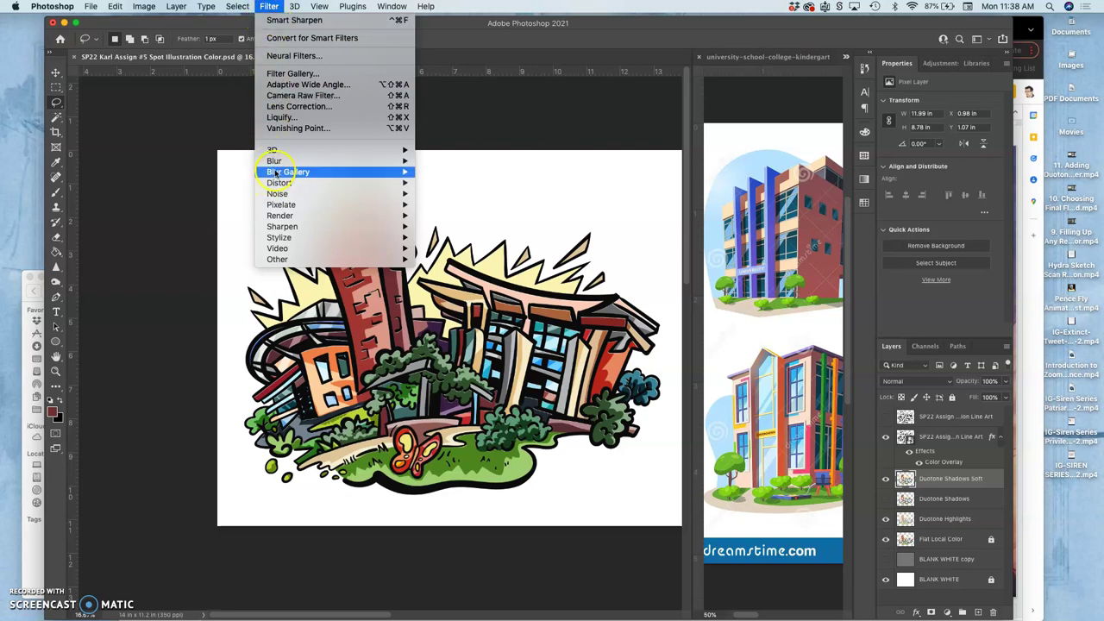
mouse_move(276, 164)
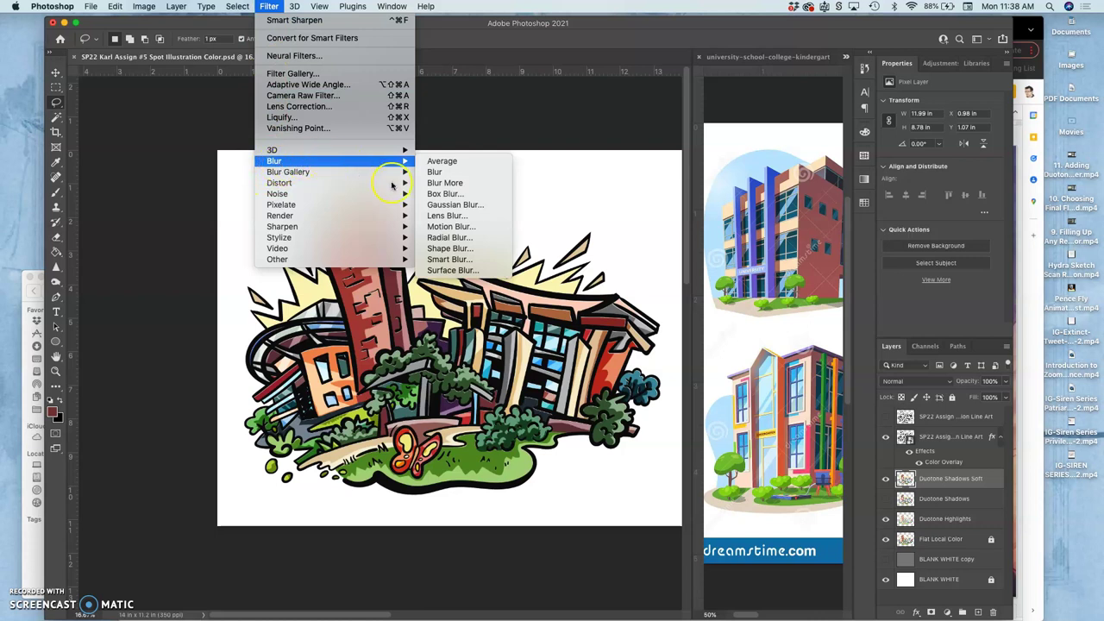
left_click(440, 206)
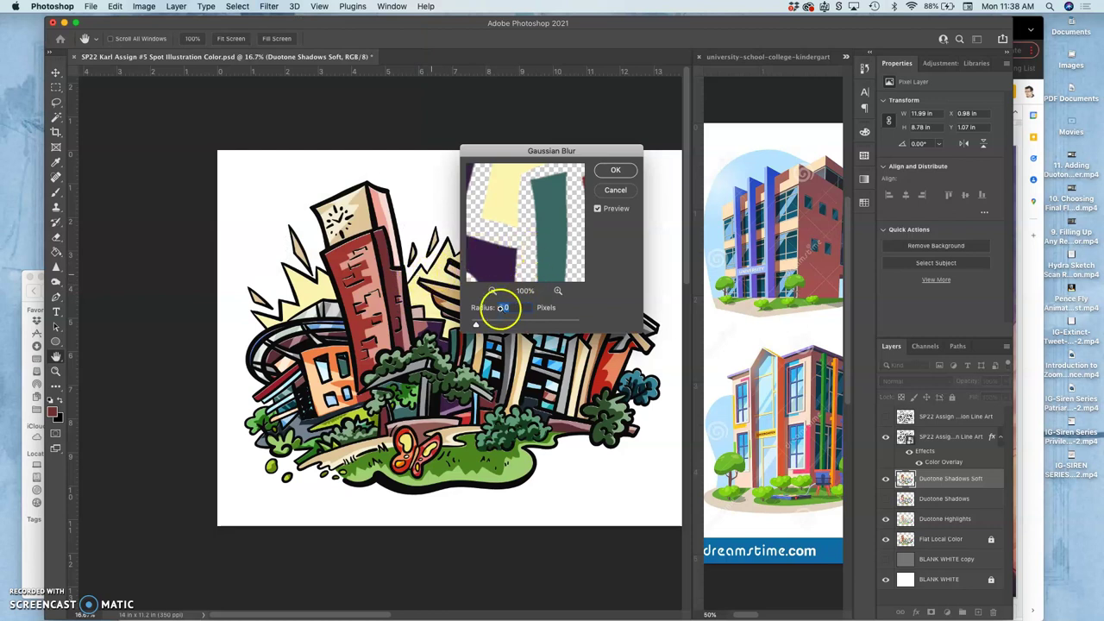
key("super+plus")
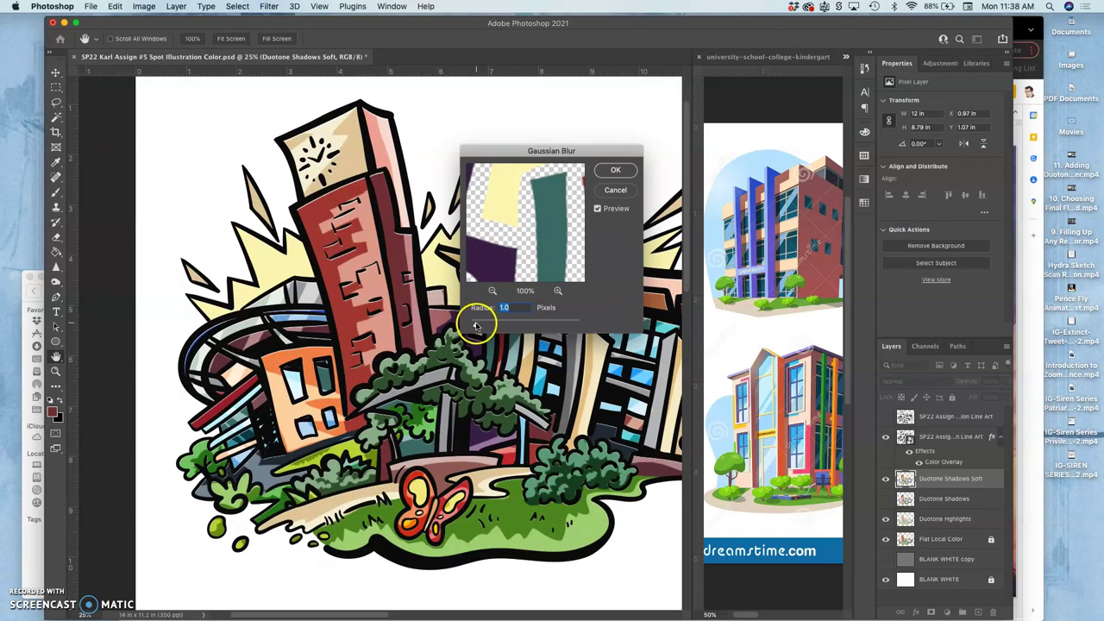
left_click_drag(480, 326, 530, 324)
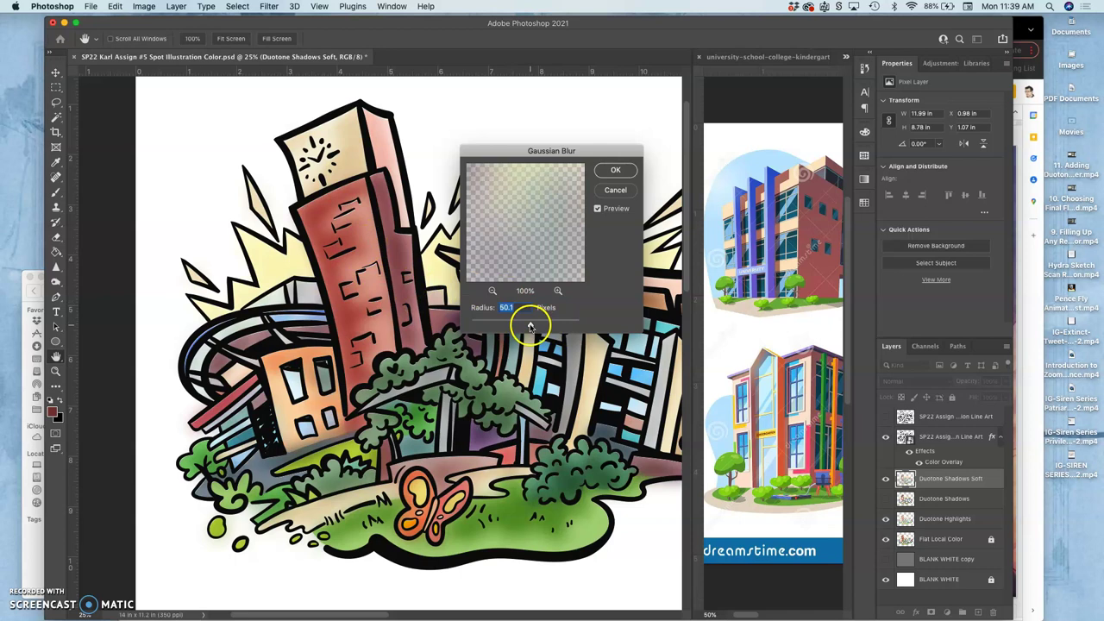
left_click_drag(519, 326, 522, 326)
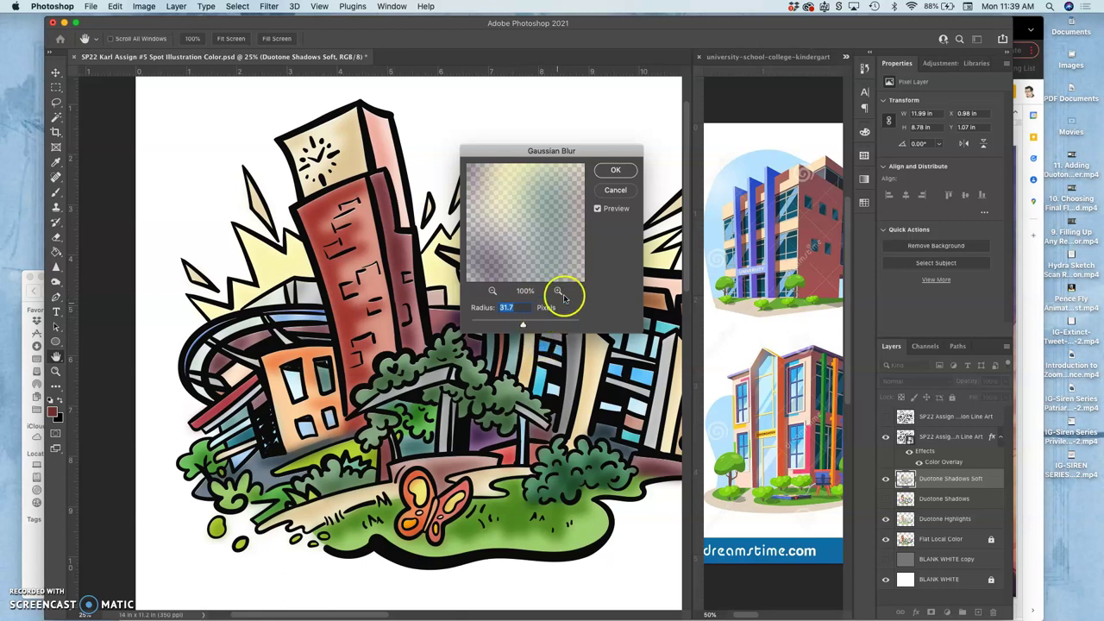
left_click(621, 170)
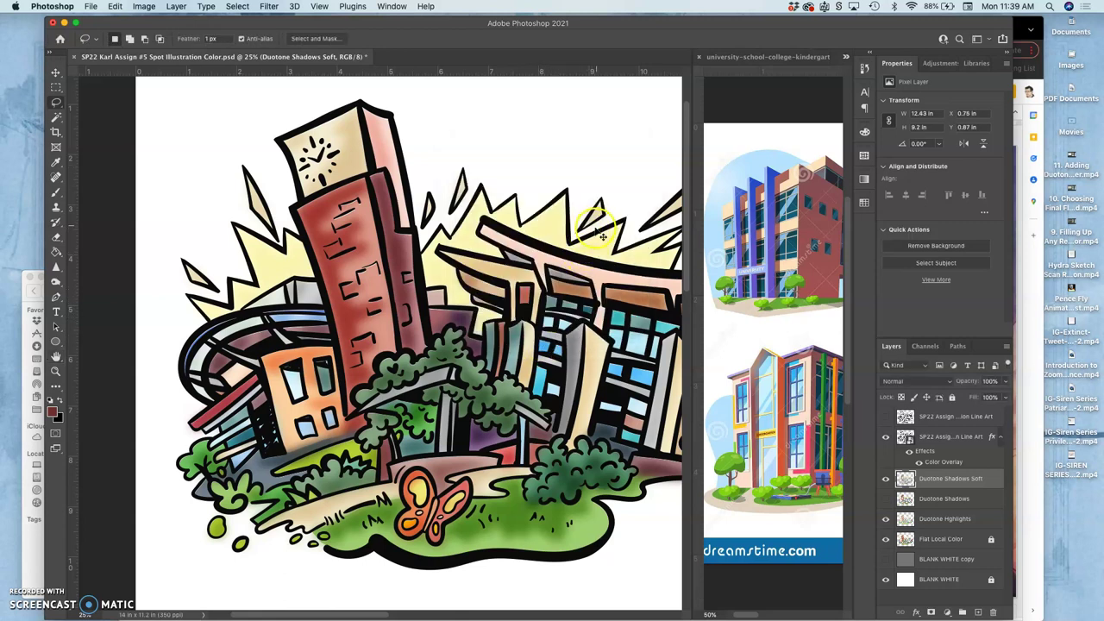
Step: Compare the blurred shading with the Duotone Shadows layer shown and hidden, and inspect the soft shadows around the tower and trees up close
key("super+minus")
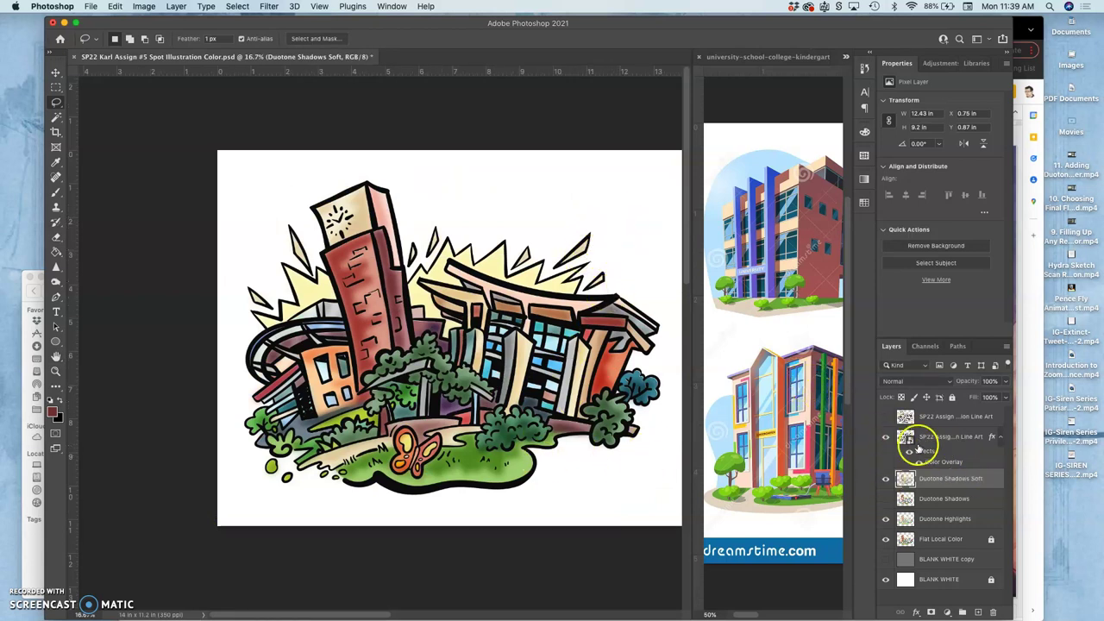
left_click(887, 499)
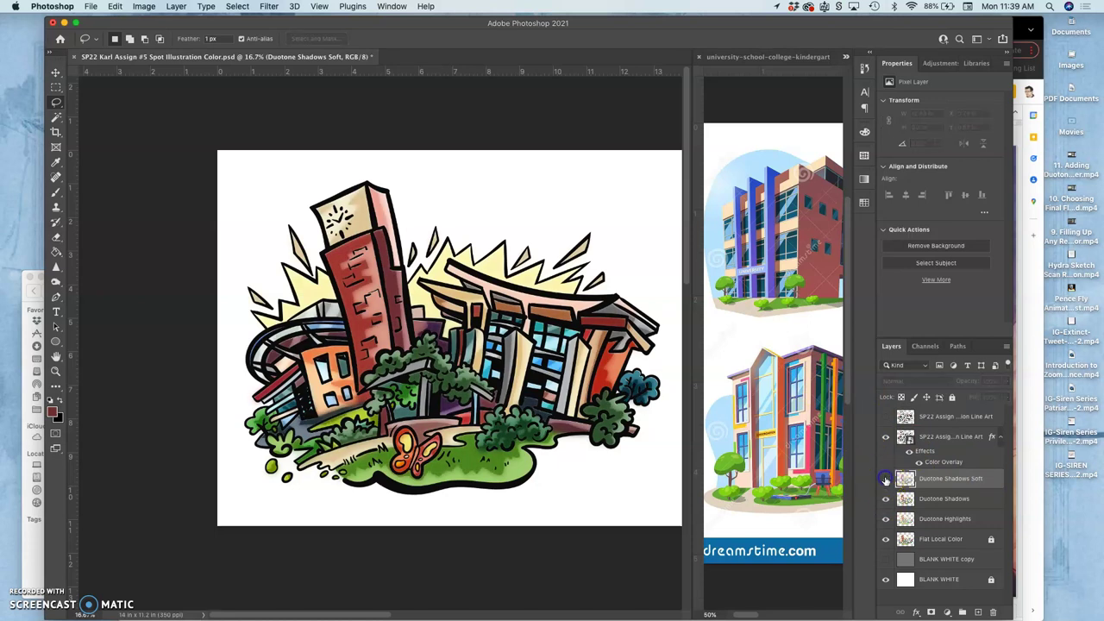
left_click(887, 499)
left_click(886, 499)
left_click(887, 501)
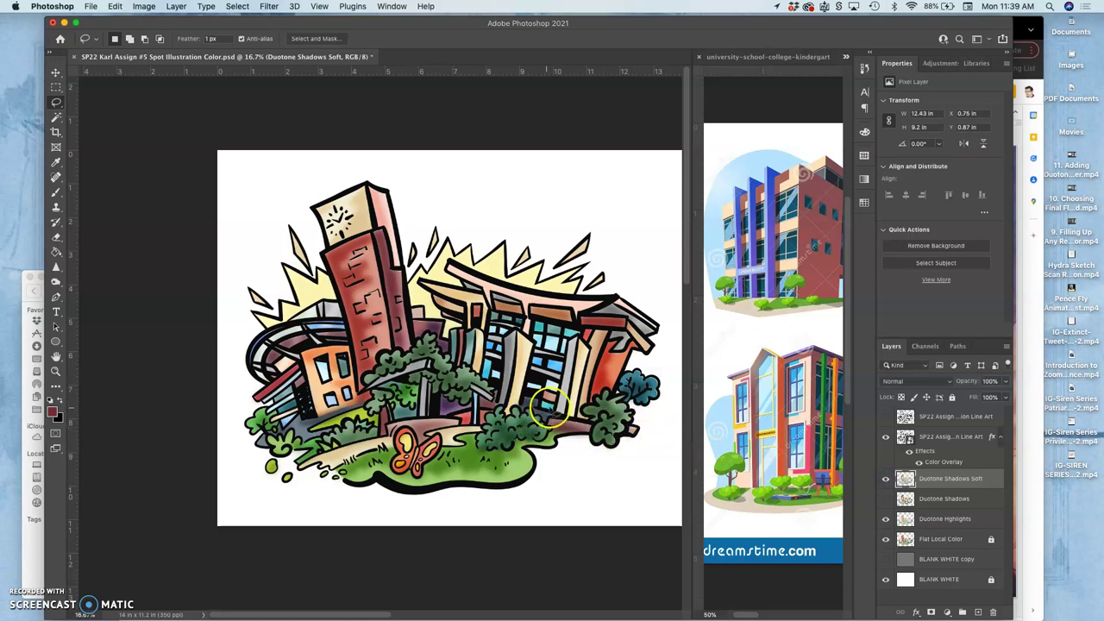
key("super+equal")
key("super+equal")
key("super+equal")
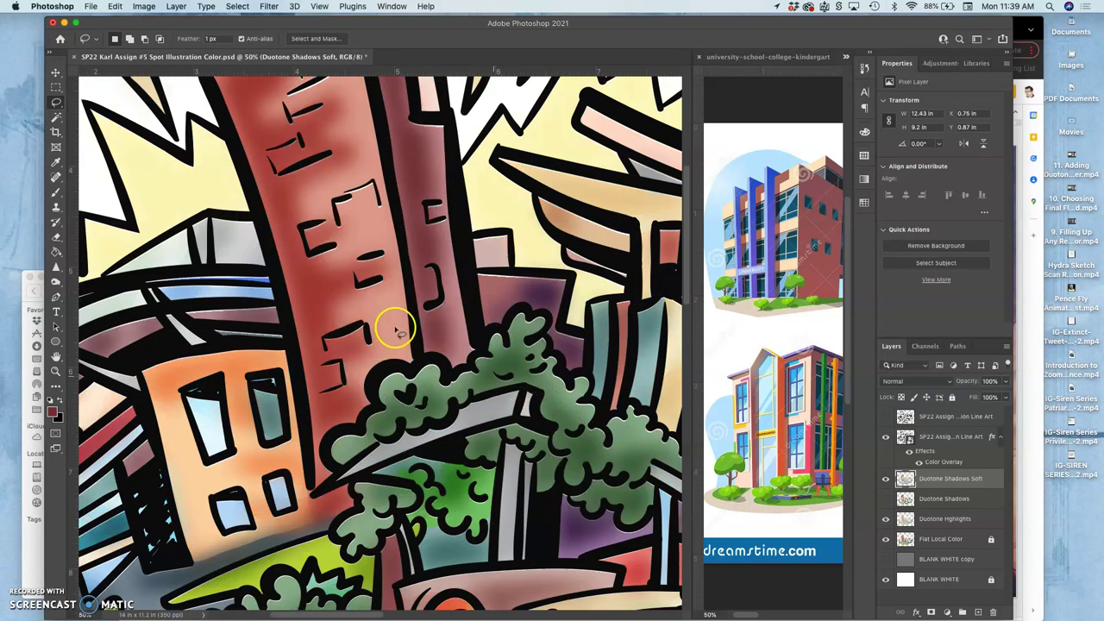
key("super+minus")
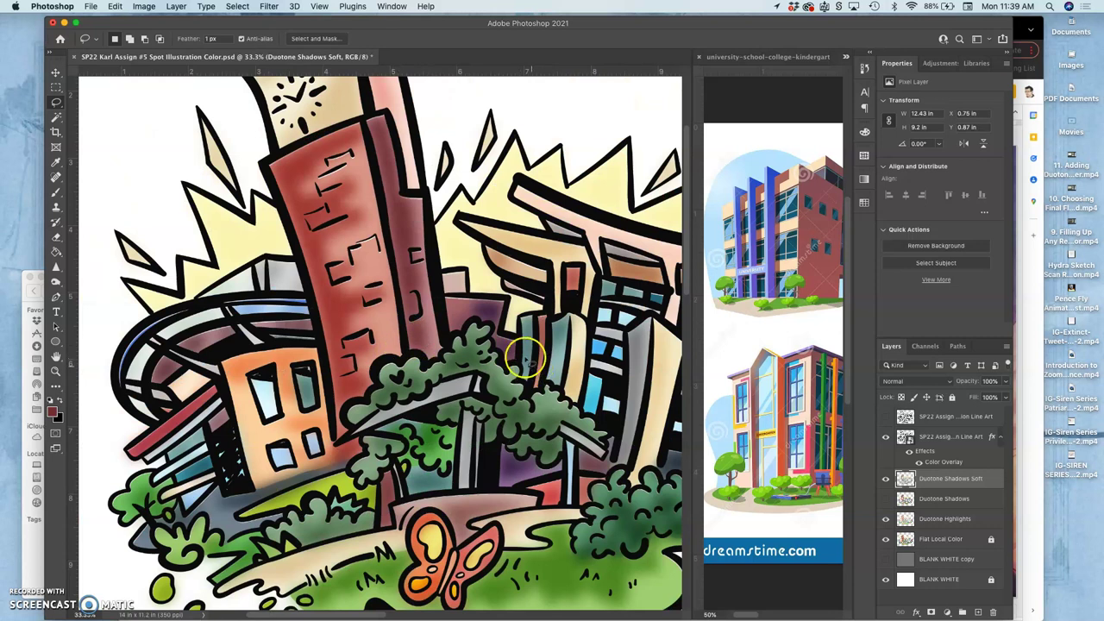
key("super+minus")
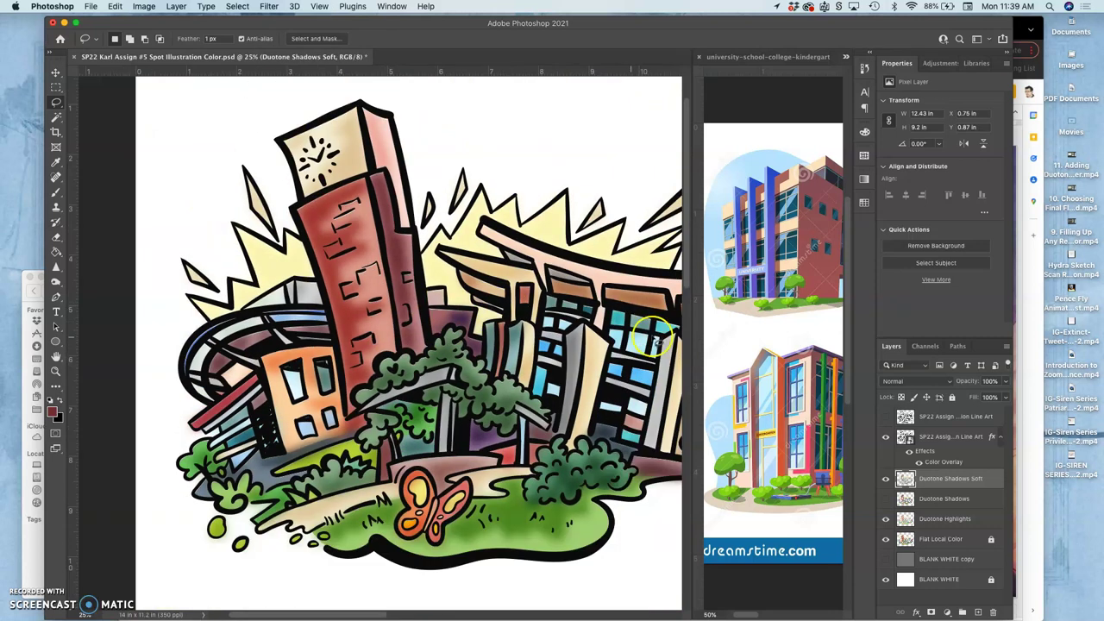
Step: Check the artwork with Duotone Shadows Soft hidden and shown, and turn on the Duotone Shadows layer beneath it
left_click(886, 478)
left_click(886, 478)
left_click(886, 500)
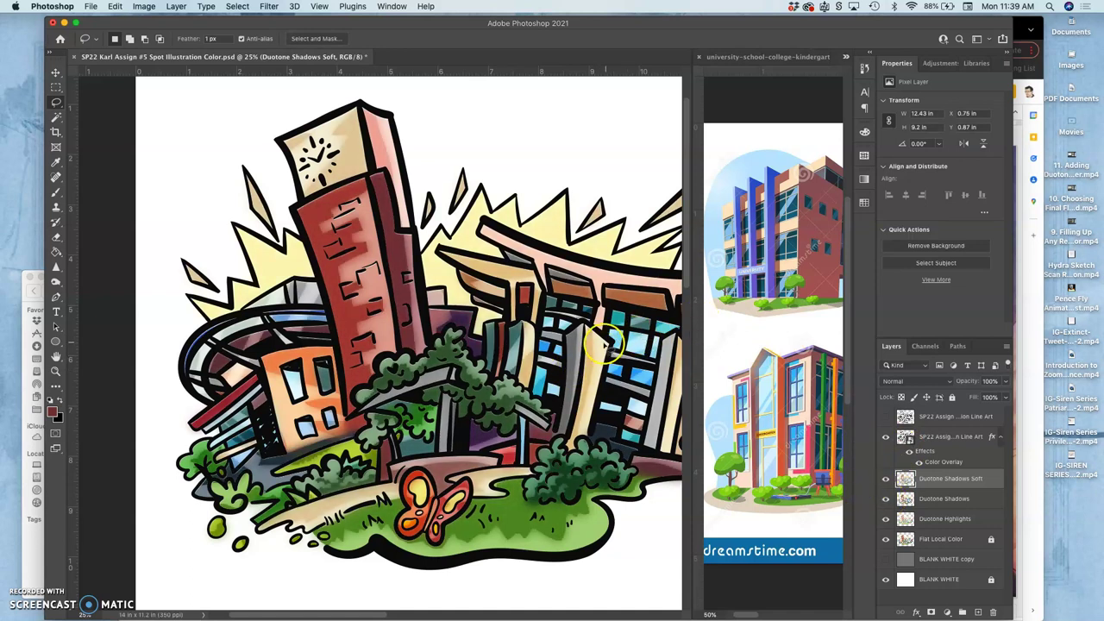
scroll(597, 324, "right", 3)
scroll(597, 324, "down", 1)
Step: Try the Pin Light blend mode on Duotone Shadows Soft and compare the artwork with the layer hidden and shown
left_click(944, 481)
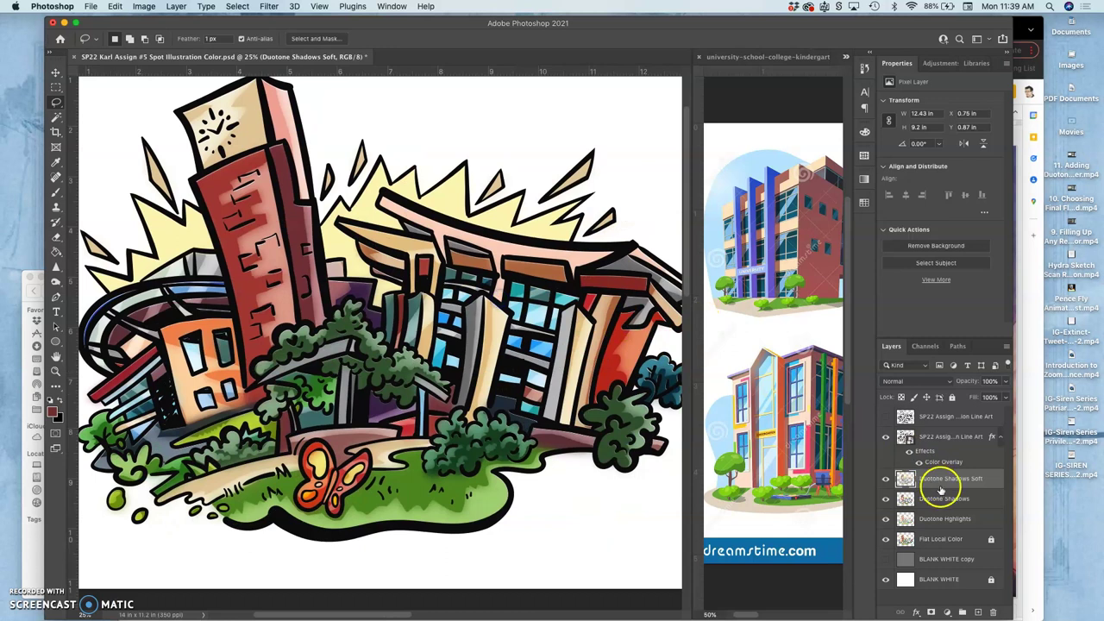
left_click(916, 382)
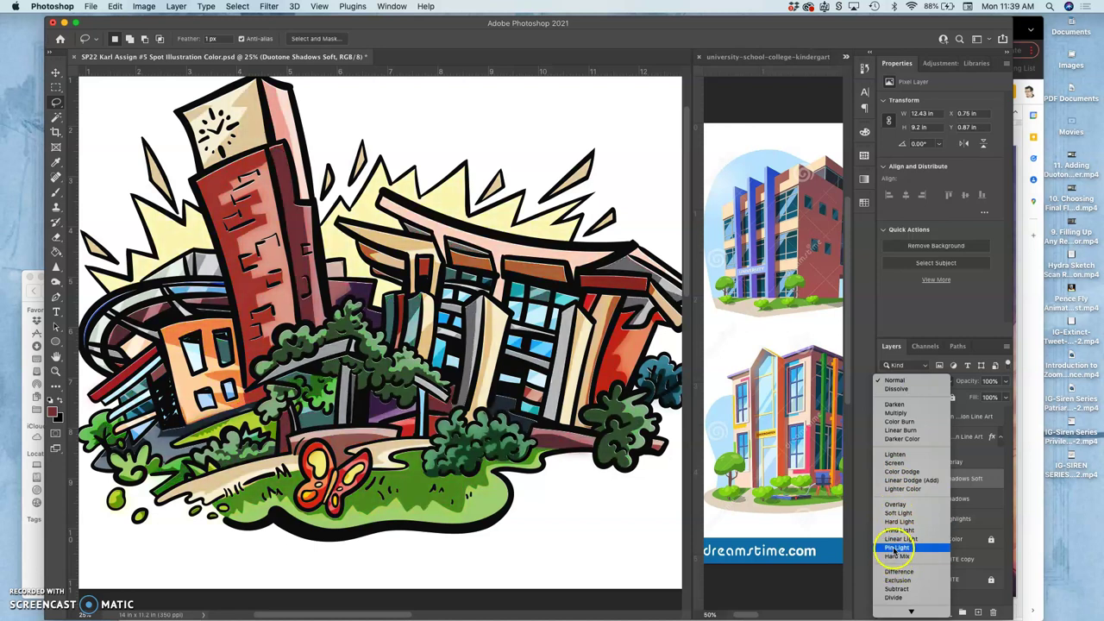
left_click(893, 549)
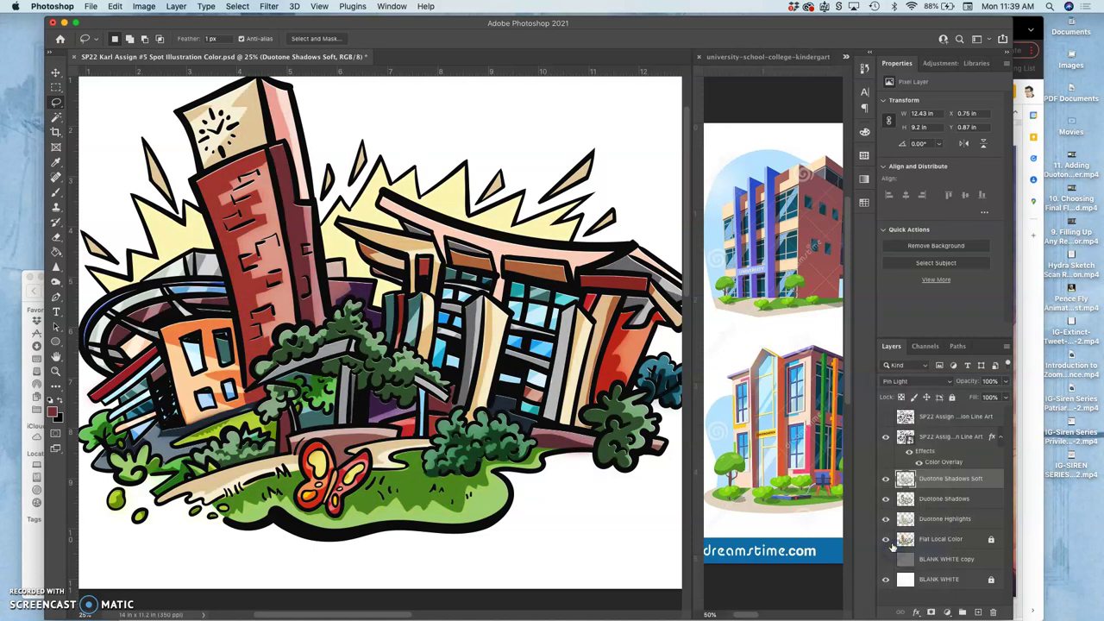
left_click(885, 478)
left_click(886, 481)
left_click(887, 484)
left_click(887, 484)
Step: Inspect the shadow edges up close and change the Duotone Shadows Soft blend mode to Dissolve
key("super+plus")
key("super+plus")
key("super+plus")
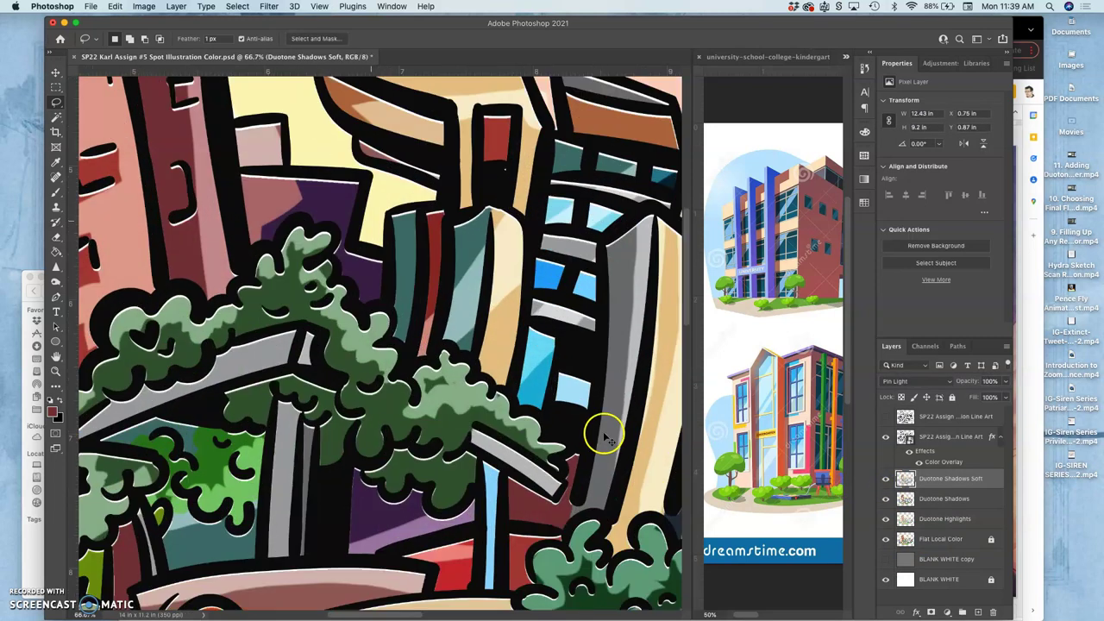
key("super+equal")
left_click_drag(592, 427, 357, 270)
left_click_drag(647, 302, 279, 345)
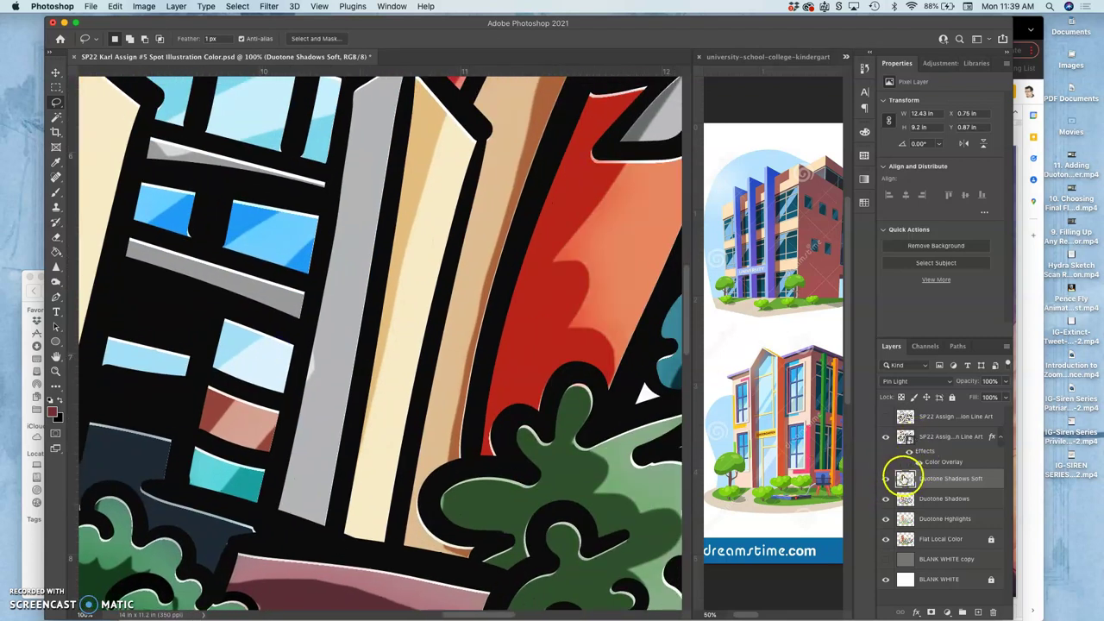
left_click(915, 381)
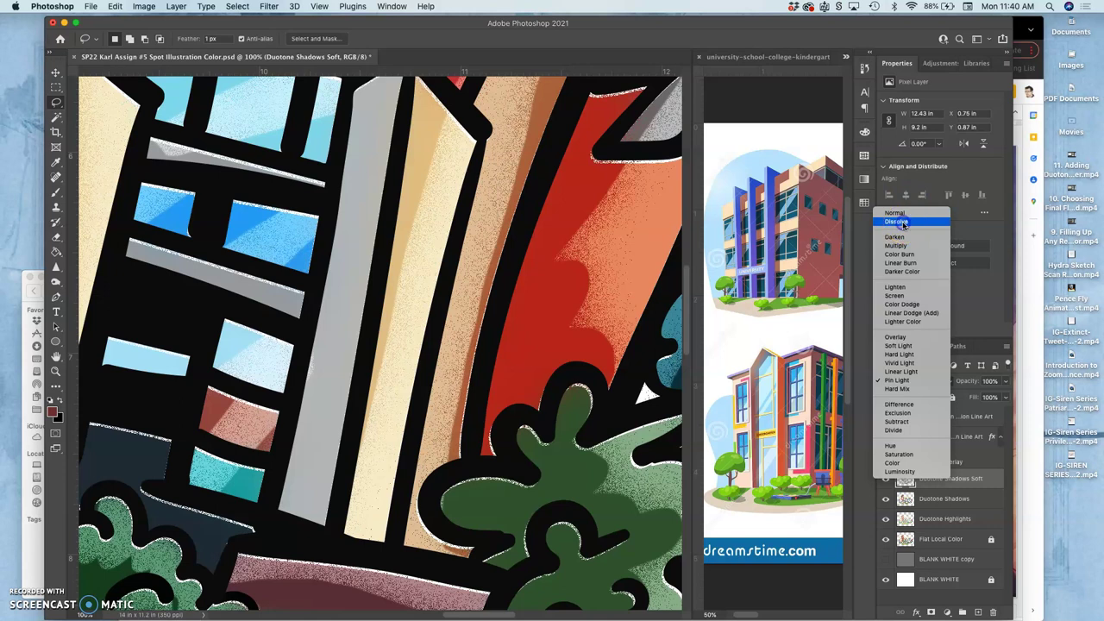
left_click(903, 224)
Step: Examine the Dissolve grain up close across the buildings, trees, butterfly, ground and sunburst, and then in the whole illustration
left_click_drag(598, 324, 431, 386)
left_click_drag(482, 345, 402, 345)
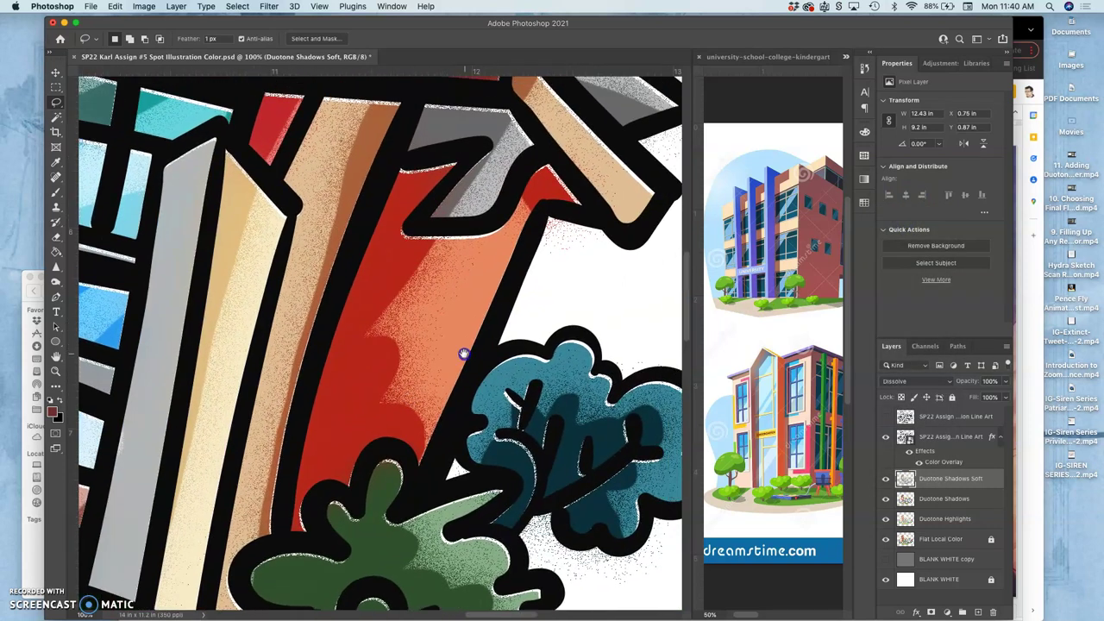
left_click_drag(443, 138, 548, 174)
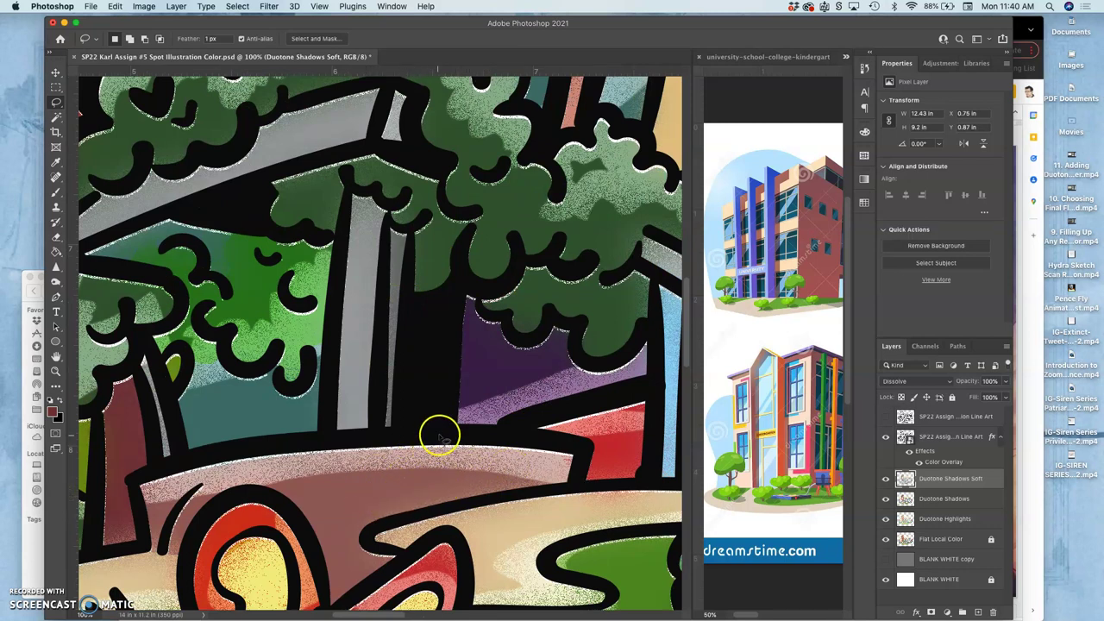
key("super+minus")
left_click_drag(384, 345, 557, 198)
left_click_drag(439, 301, 497, 267)
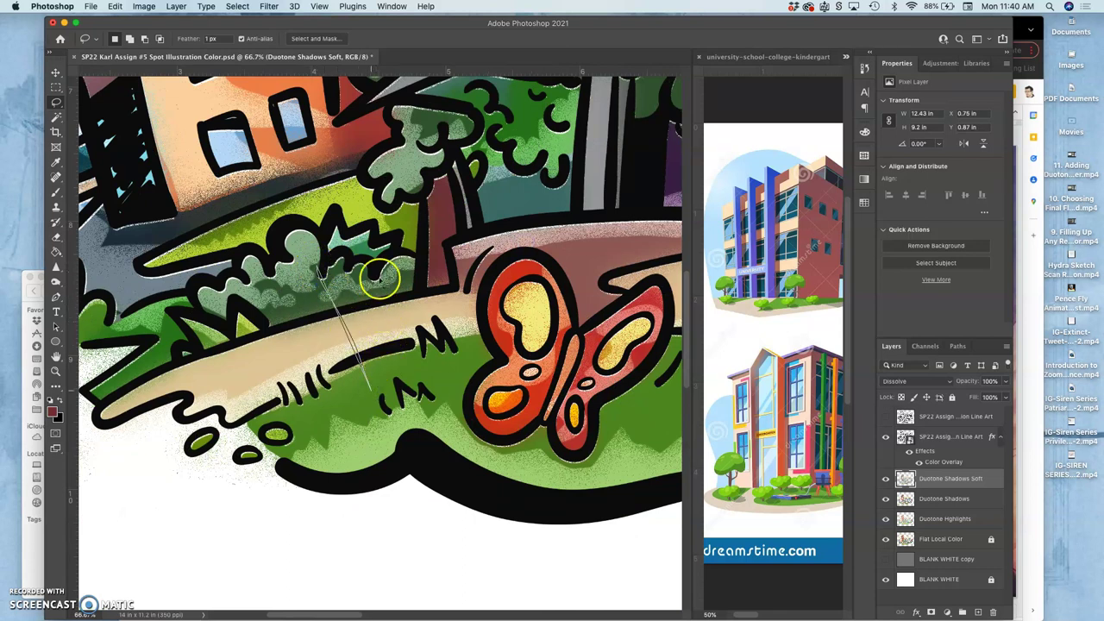
left_click_drag(372, 258, 404, 360)
left_click_drag(330, 138, 592, 362)
left_click_drag(486, 256, 361, 396)
left_click_drag(507, 228, 268, 378)
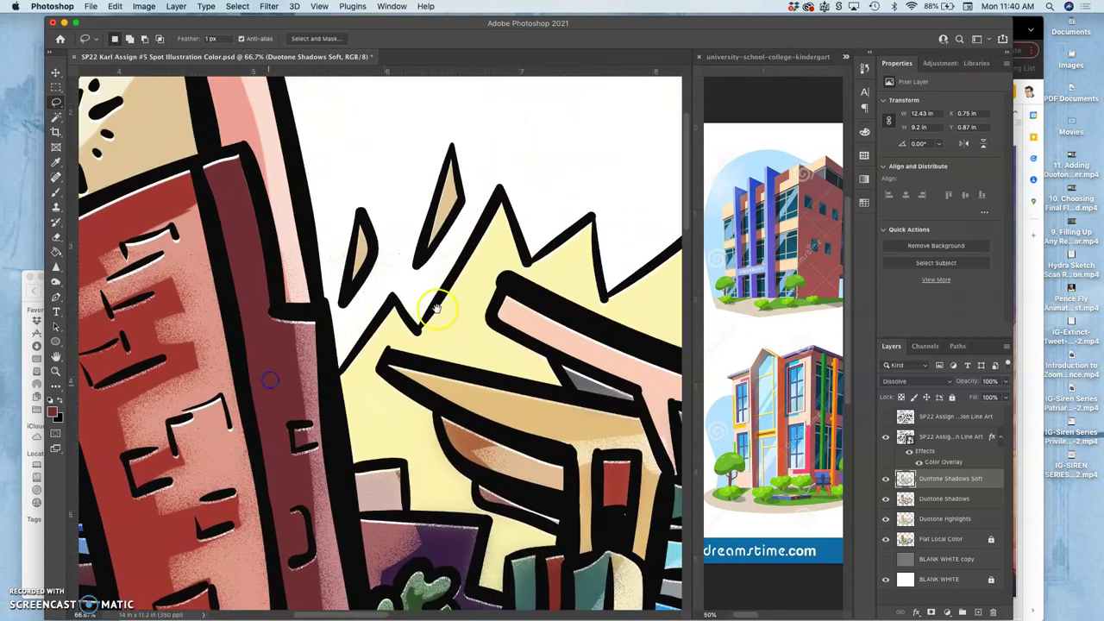
left_click_drag(396, 313, 193, 334)
left_click_drag(415, 311, 323, 253)
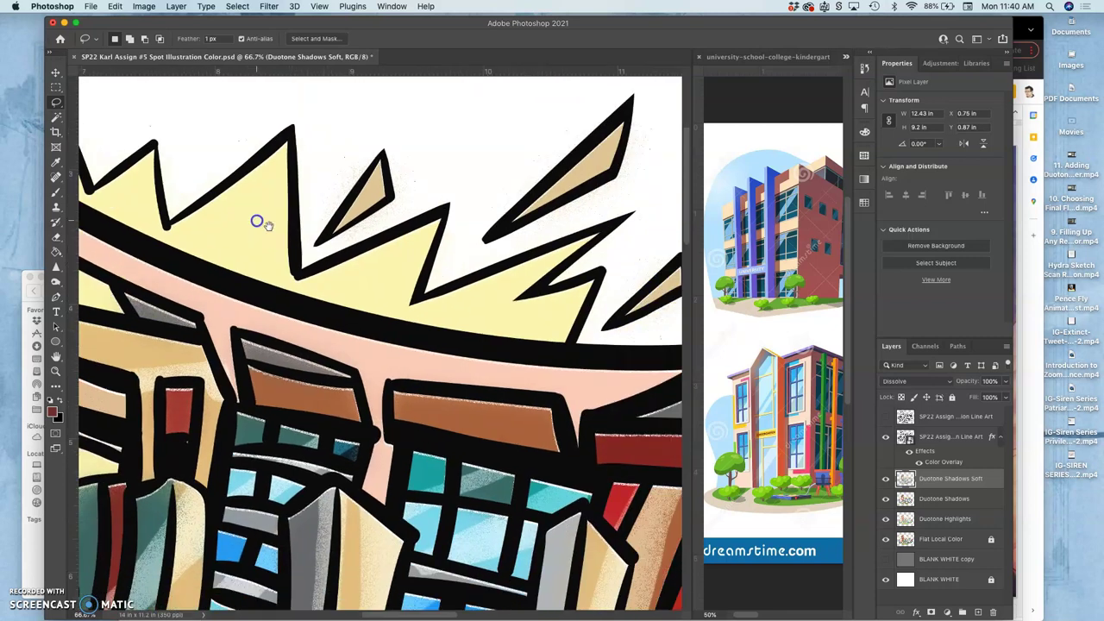
left_click_drag(268, 225, 261, 222)
left_click(492, 282)
key("super+minus")
key("super+minus")
key("super+minus")
key("super+minus")
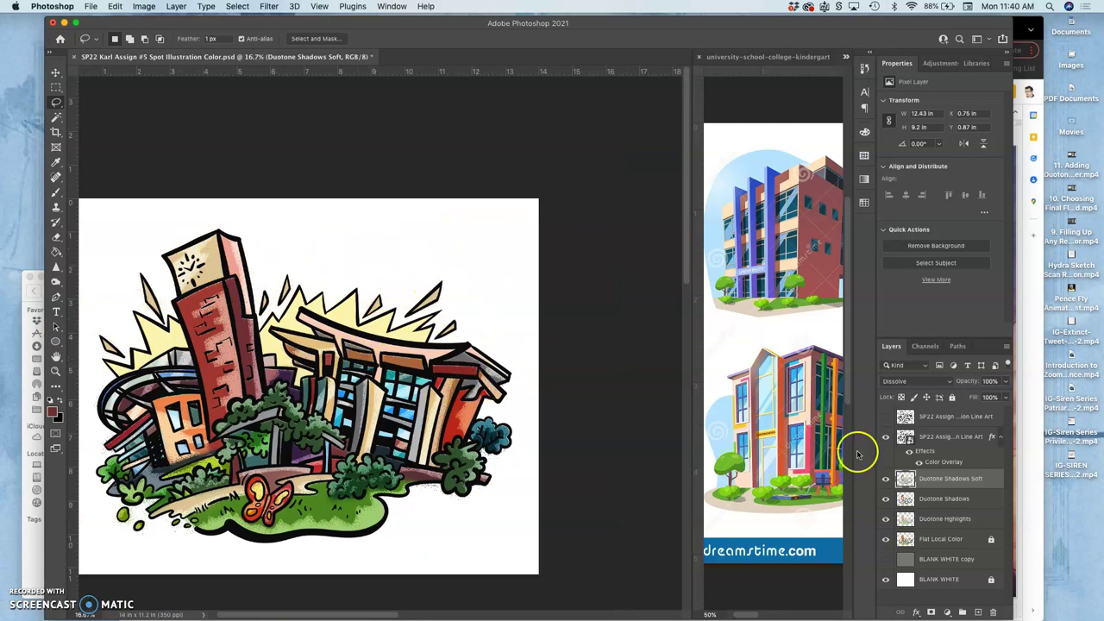
Step: Compare Duotone Shadows Soft hidden and shown, set its opacity to 65%, and select the Duotone Shadows layer
left_click(887, 479)
left_click(884, 479)
left_click(1004, 382)
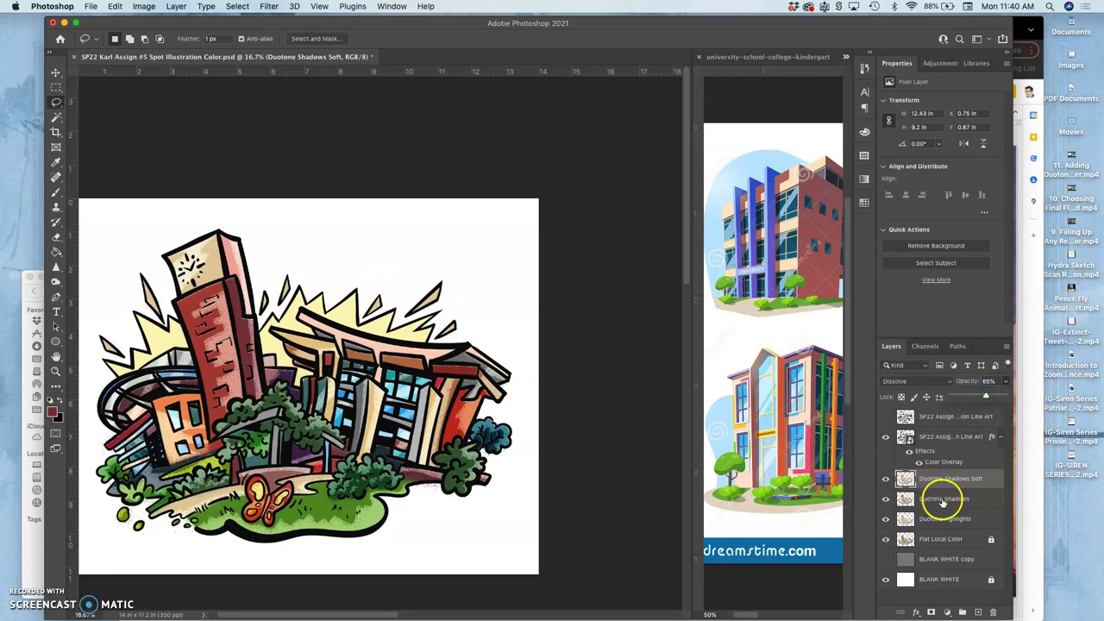
left_click(943, 500)
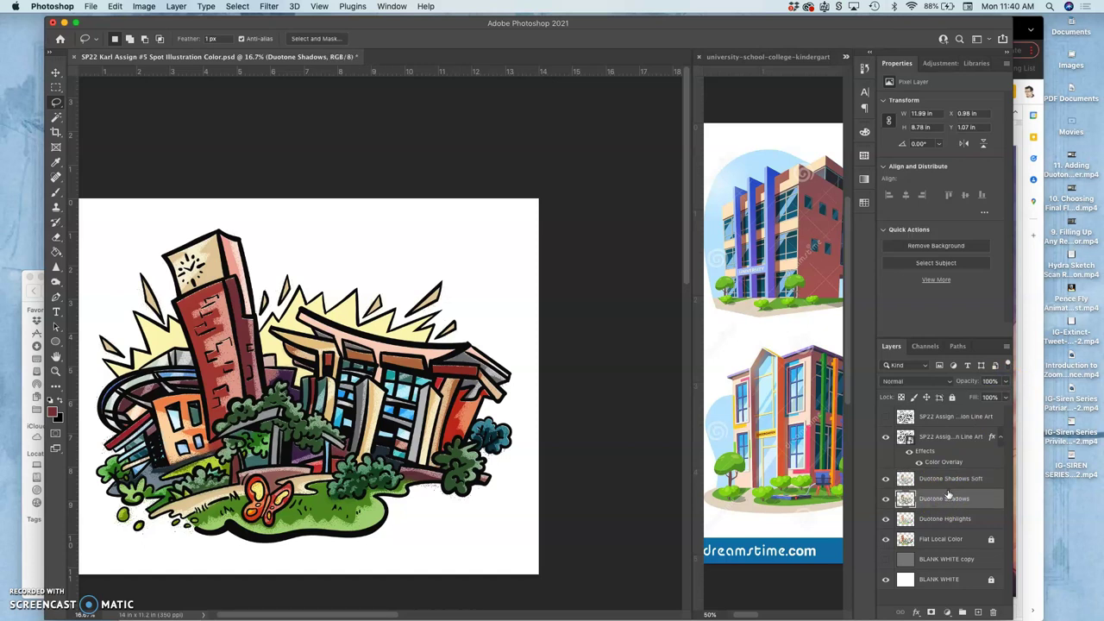
Step: Duplicate Duotone Shadows and color-balance the copy toward cyan and blue, about -56, 0, +32 in midtones and -33, 0, +38 in shadows
key("super+j")
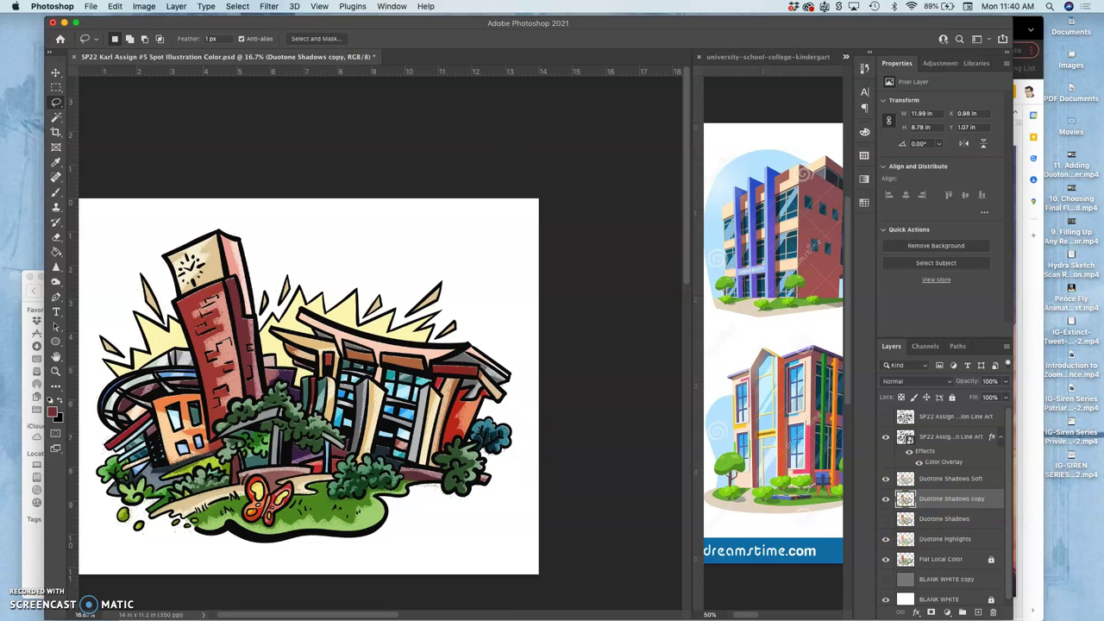
left_click(144, 6)
mouse_move(162, 39)
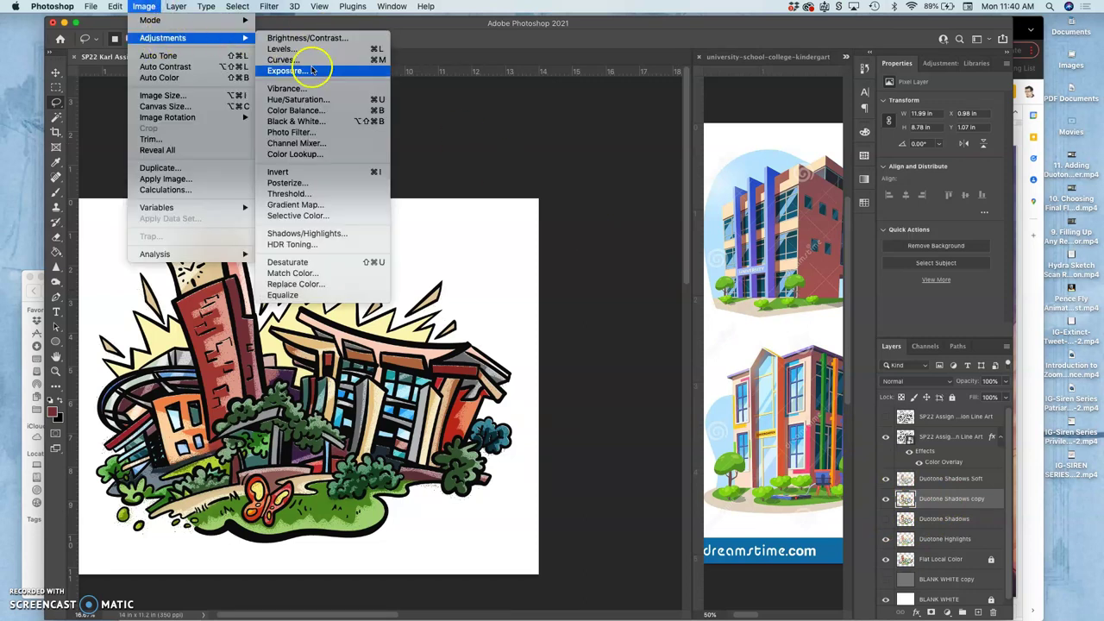
left_click(298, 111)
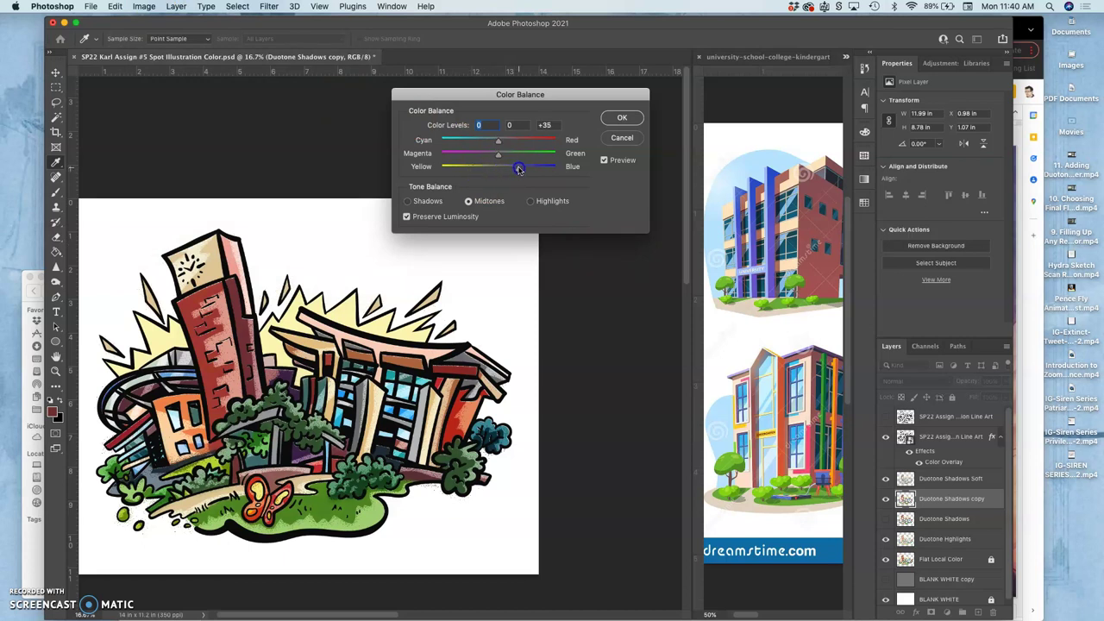
left_click_drag(518, 170, 516, 168)
left_click(498, 141)
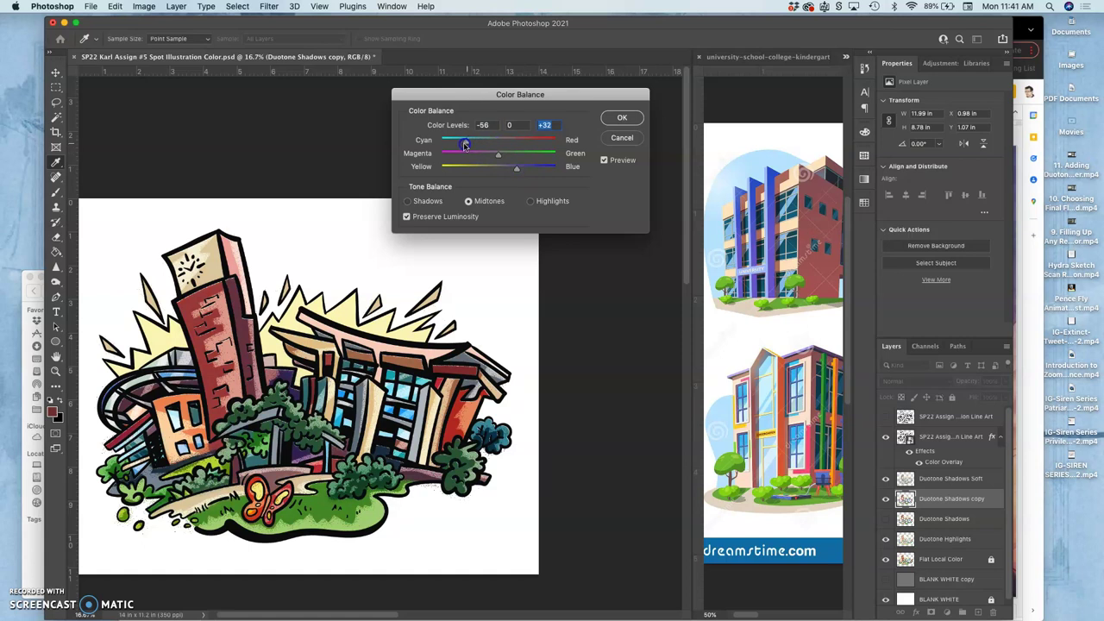
left_click(498, 156)
mouse_move(492, 159)
left_mouse_down()
mouse_move(502, 174)
mouse_move(497, 145)
left_mouse_up()
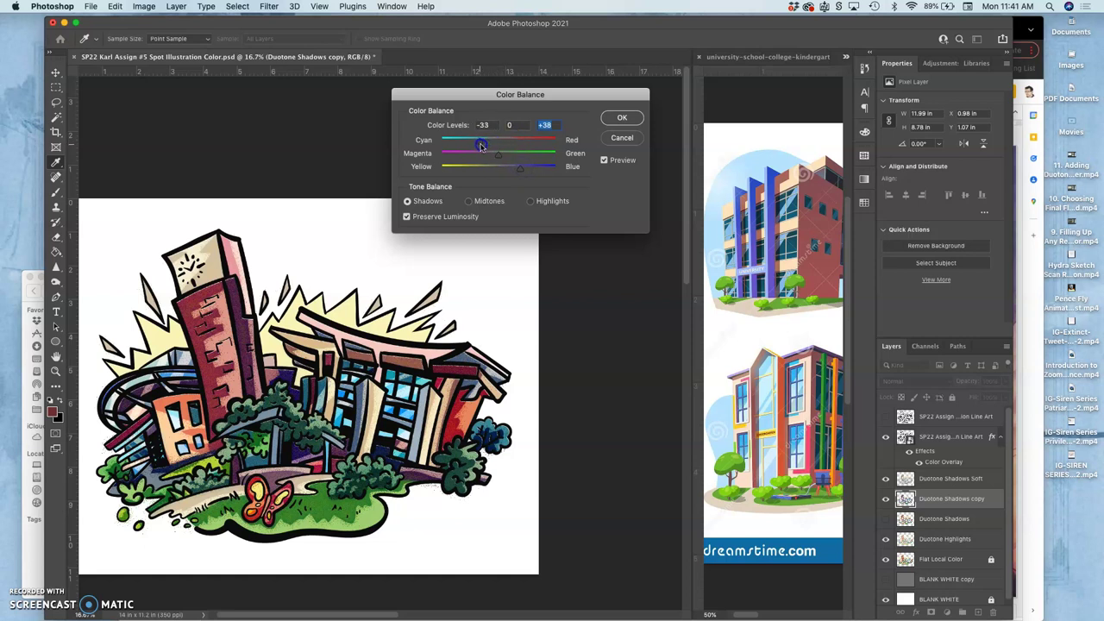
left_click(621, 117)
Step: Compare the artwork with Duotone Highlights hidden and shown, and duplicate that layer with the original hidden
left_click(936, 541)
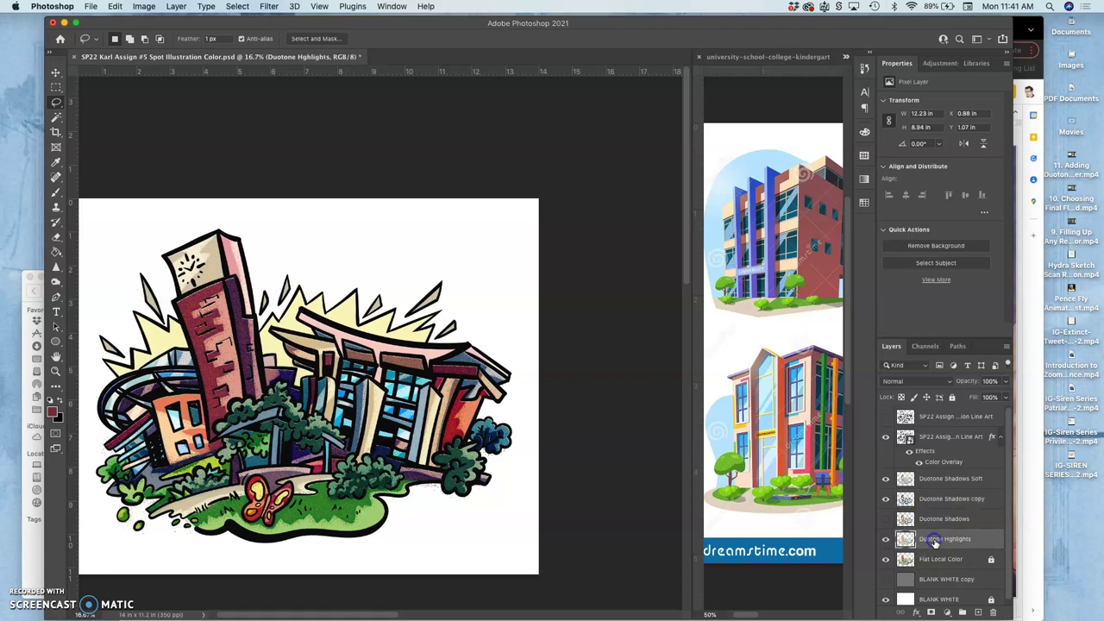
left_click(885, 538)
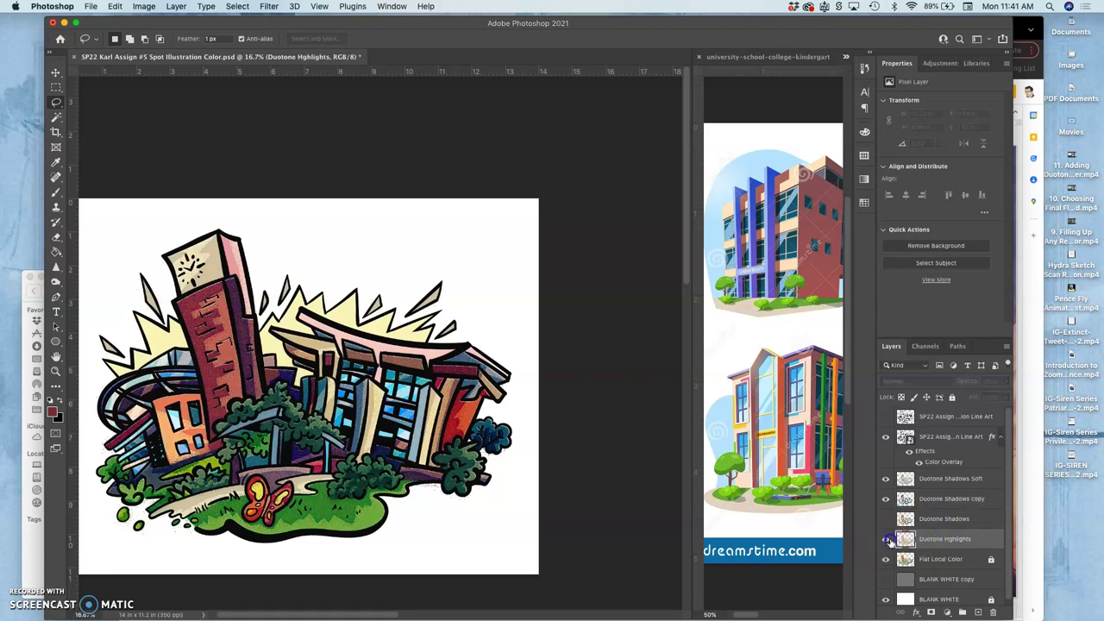
left_click(888, 540)
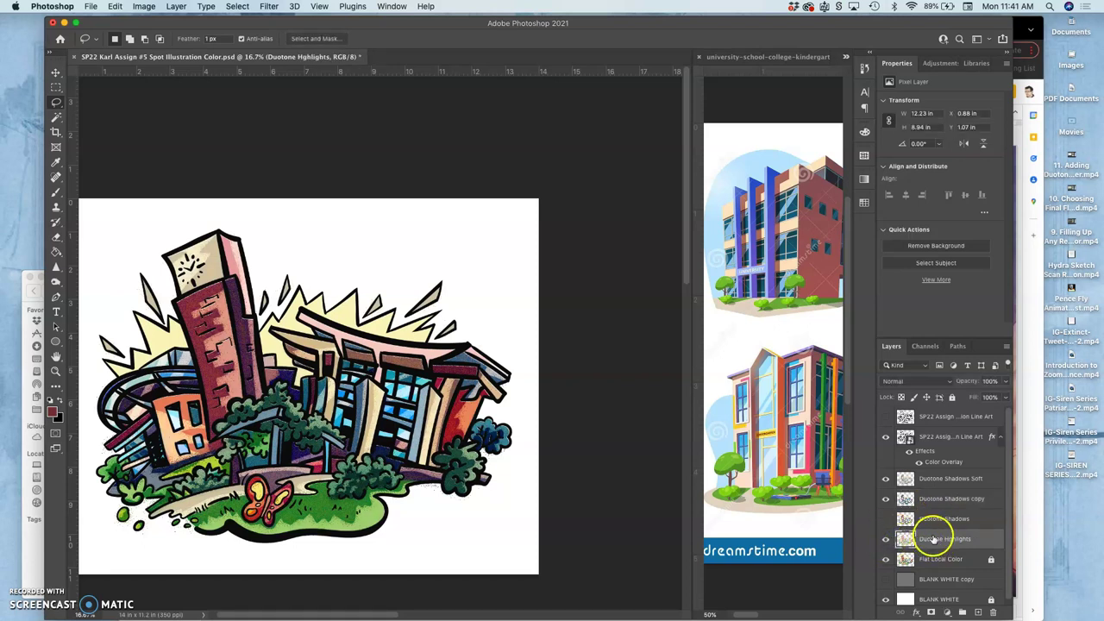
key("super+j")
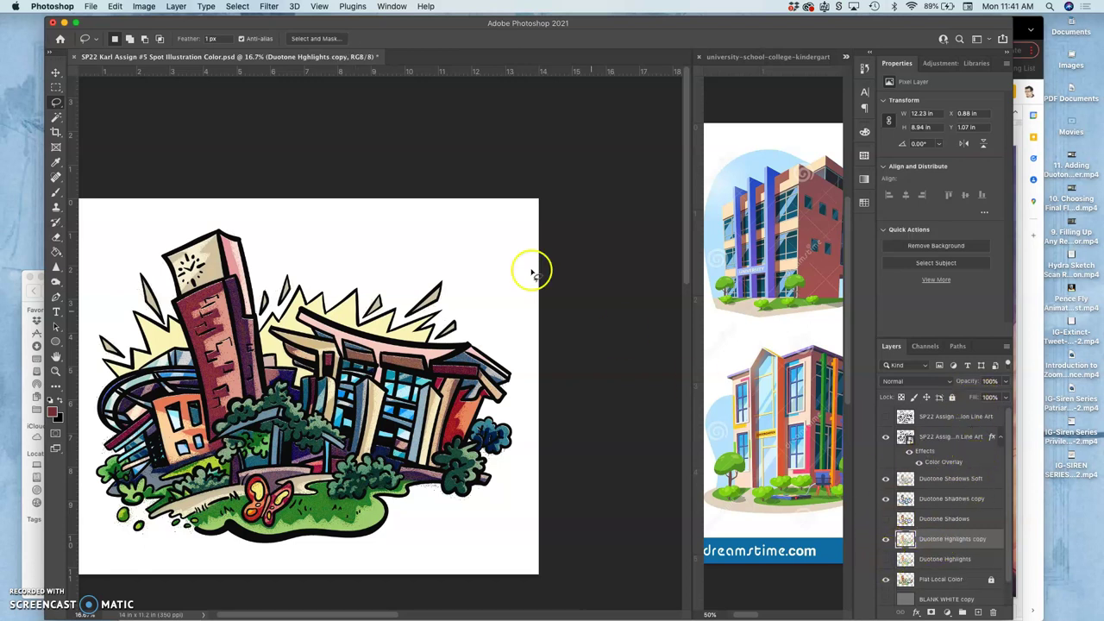
left_click(146, 6)
mouse_move(207, 38)
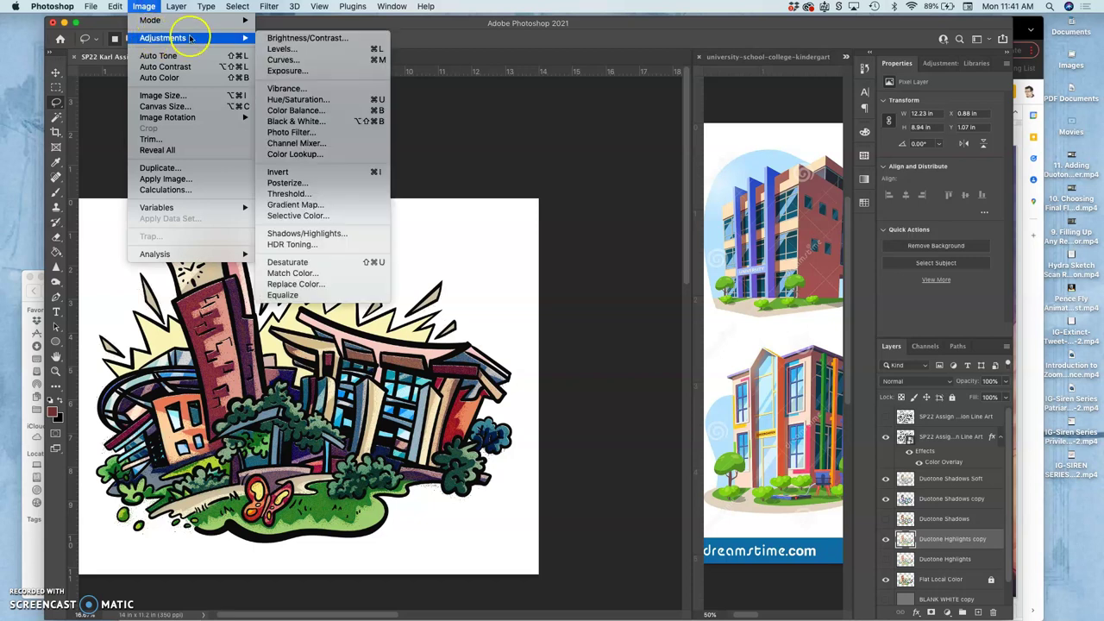
left_click(274, 121)
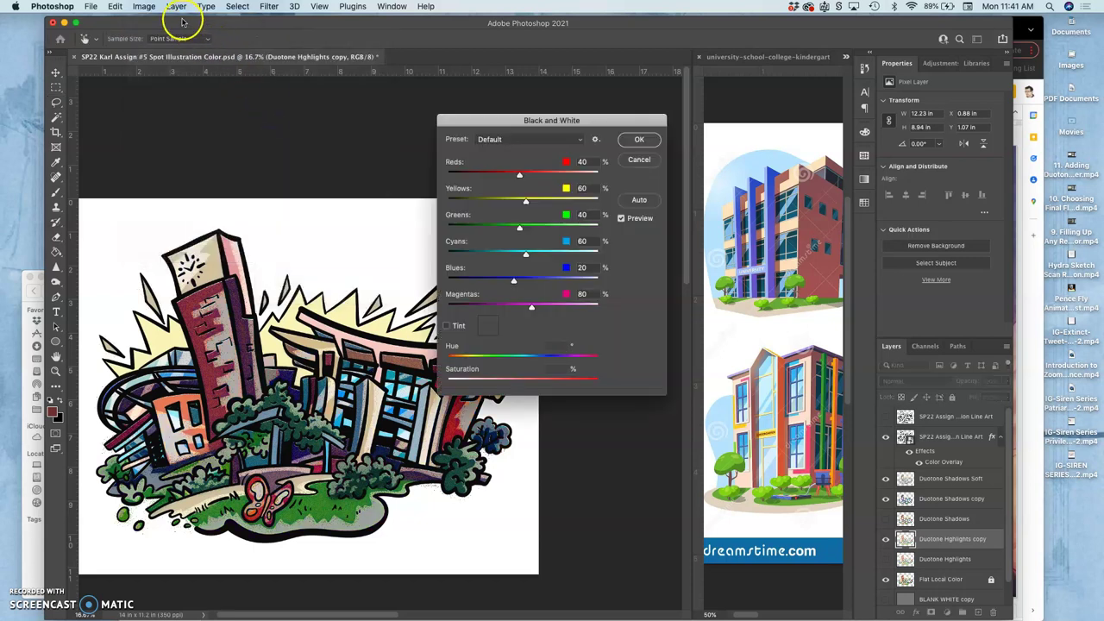
left_click(633, 160)
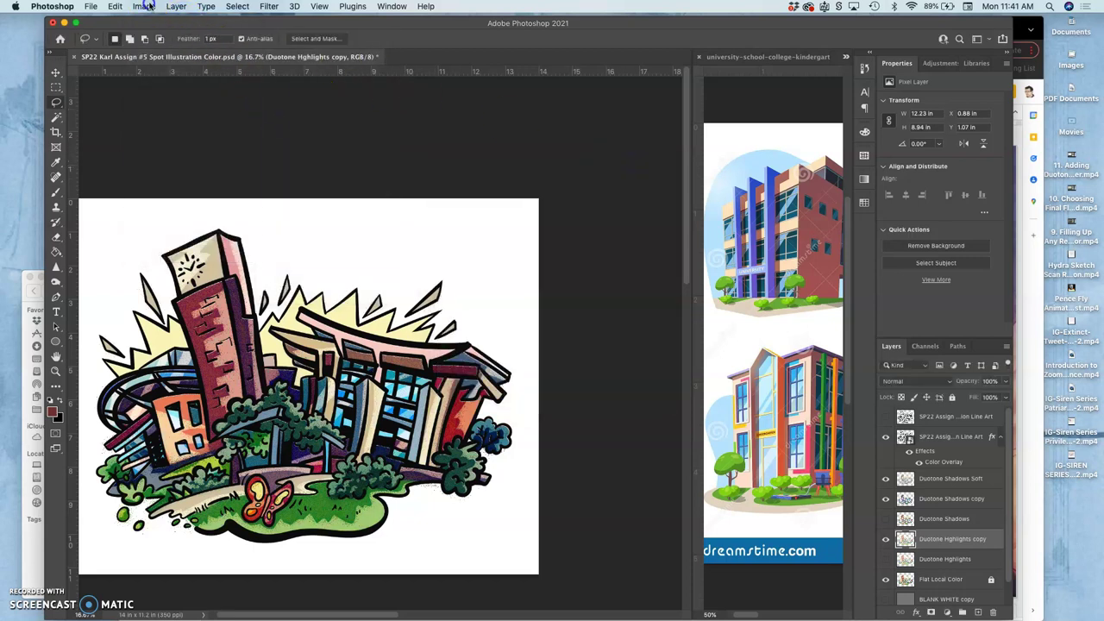
Step: Color-balance the Duotone Highlights copy with midtones at +49, 0, -22 and highlights shifted toward red and yellow, with blue at -30
left_click(147, 6)
left_click(544, 221)
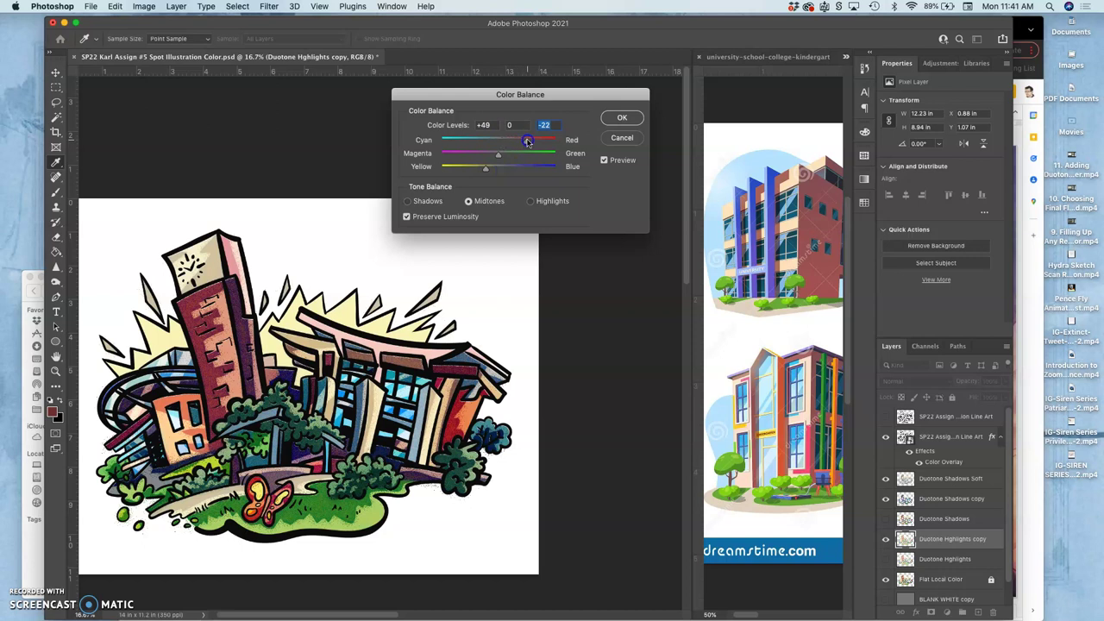
left_click(530, 201)
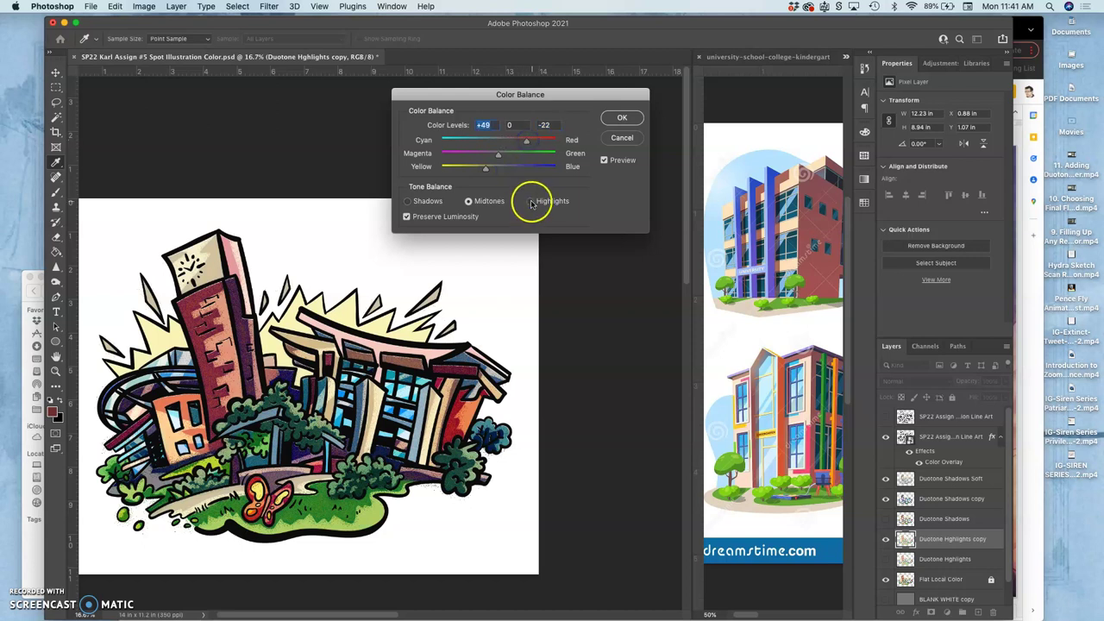
left_click_drag(489, 170, 482, 170)
left_click(501, 146)
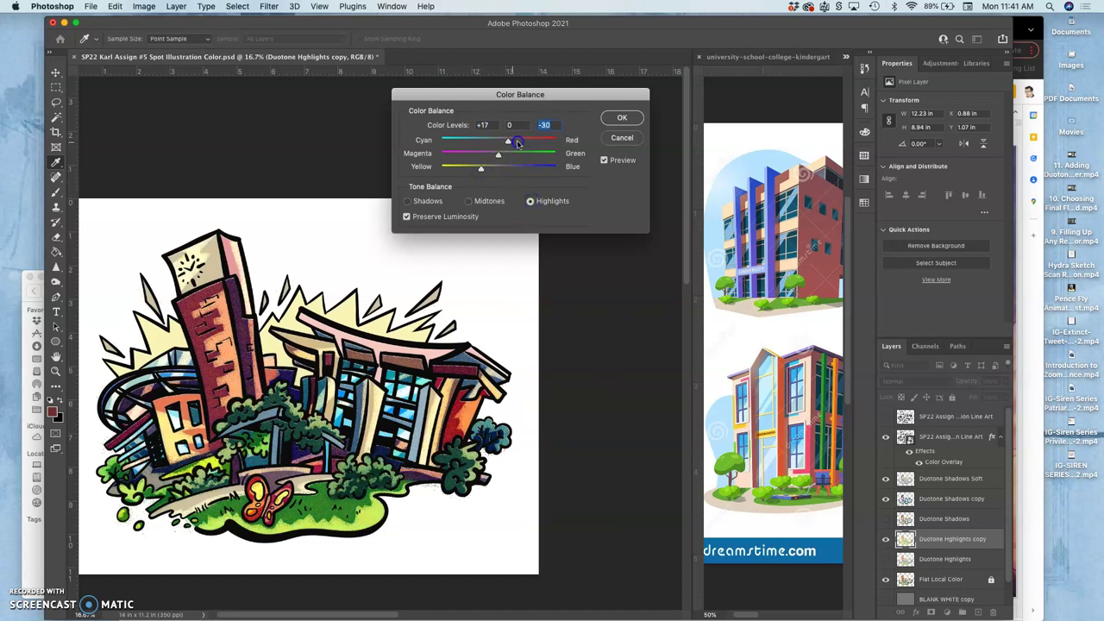
left_click(626, 119)
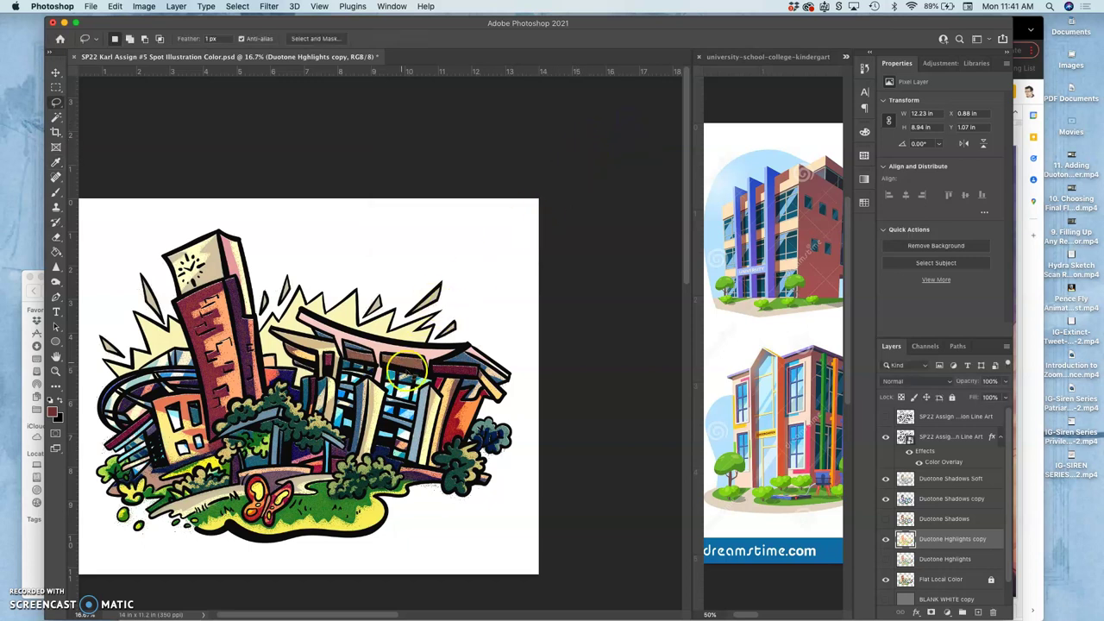
Step: Examine the recolored shadows and highlights in the whole illustration and up close across the tower, buildings, bushes and ground
key("super+minus")
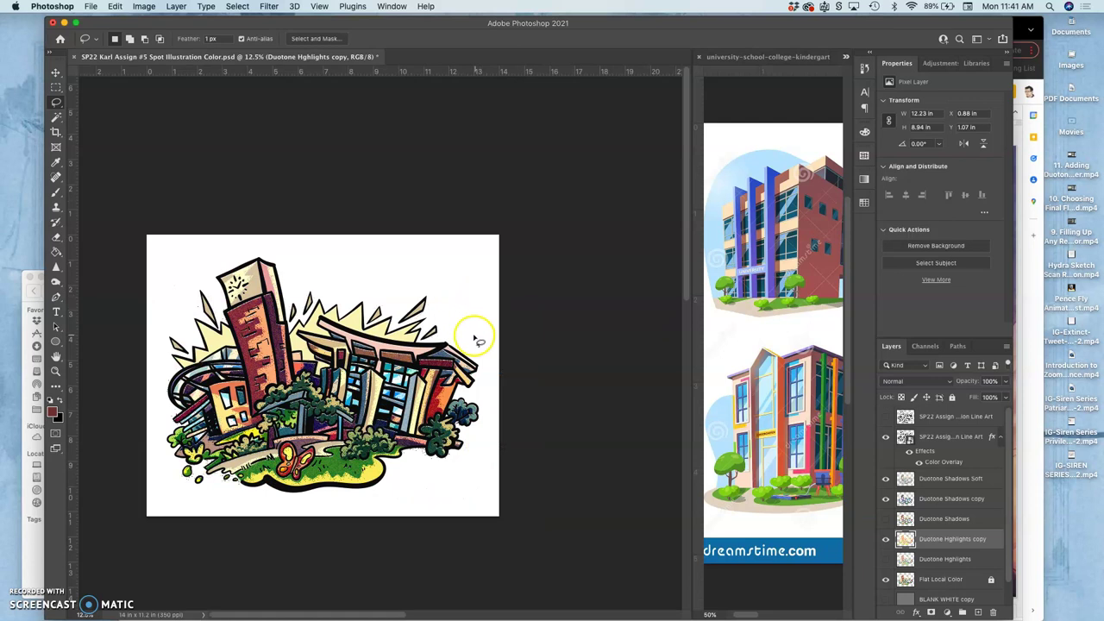
key("super+plus")
key("super+plus")
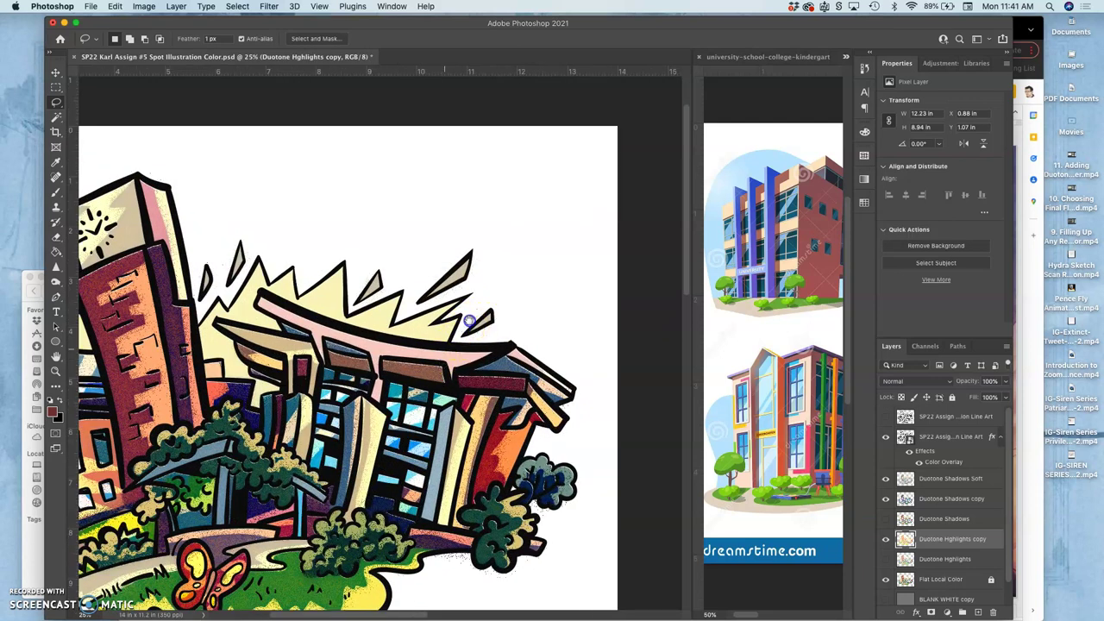
left_click_drag(456, 339, 615, 234)
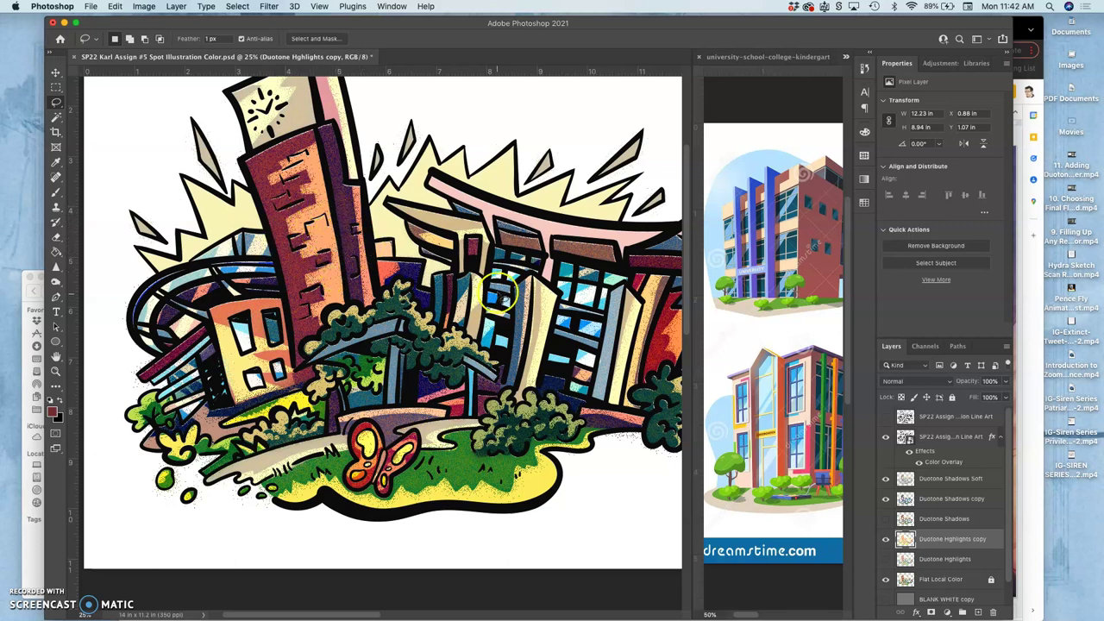
scroll(536, 302, "right", 3)
scroll(536, 303, "up", 1)
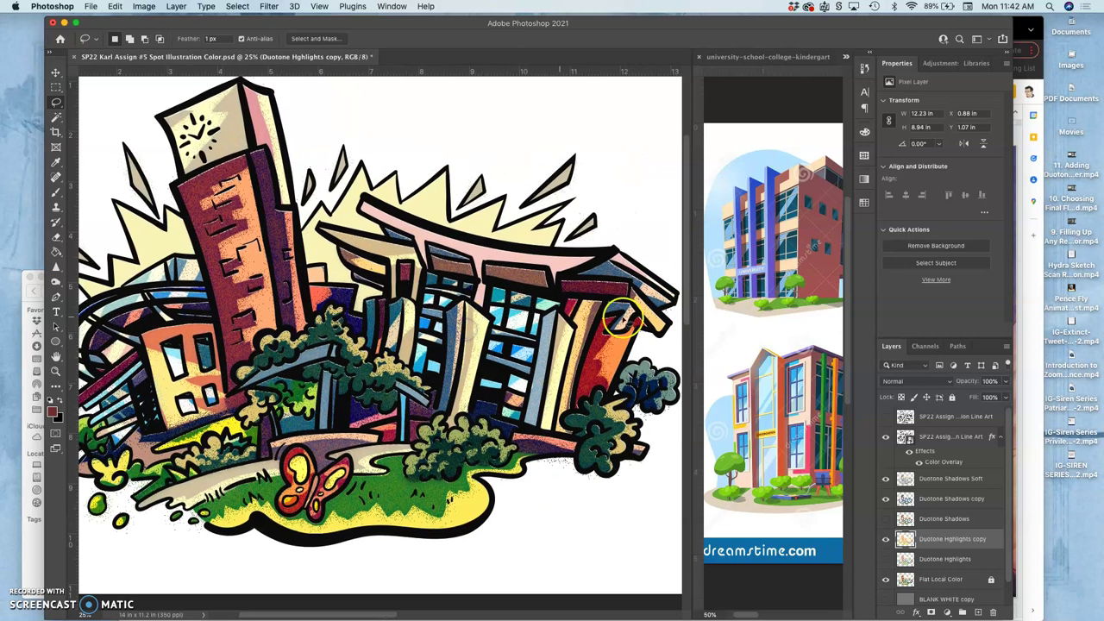
Step: Switch to Chrome to review the full-spectrum slides of the Introduction to Digital Coloring presentation, and return to the Photoshop illustration
left_click(1034, 277)
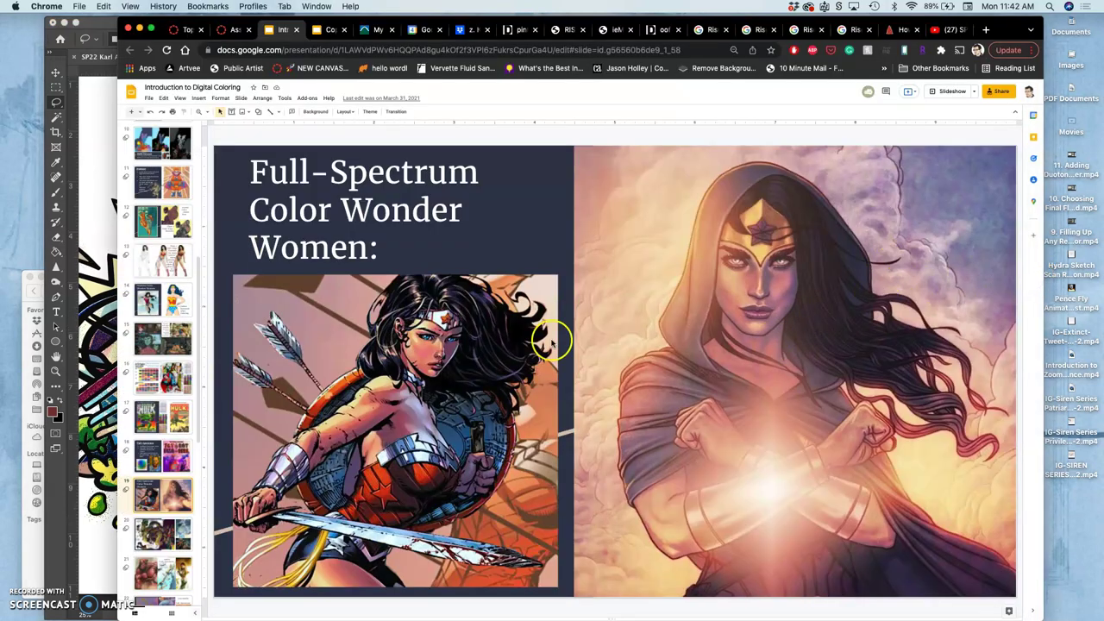
left_click(181, 524)
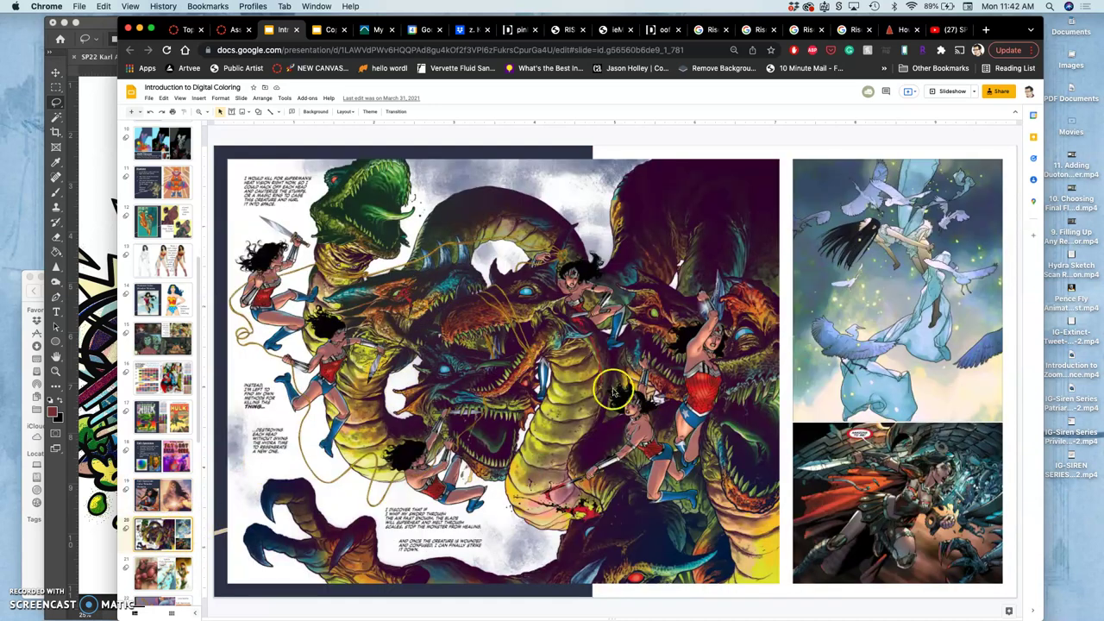
left_click(175, 461)
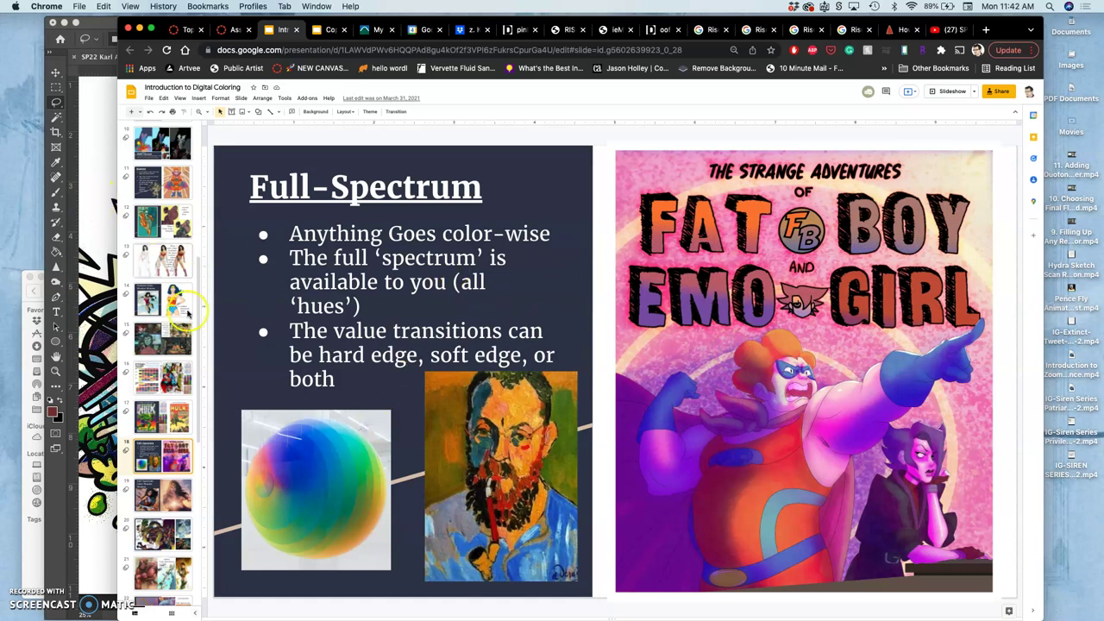
left_click(170, 552)
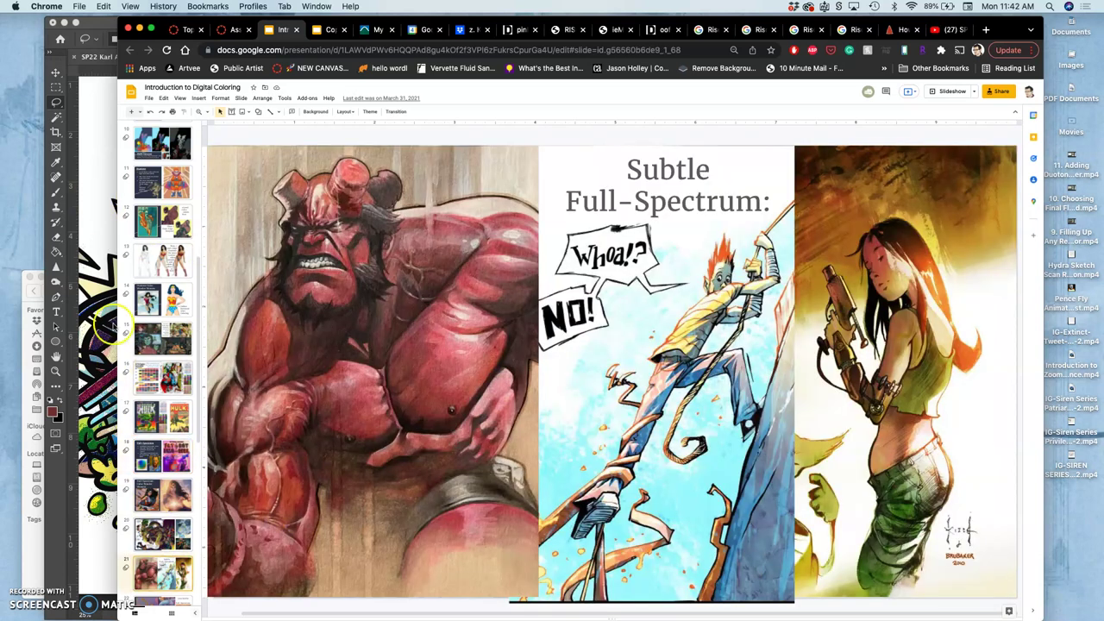
left_click(96, 171)
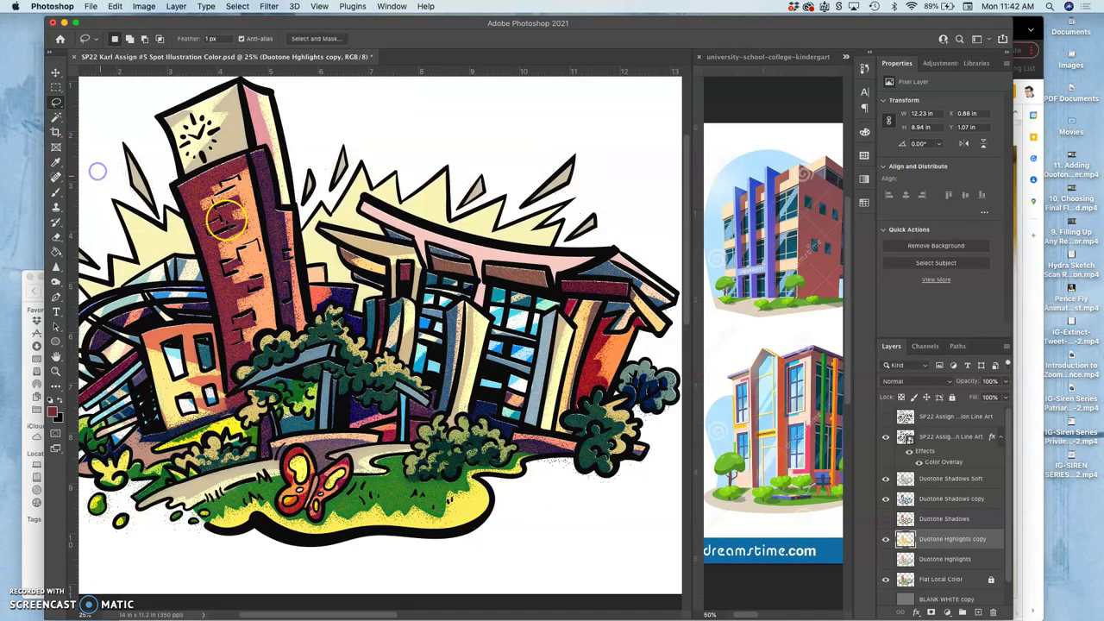
key("super+minus")
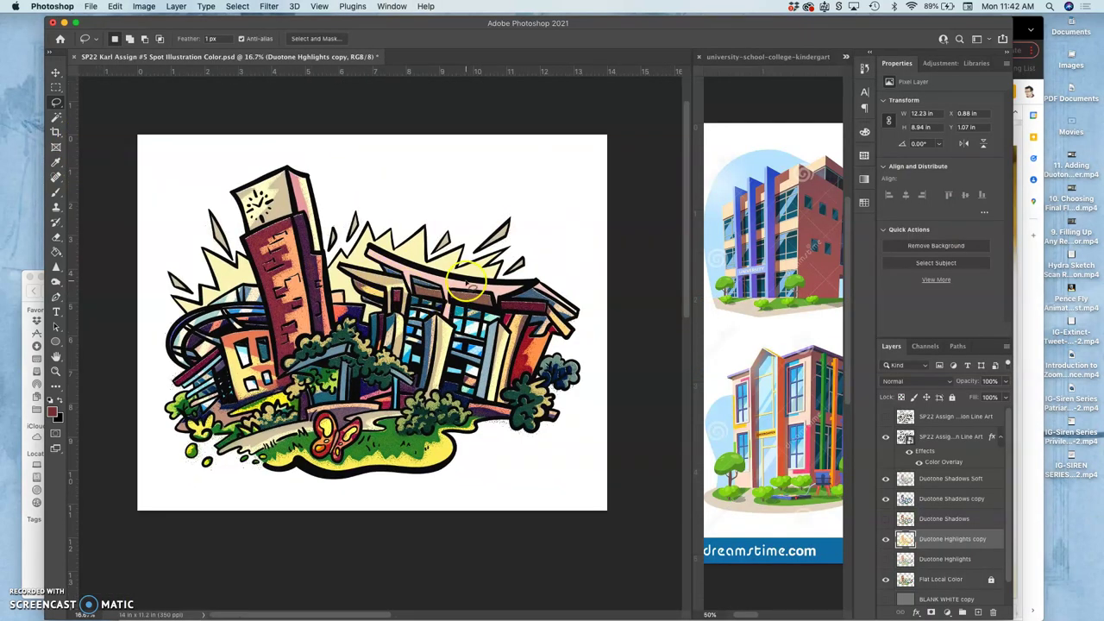
left_click(1026, 24)
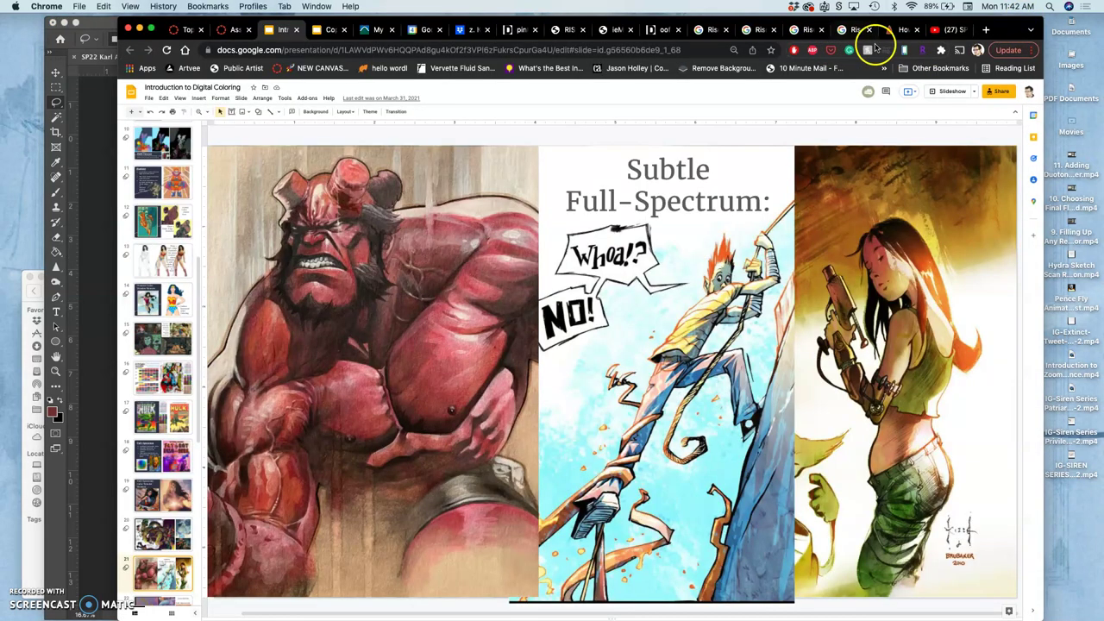
left_click(96, 26)
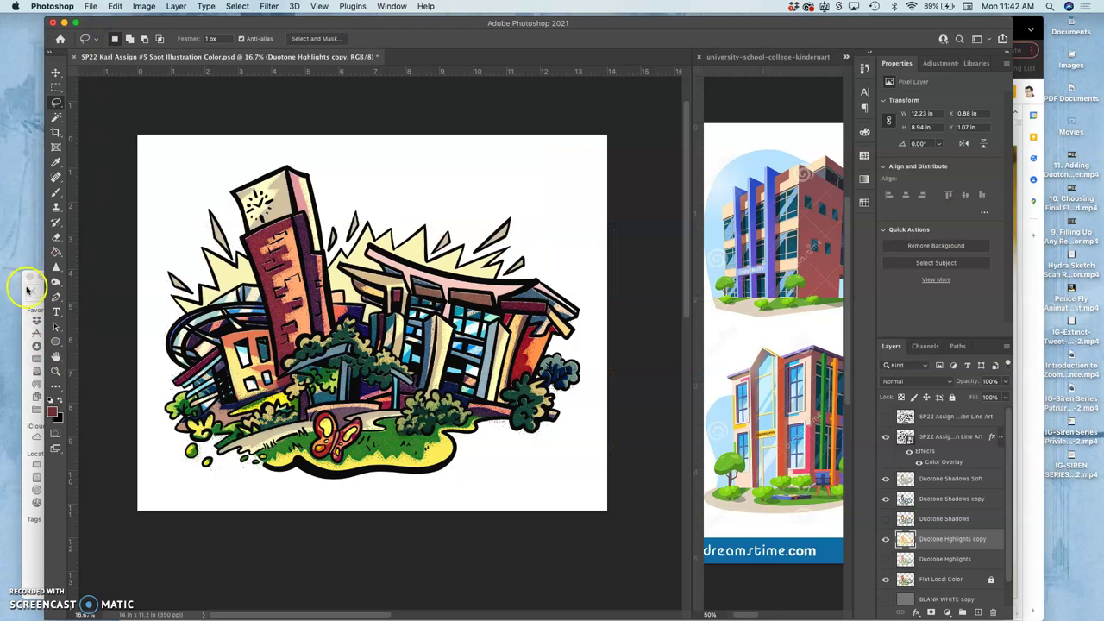
Step: Switch to the Assignment #5 Coloring Book Spot Illustration folder in Finder and place the avittoria-dir-riso-02-scan image into the Photoshop illustration
left_click(24, 304)
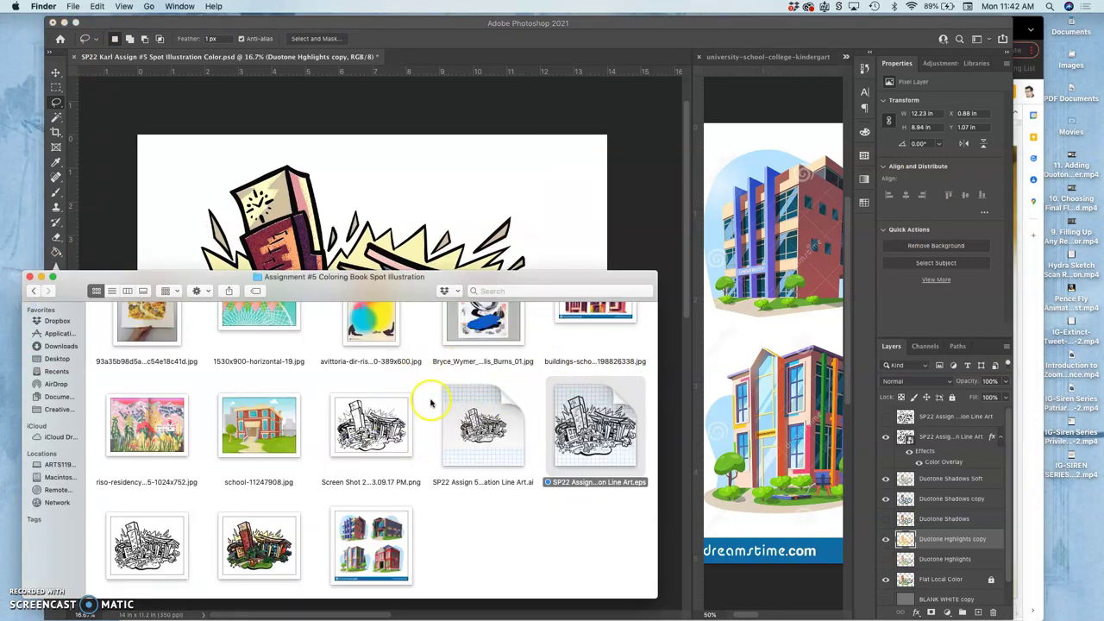
key("space")
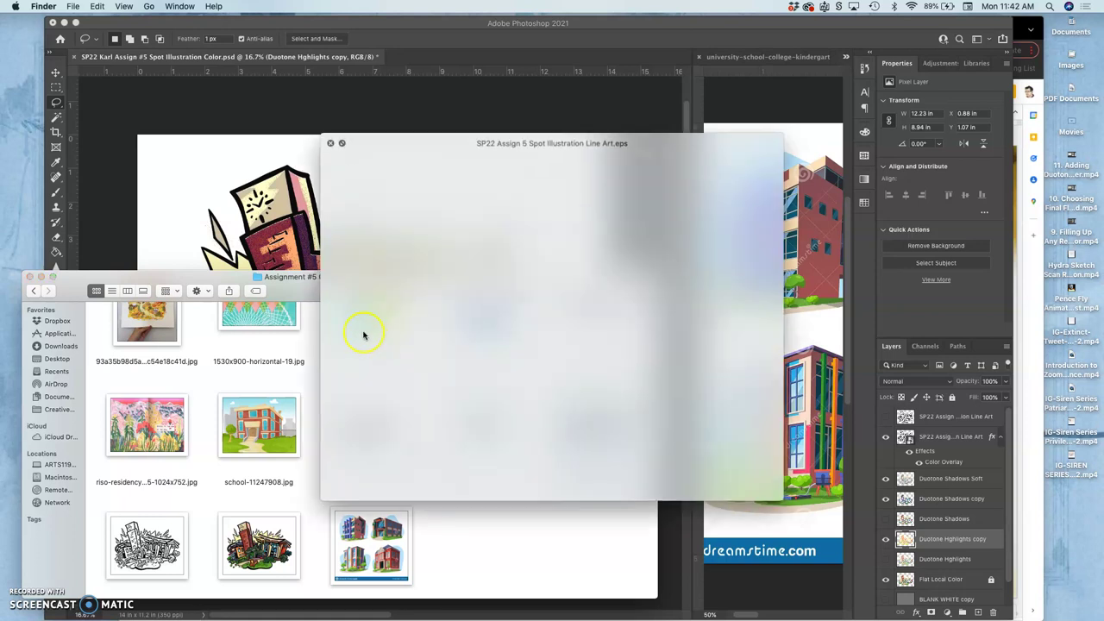
left_click(332, 143)
left_click_drag(370, 317, 423, 229)
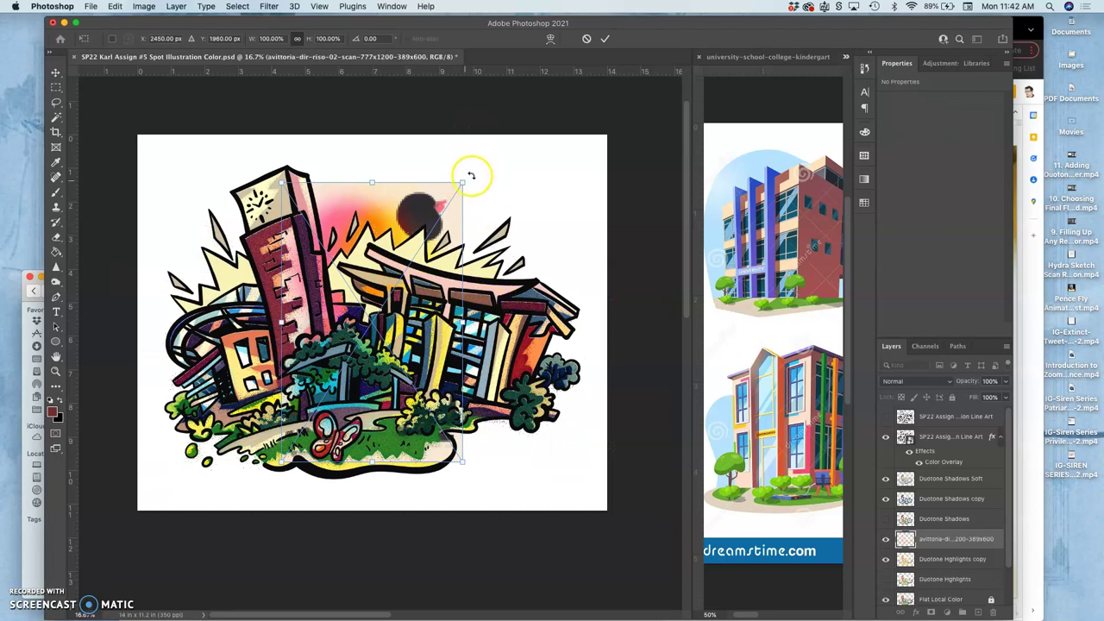
Step: Rotate the placed riso image 89.30° and enlarge it to about 215% by 197% so it covers the canvas
left_click_drag(481, 185, 640, 522)
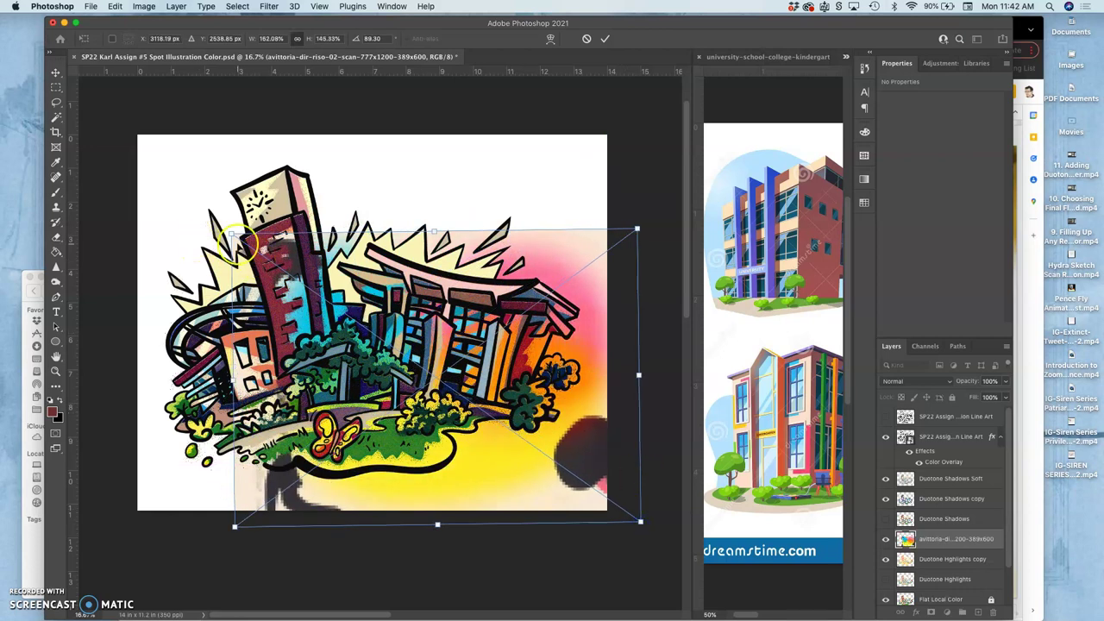
left_click_drag(235, 233, 84, 139)
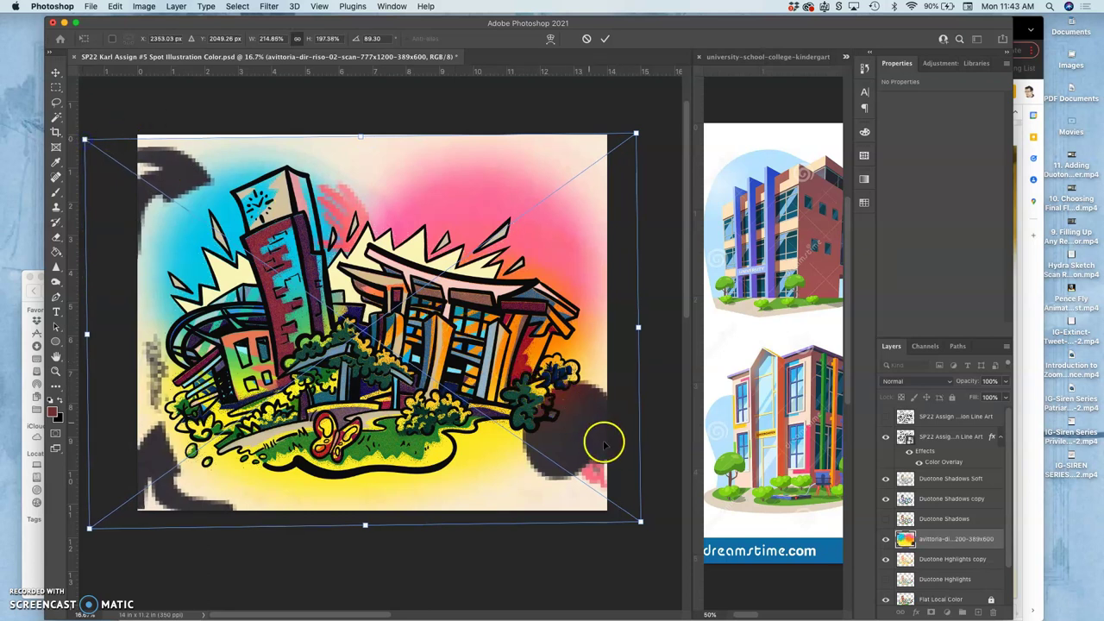
key("Return")
key("l")
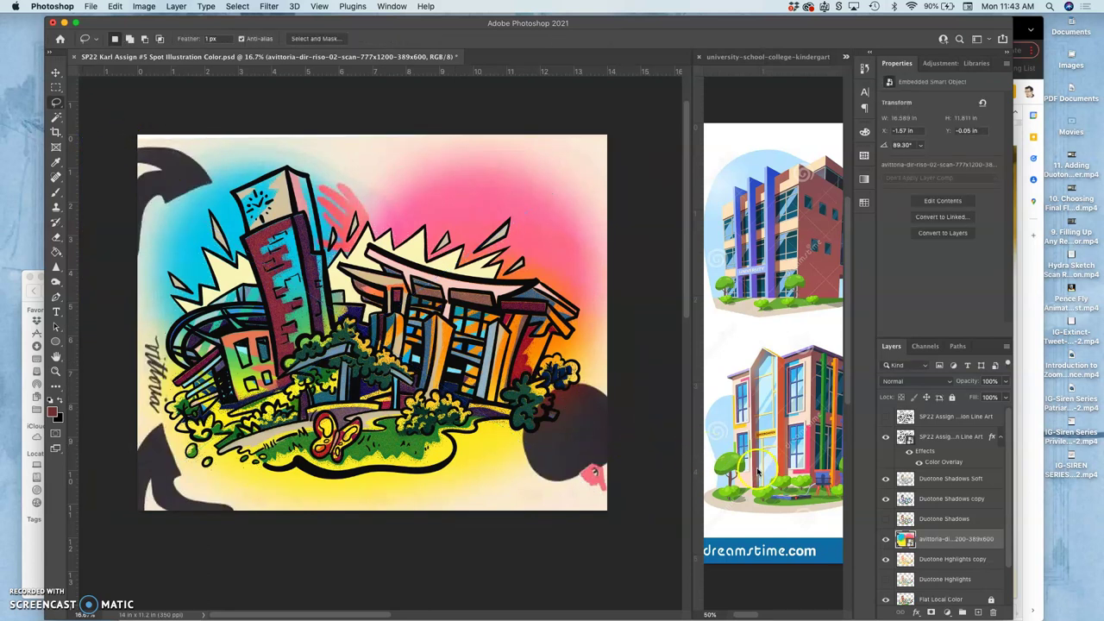
Step: Move the placed riso image layer to the top of the layer stack, above both line art layers
key("super+bracketright")
key("super+bracketright")
key("super+bracketright")
key("super+bracketright")
key("super+bracketright")
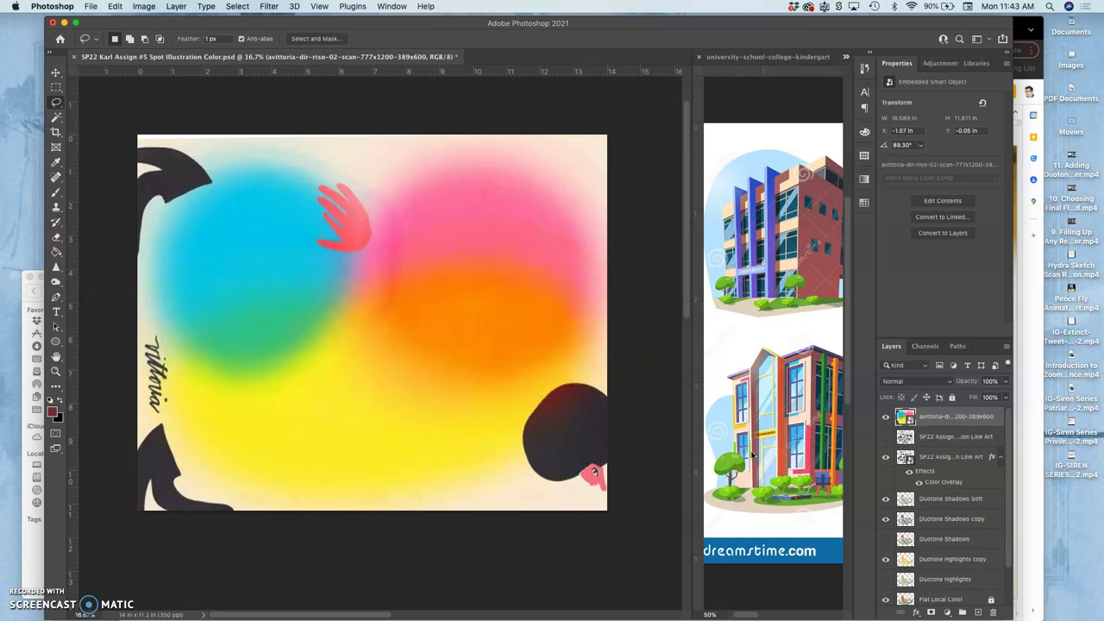
Step: Blend the riso image layer in Vivid Light mode at 38% opacity and compare the illustration with and without it
left_click(917, 381)
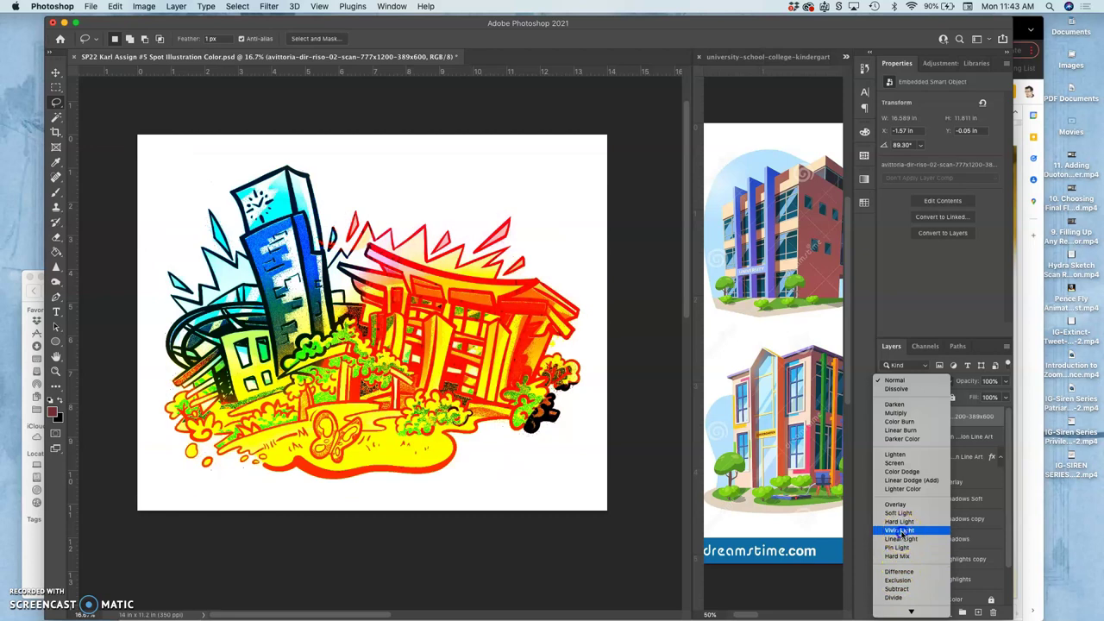
left_click(902, 533)
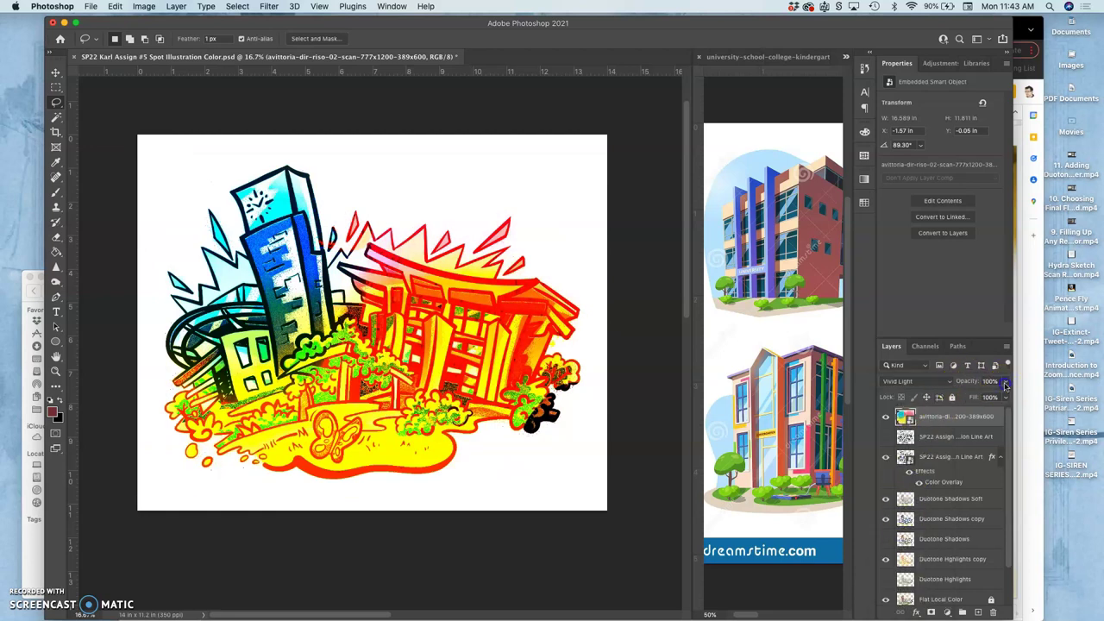
left_click_drag(979, 395, 974, 398)
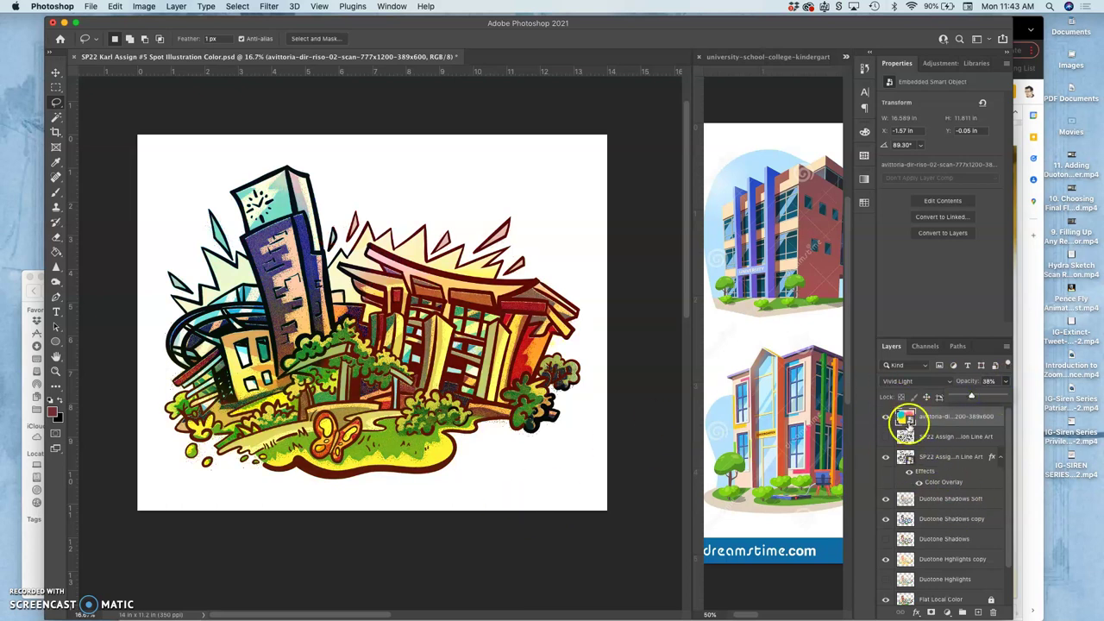
left_click(885, 417)
left_click(885, 417)
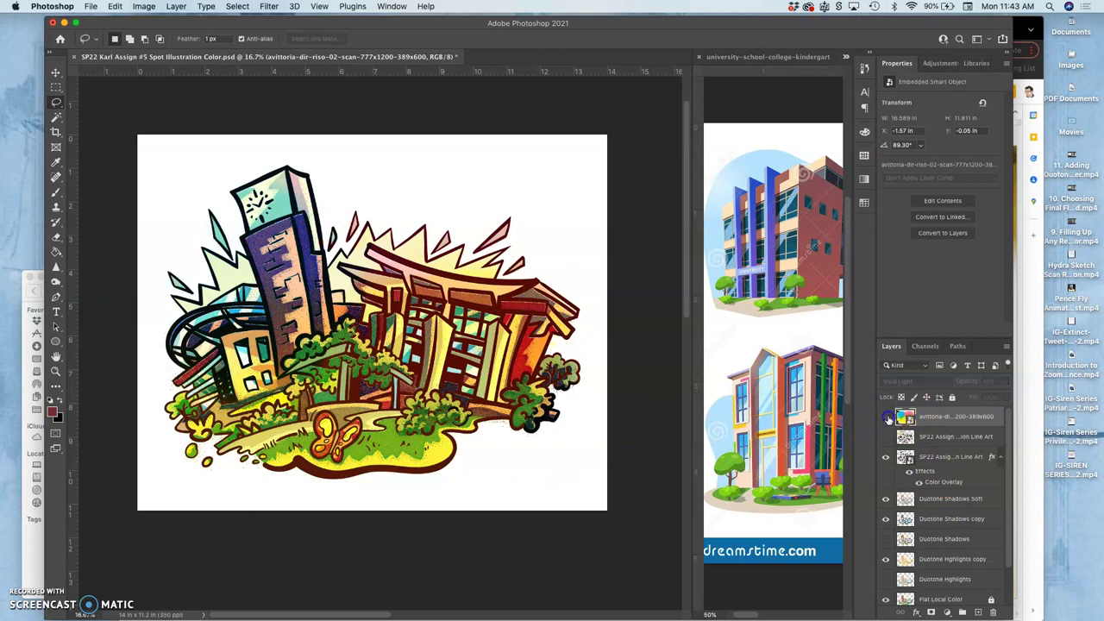
left_click(886, 418)
left_click(886, 418)
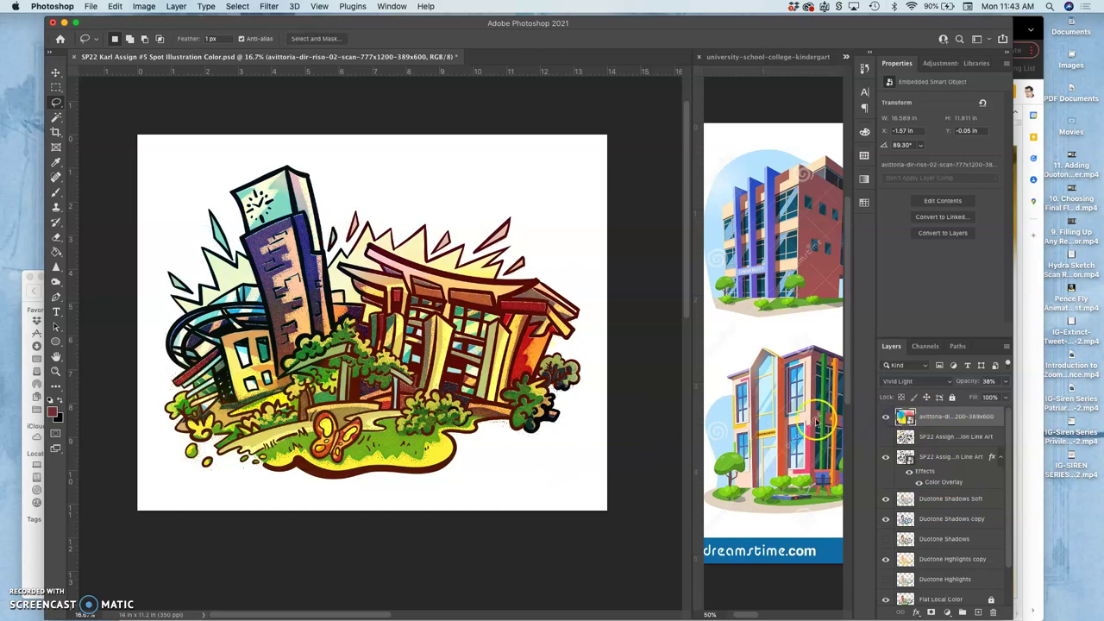
Step: Rasterize the riso image layer and shift its hue to -10 with a Hue/Saturation adjustment
right_click(928, 418)
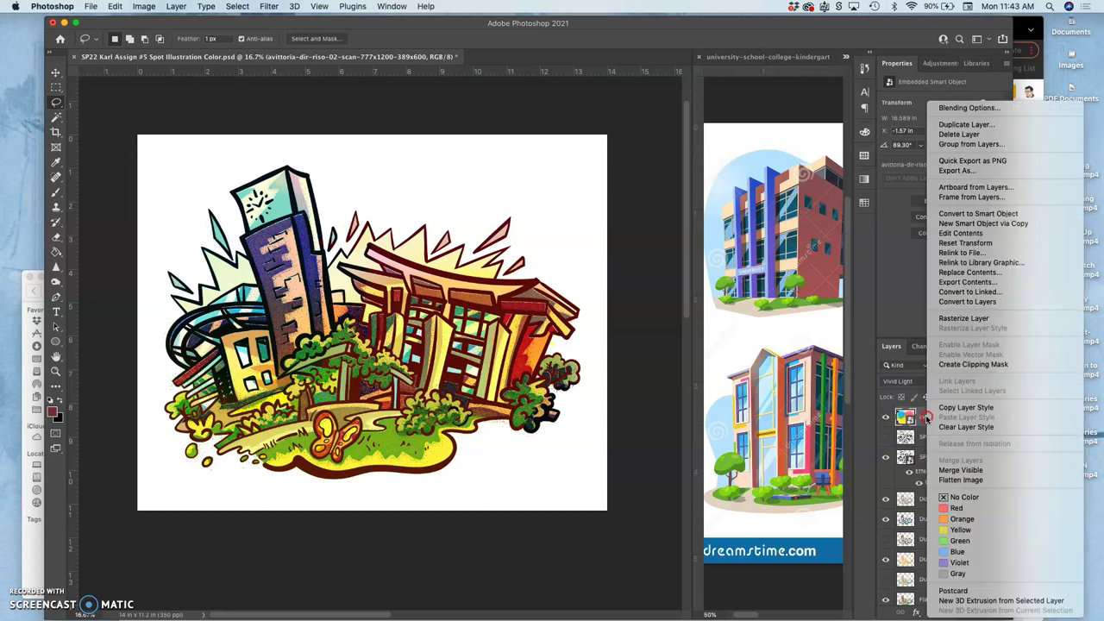
left_click(962, 318)
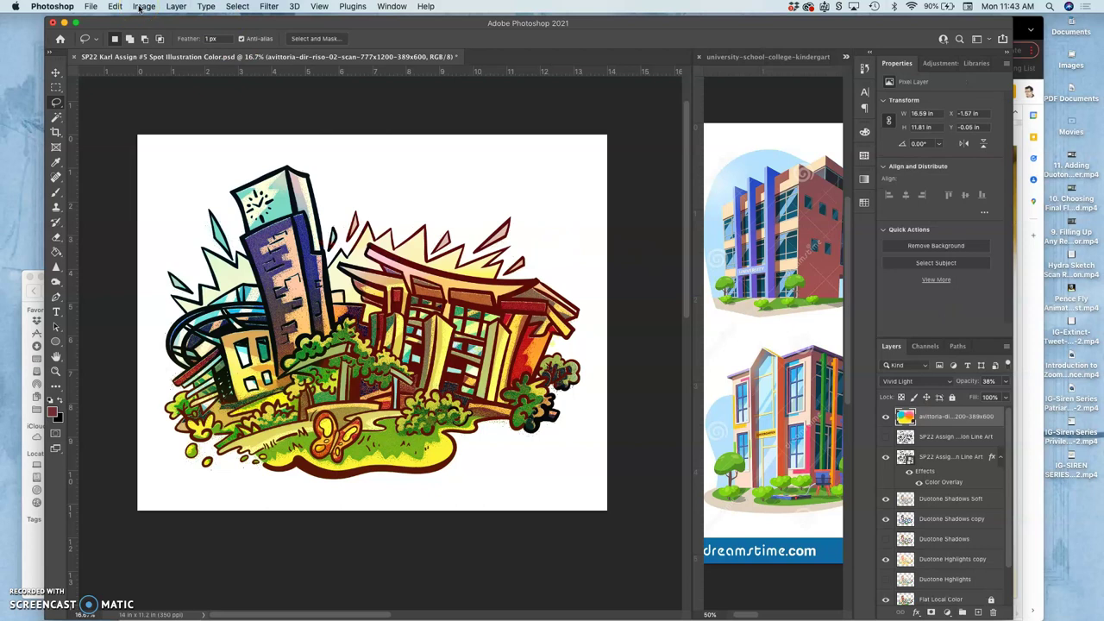
left_click(139, 7)
mouse_move(164, 38)
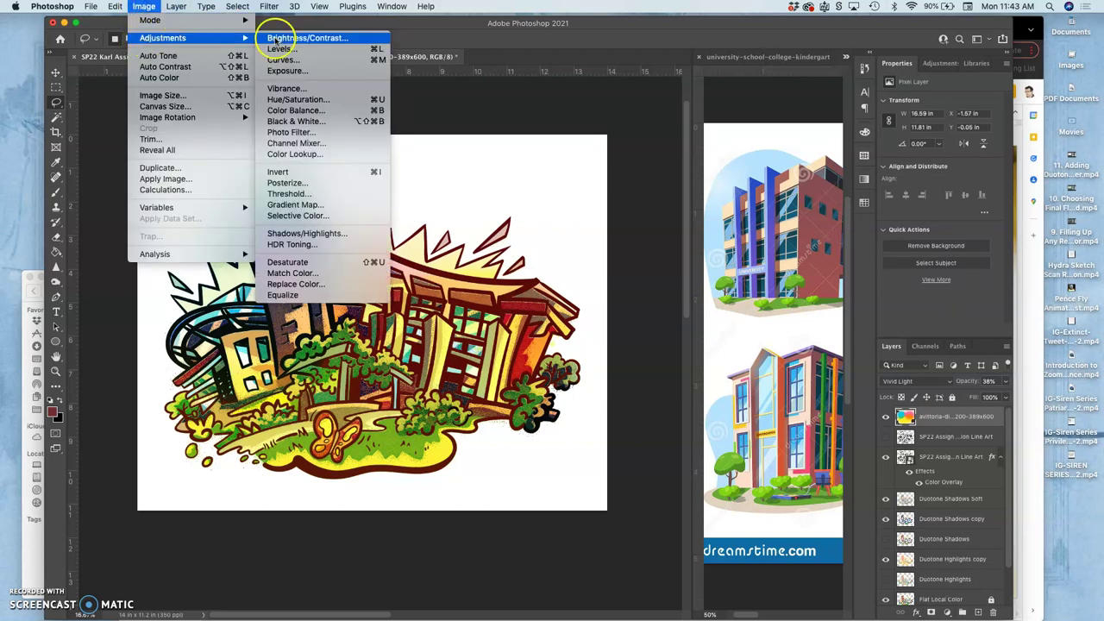
left_click(296, 101)
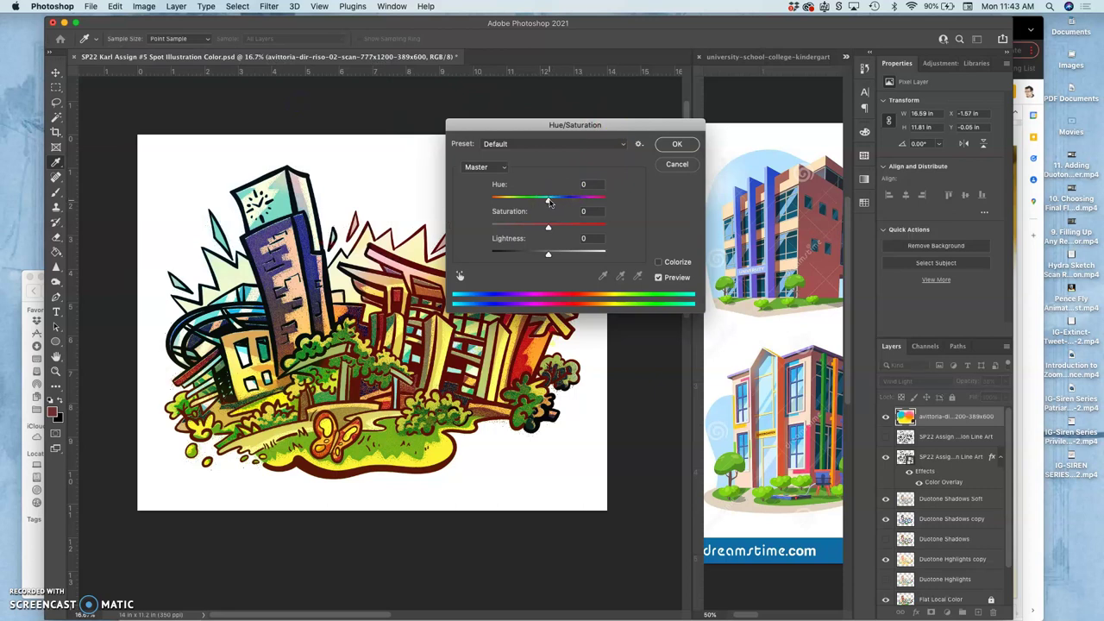
mouse_move(561, 204)
left_mouse_down()
mouse_move(572, 204)
mouse_move(528, 204)
mouse_move(541, 204)
left_mouse_up()
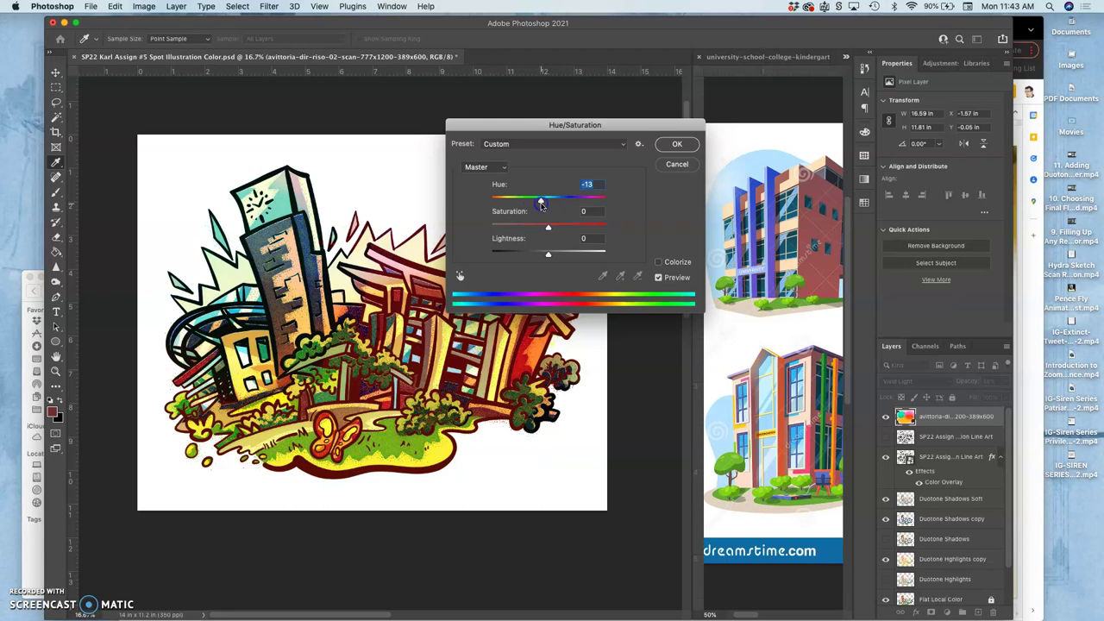
left_click_drag(581, 127, 743, 115)
mouse_move(712, 191)
left_mouse_down()
mouse_move(727, 189)
mouse_move(688, 189)
mouse_move(730, 186)
mouse_move(703, 189)
left_mouse_up()
left_click(840, 135)
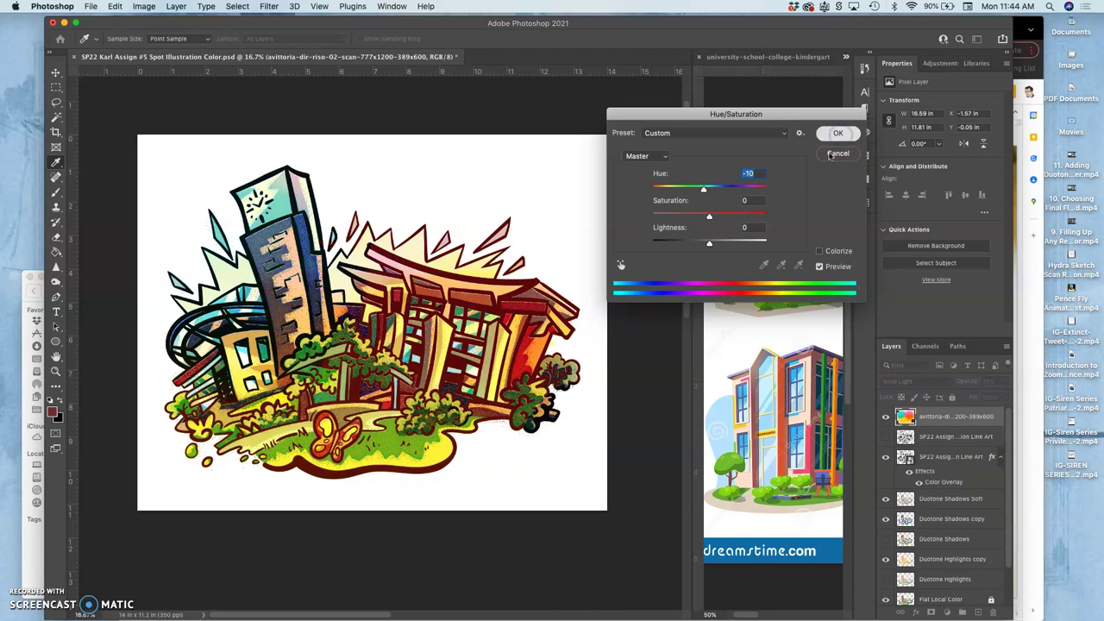
left_click(830, 156)
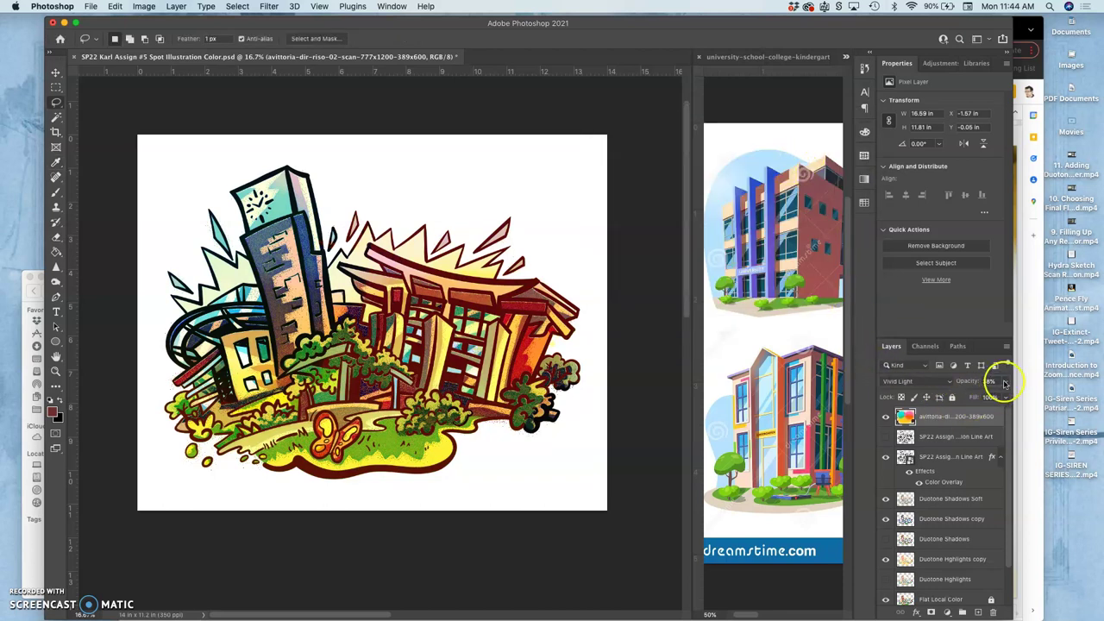
Step: Set the riso image layer's opacity to 24% and its blend mode to Soft Light
left_click(1006, 382)
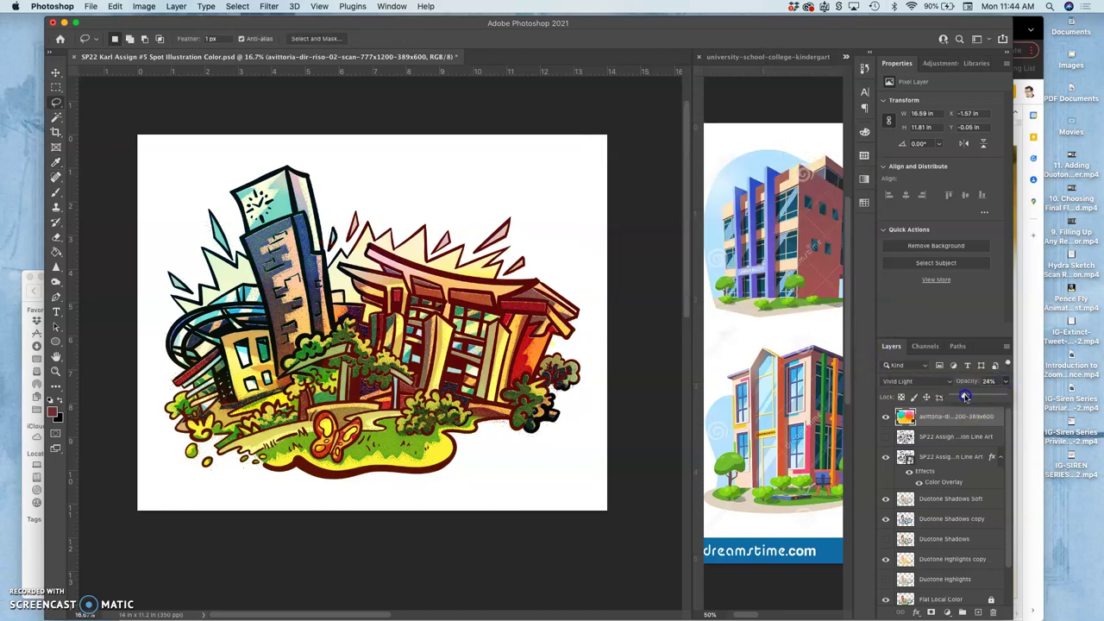
left_click(916, 381)
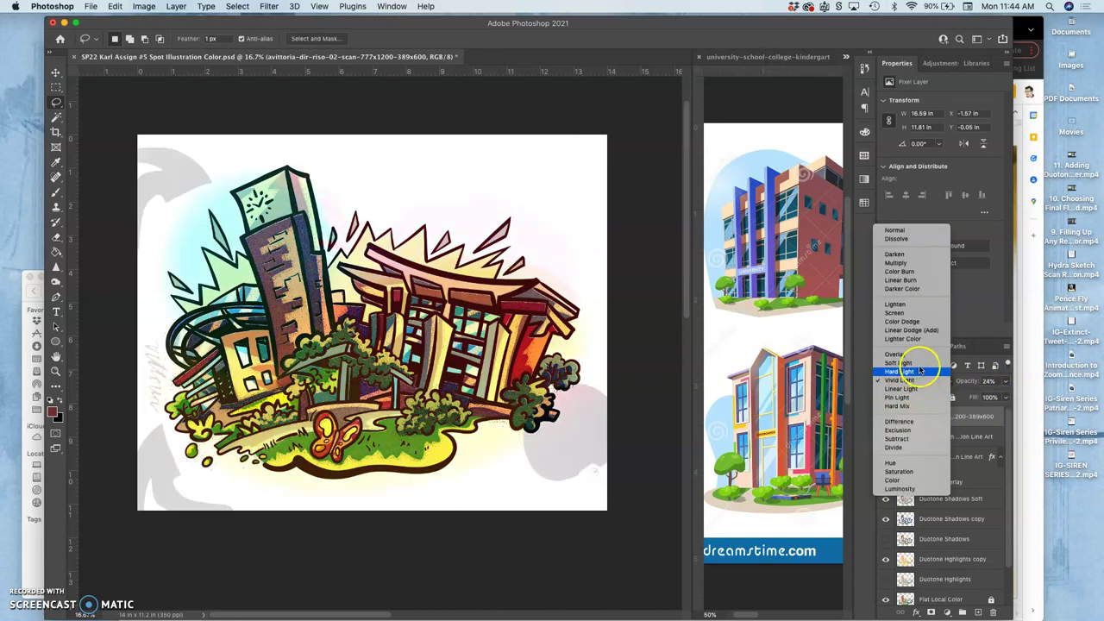
left_click(916, 366)
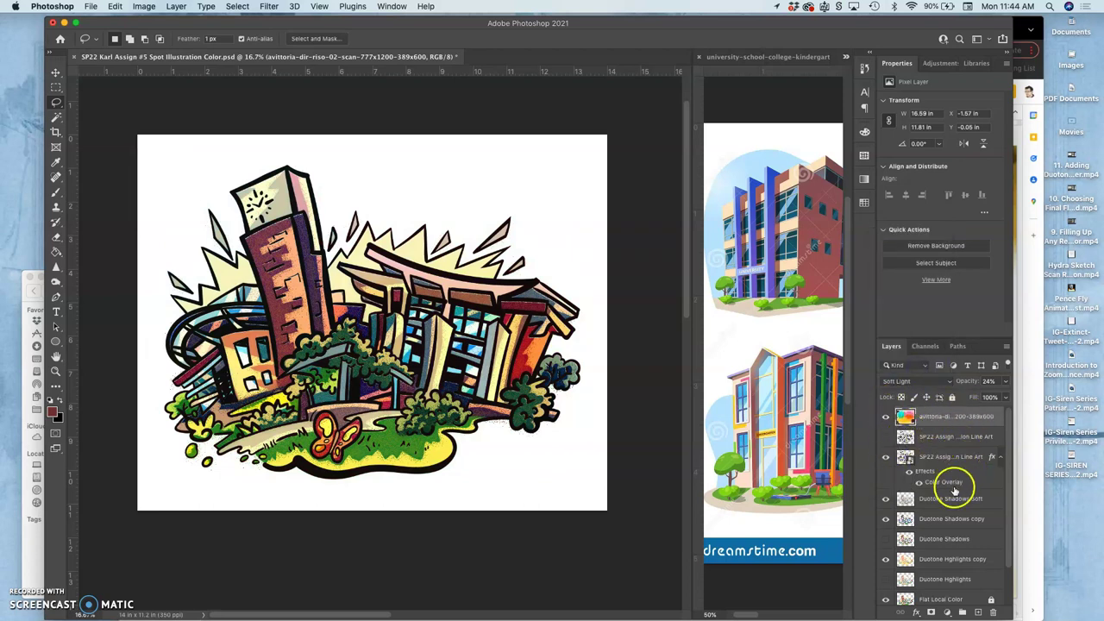
Step: Compare the illustration with and without the Duotone Shadows Soft and Duotone Shadows copy layers
left_click(885, 514)
left_click(886, 501)
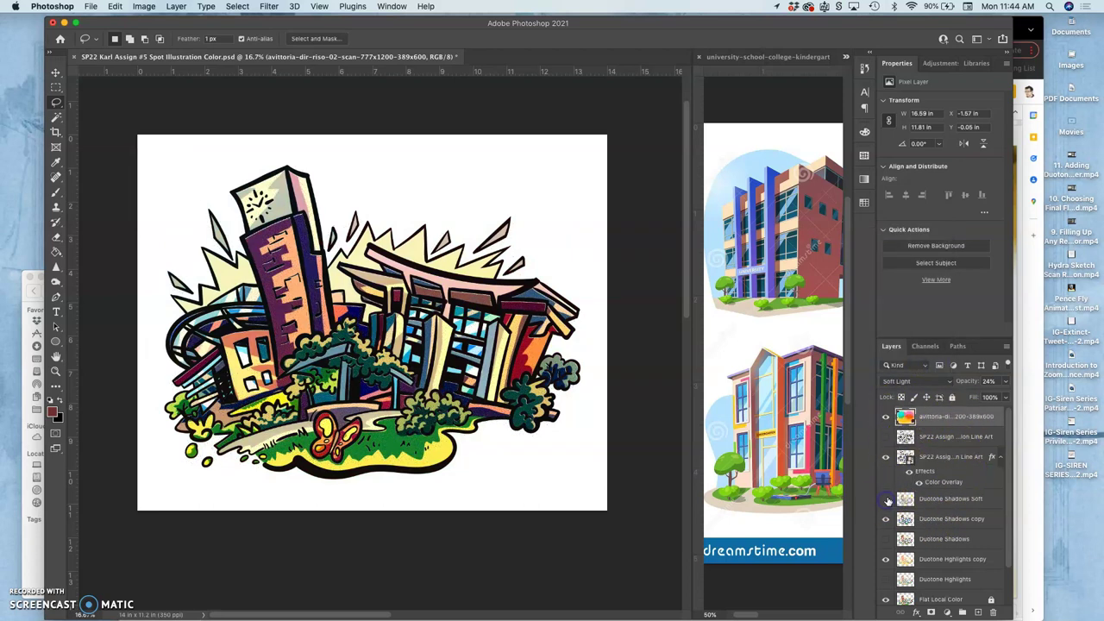
left_click(886, 500)
left_click(886, 522)
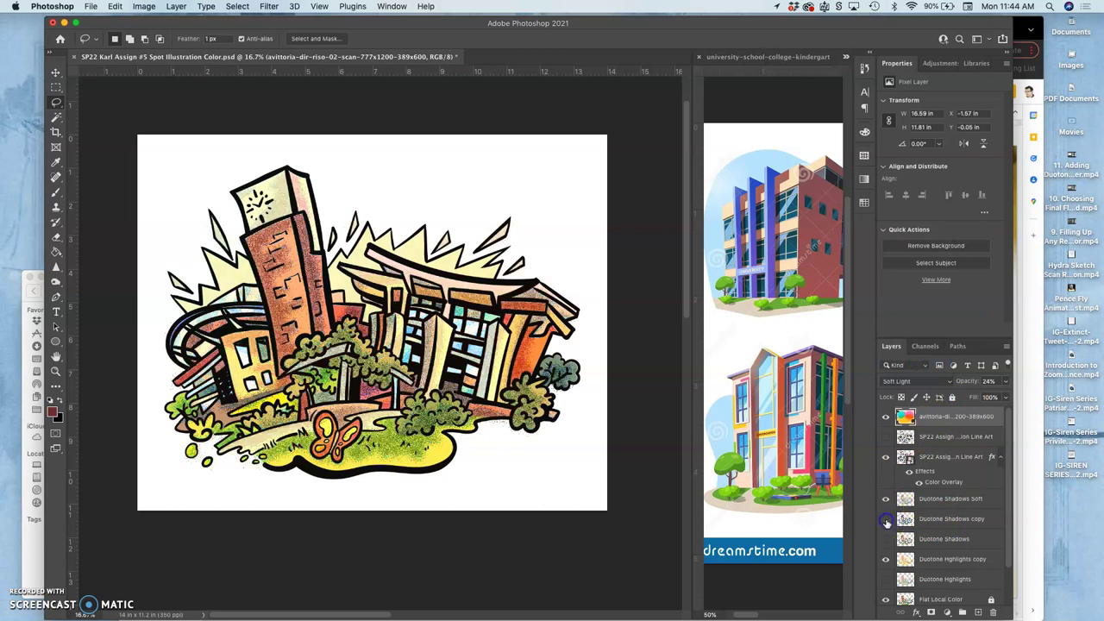
left_click(886, 521)
left_click(886, 520)
left_click(886, 500)
left_click(886, 519)
Step: Reduce the Duotone Shadows copy layer's opacity to 51%
left_click(930, 518)
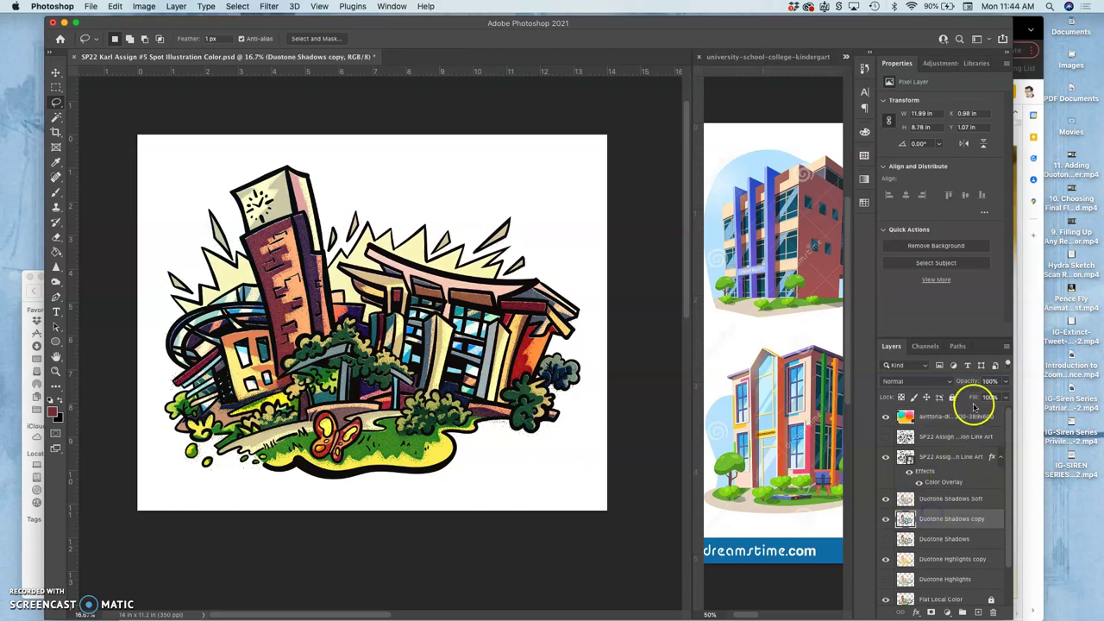
left_click(1006, 382)
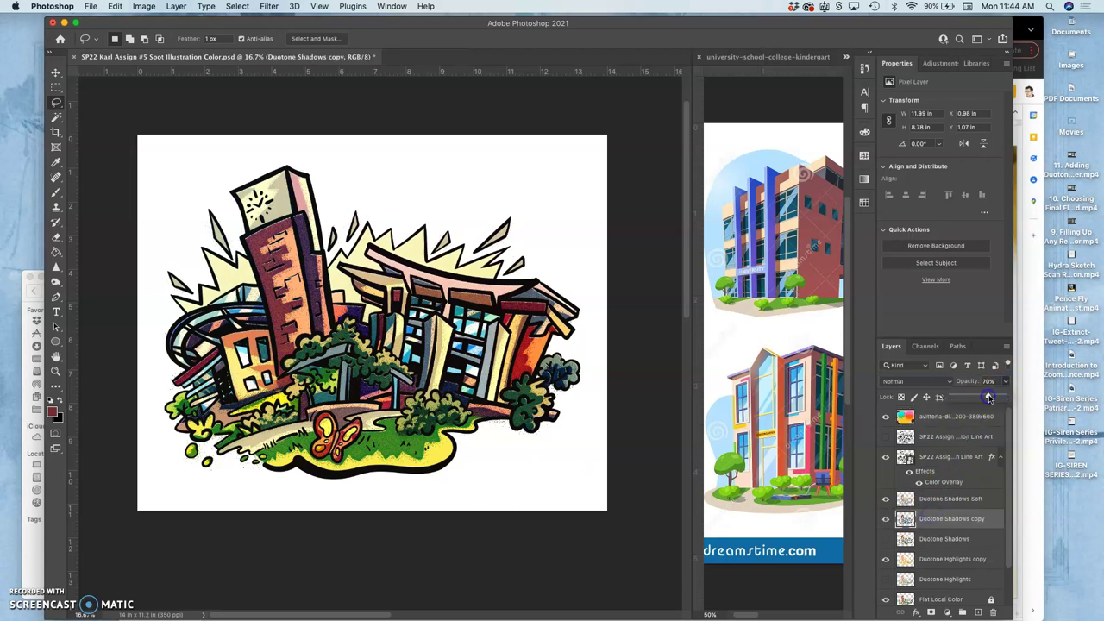
left_click_drag(989, 398, 982, 399)
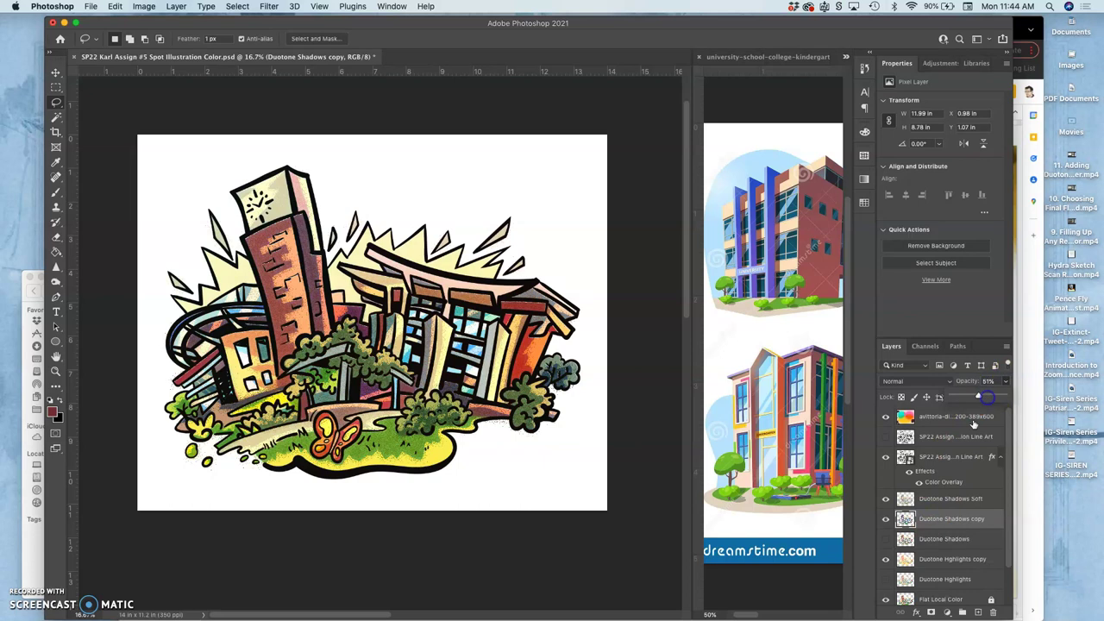
Step: Reduce the Duotone Highlights copy layer's opacity to 68% and the riso image layer's opacity to 17%
left_click(952, 549)
left_click(949, 559)
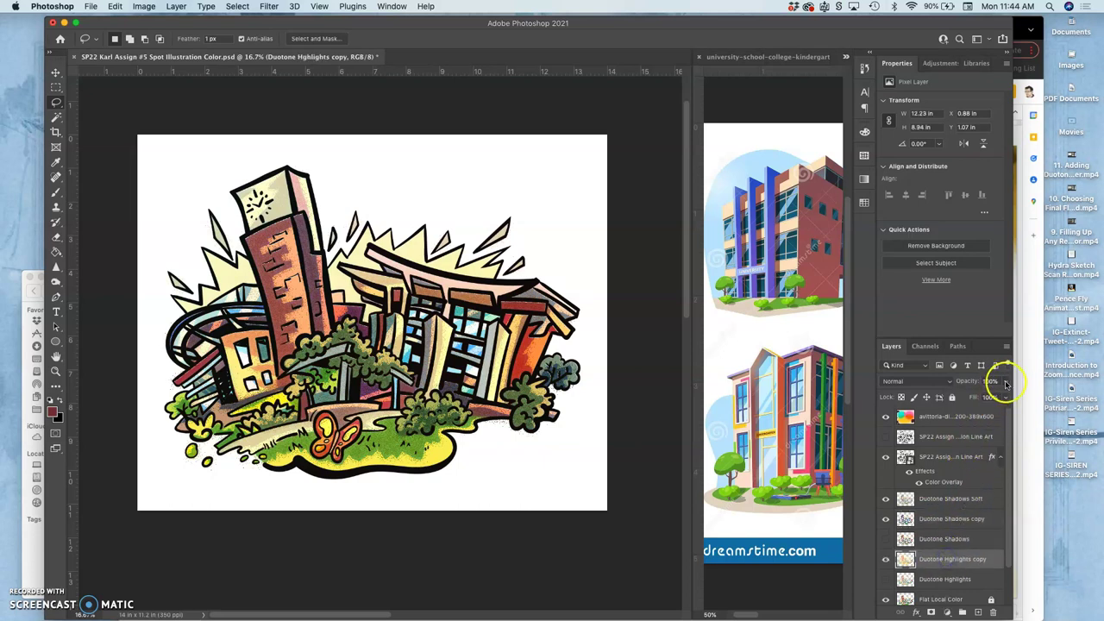
left_click_drag(988, 397, 961, 402)
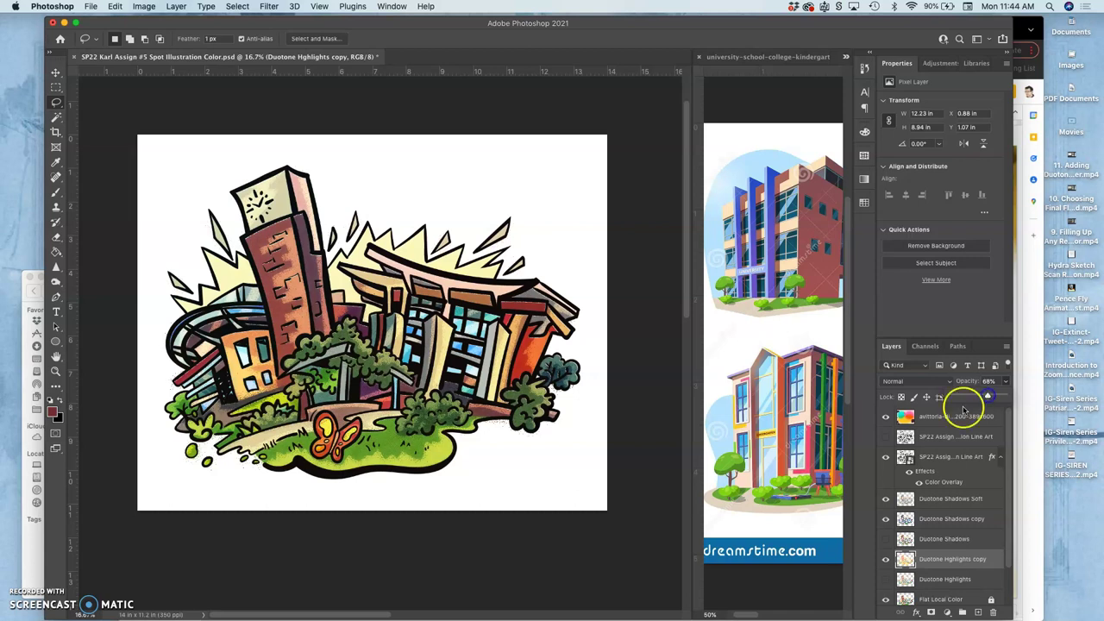
left_click(946, 419)
left_click(1004, 382)
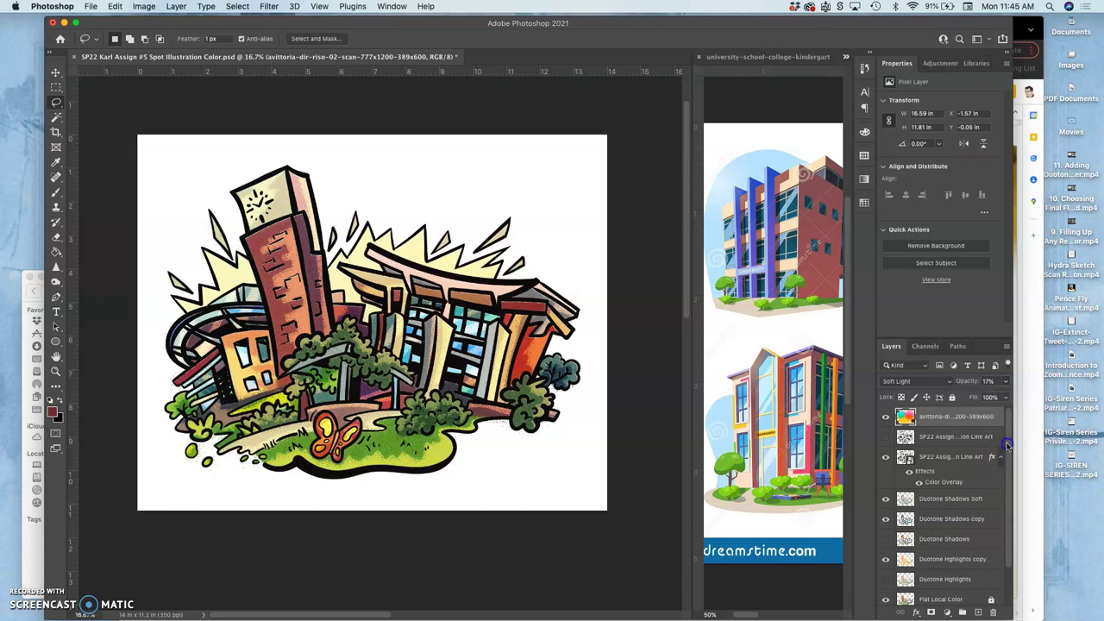
Step: Compare the artwork with and without the original Duotone Highlights layer and leave that layer visible
scroll(1001, 448, "down", 2)
left_click(886, 536)
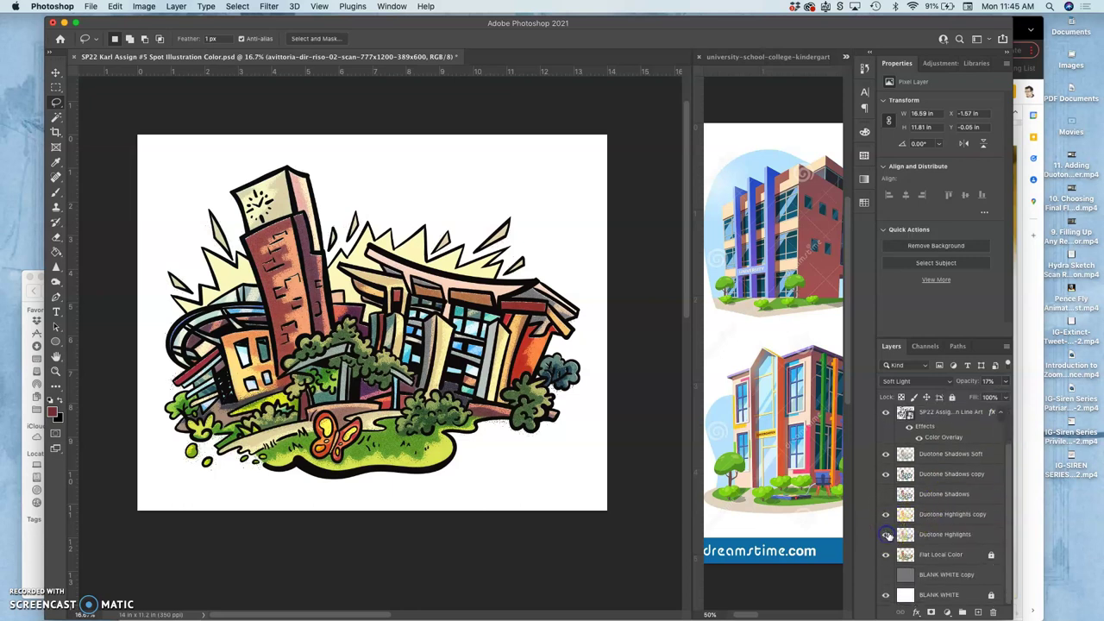
left_click(890, 535)
left_click(889, 536)
left_click(889, 536)
Step: Preview the illustration with the original Duotone Shadows layer and with the gray BLANK WHITE copy background, leaving both hidden
left_click(886, 498)
left_click(886, 499)
left_click(886, 576)
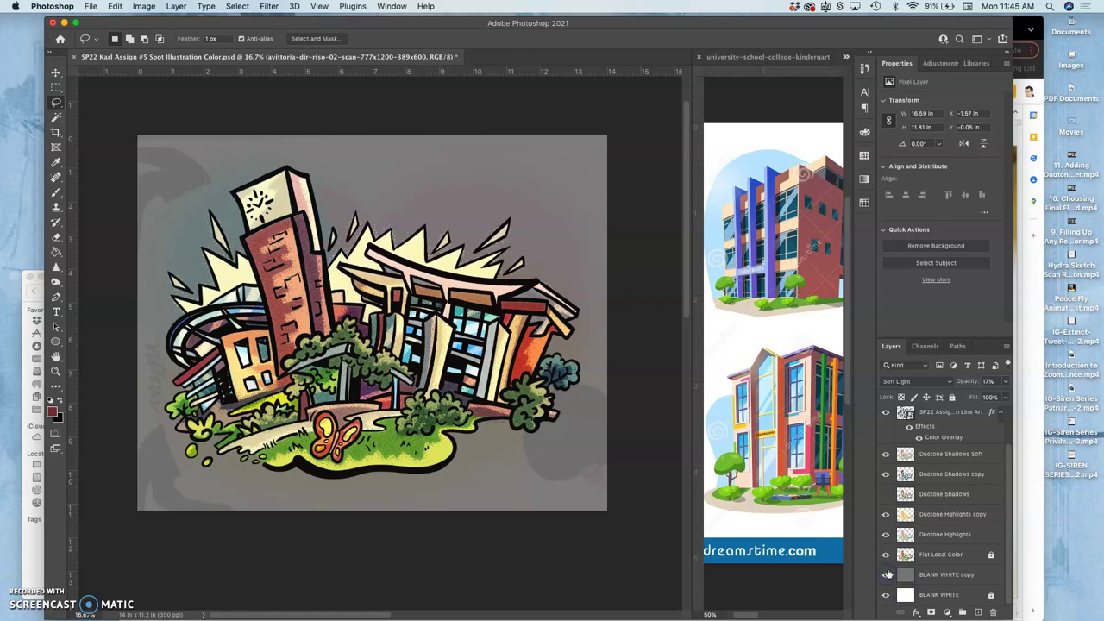
left_click(888, 575)
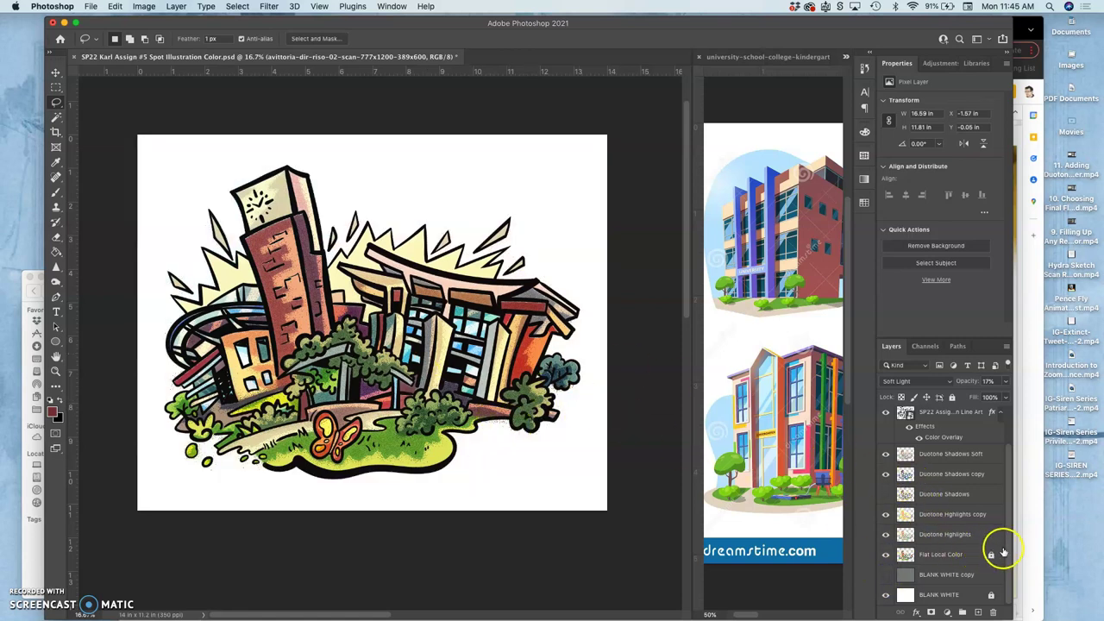
Step: Make the line art layer with the Color Overlay effect active and choose the Magic Wand tool
scroll(1007, 547, "up", 2)
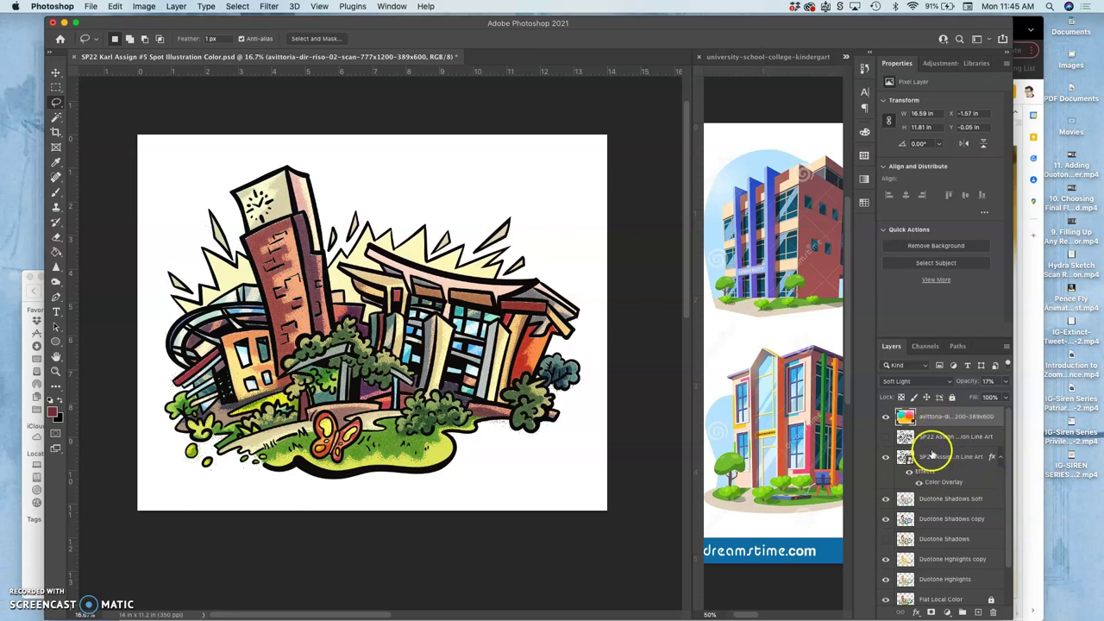
left_click(933, 460)
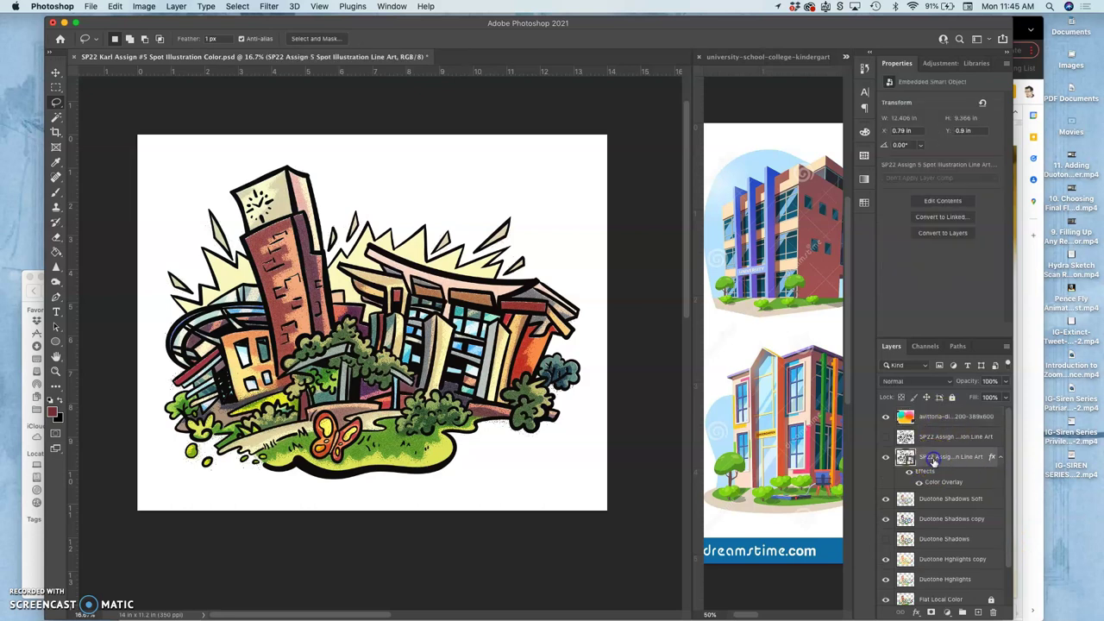
left_click(57, 117)
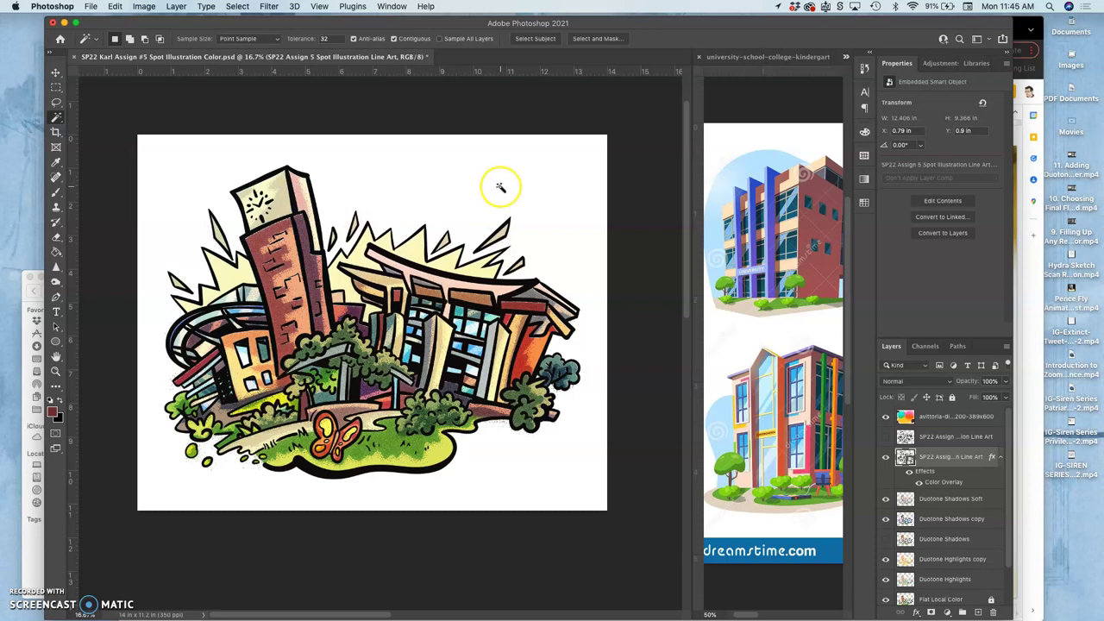